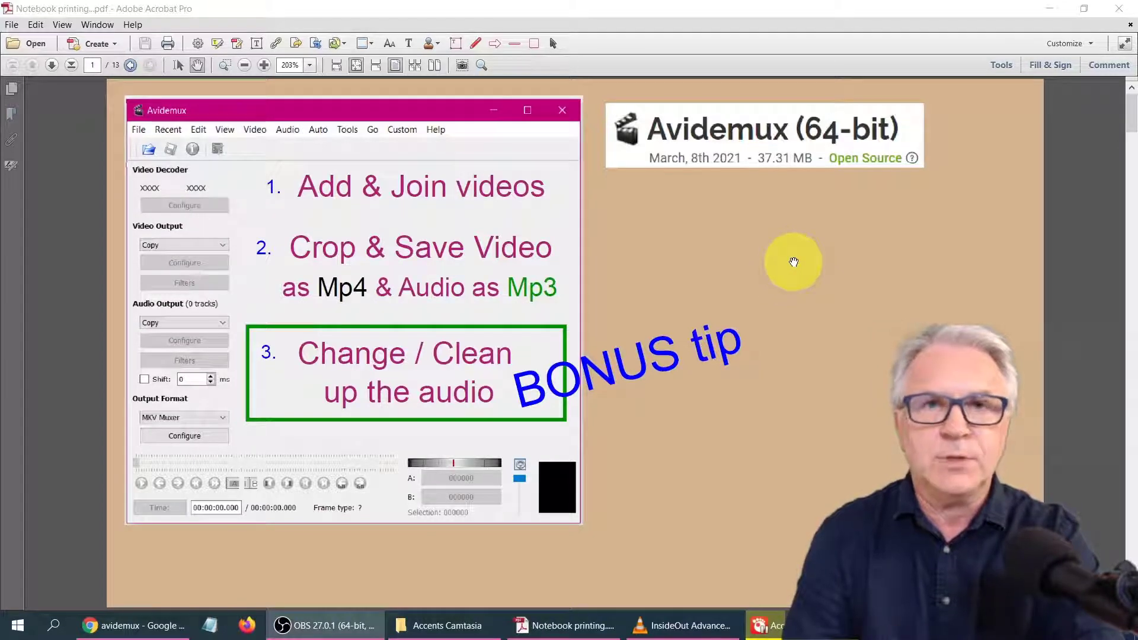
Step: Play the original InsideOut Advanced Video.avi and the edited Accents_edit.mp4 in their players to compare the audio, pausing each one
click(1047, 9)
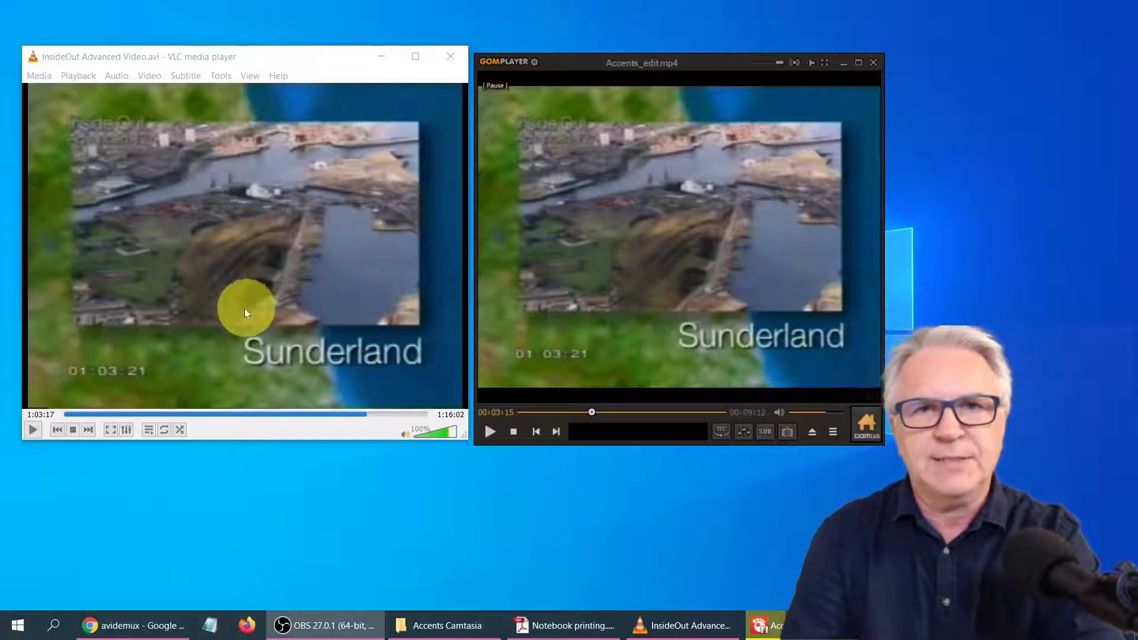
click(32, 430)
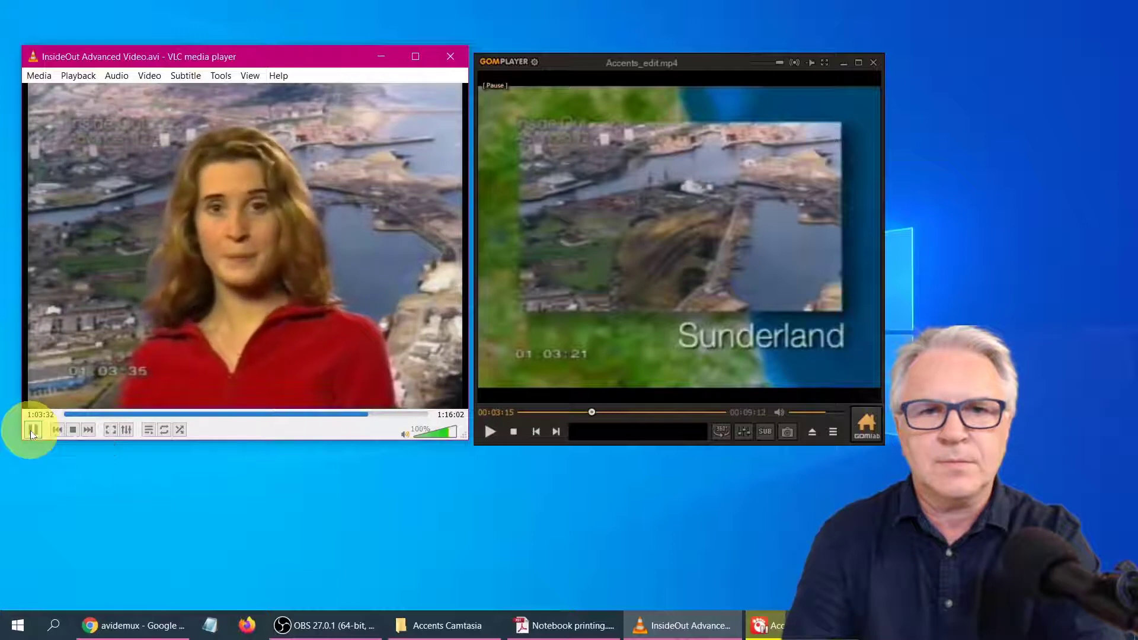
click(32, 430)
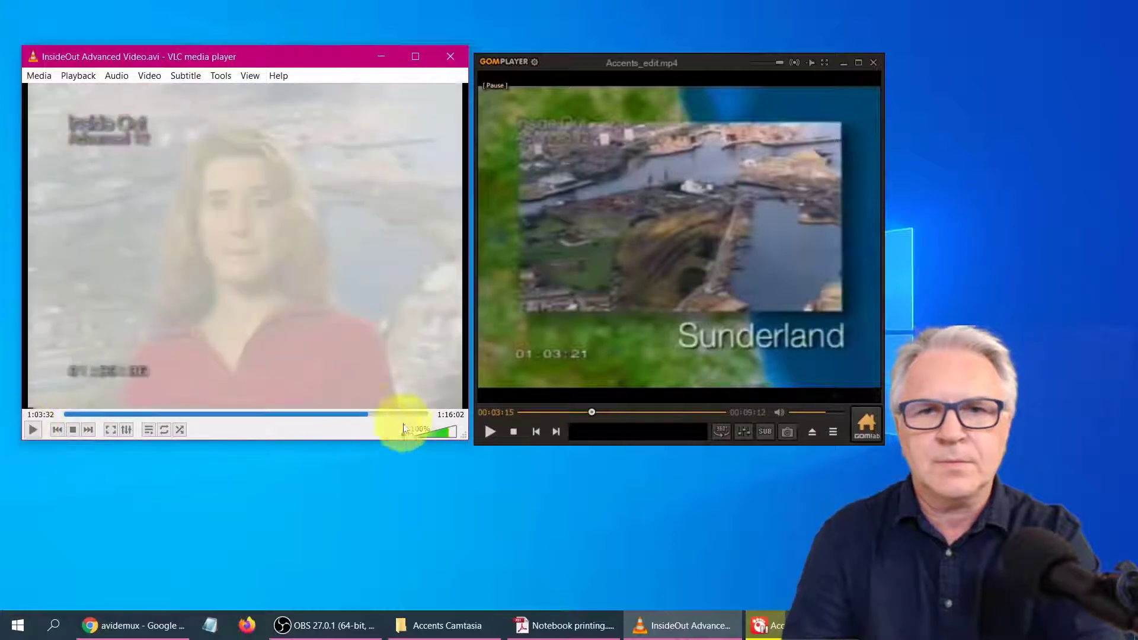
click(492, 428)
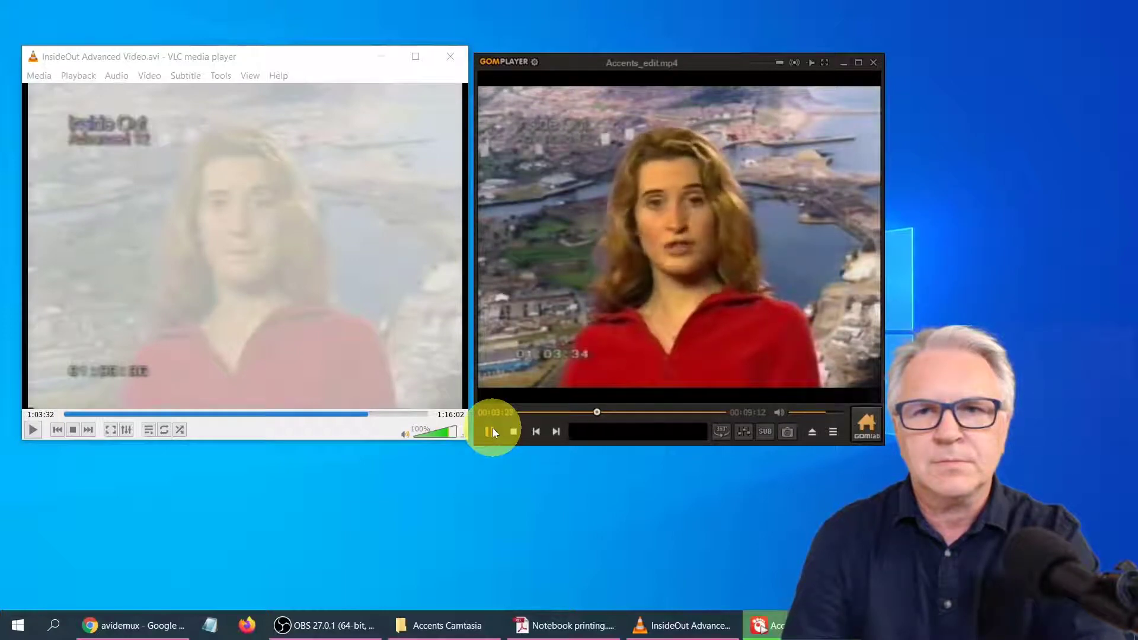
click(494, 432)
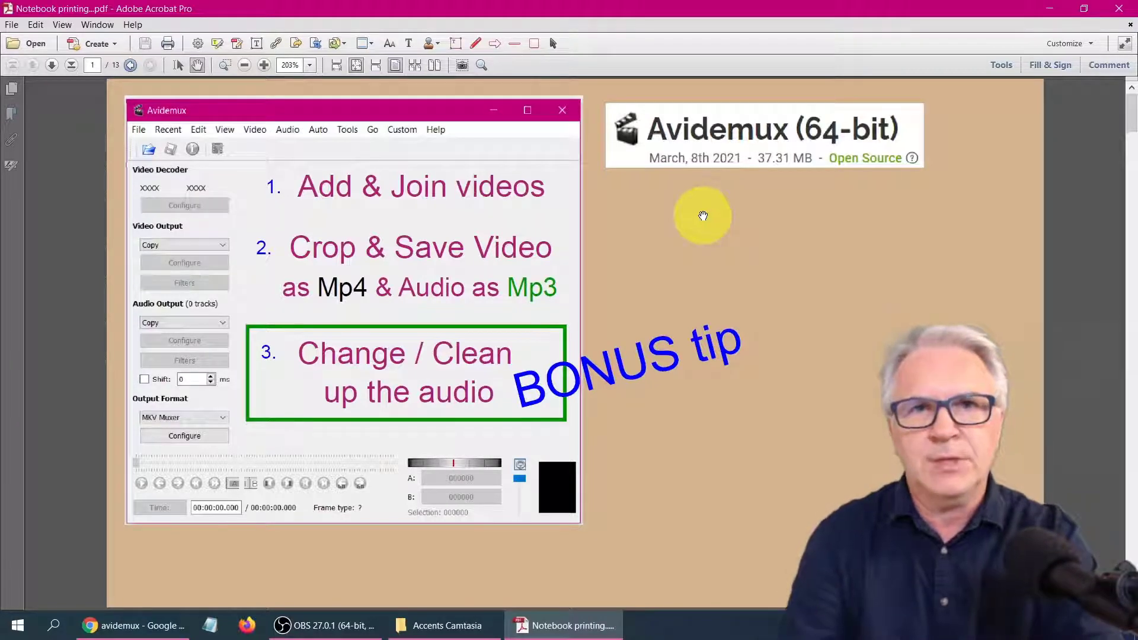
Step: Page through the 13-page PDF guide on joining, cropping and cleaning up audio with Avidemux and Audacity, and return to its first page
key(Page_Down)
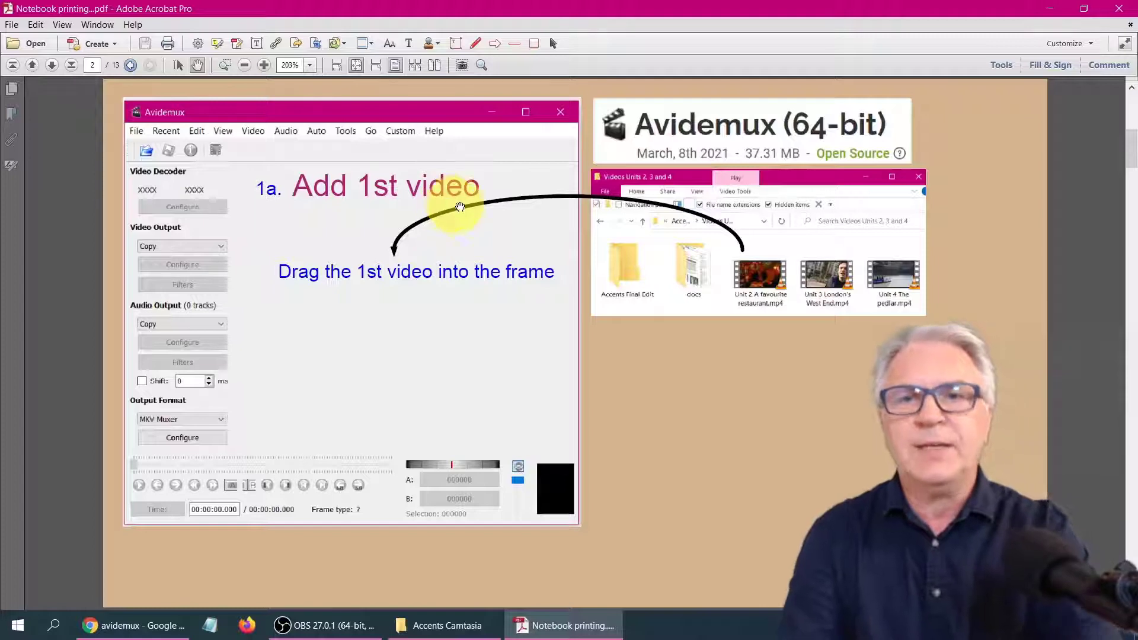
key(Page_Down)
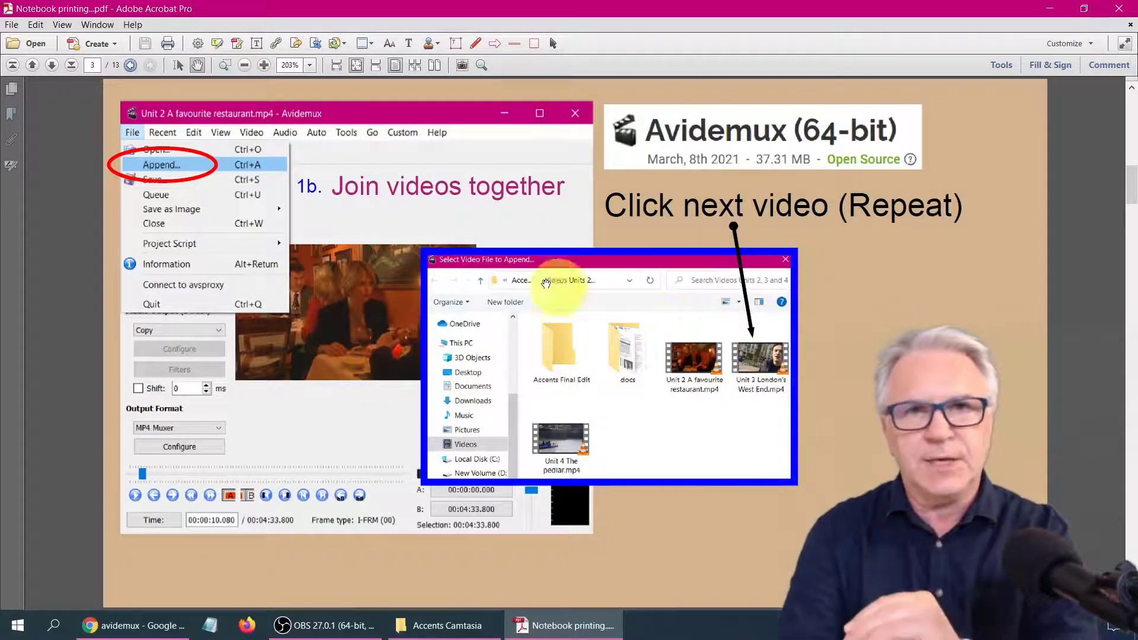
key(Page_Down)
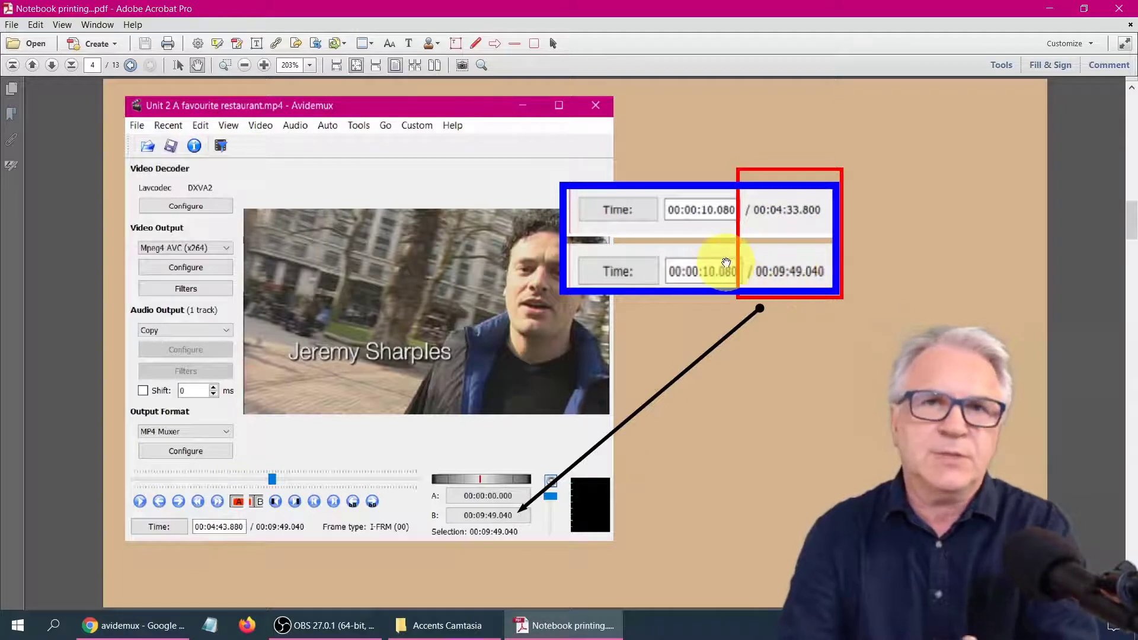
key(Page_Down)
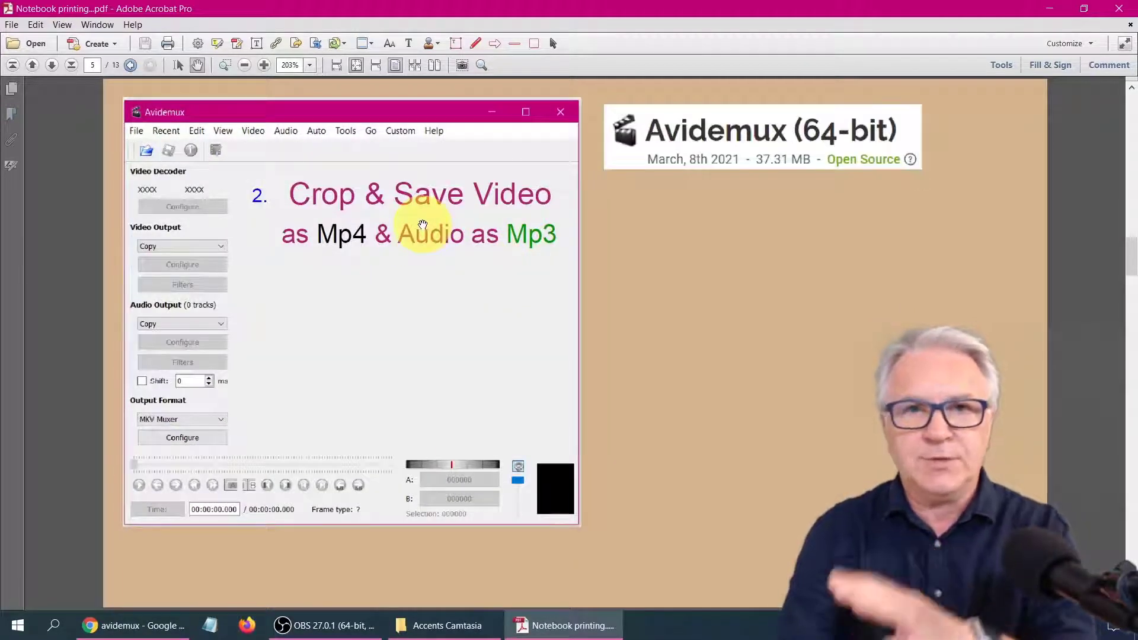
key(Page_Down)
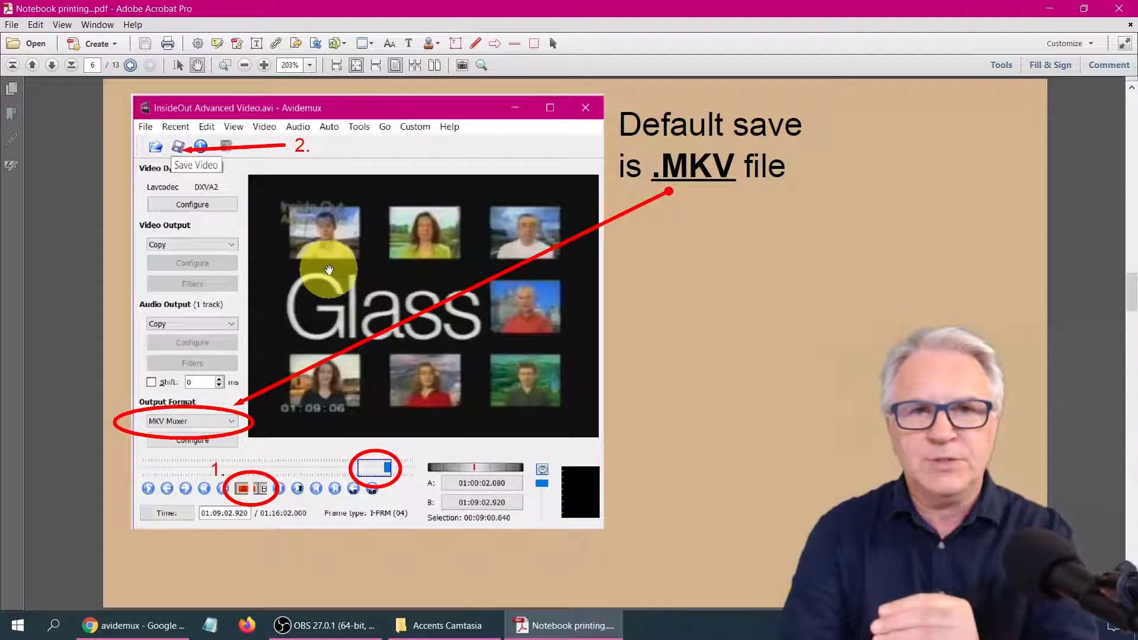
key(Page_Down)
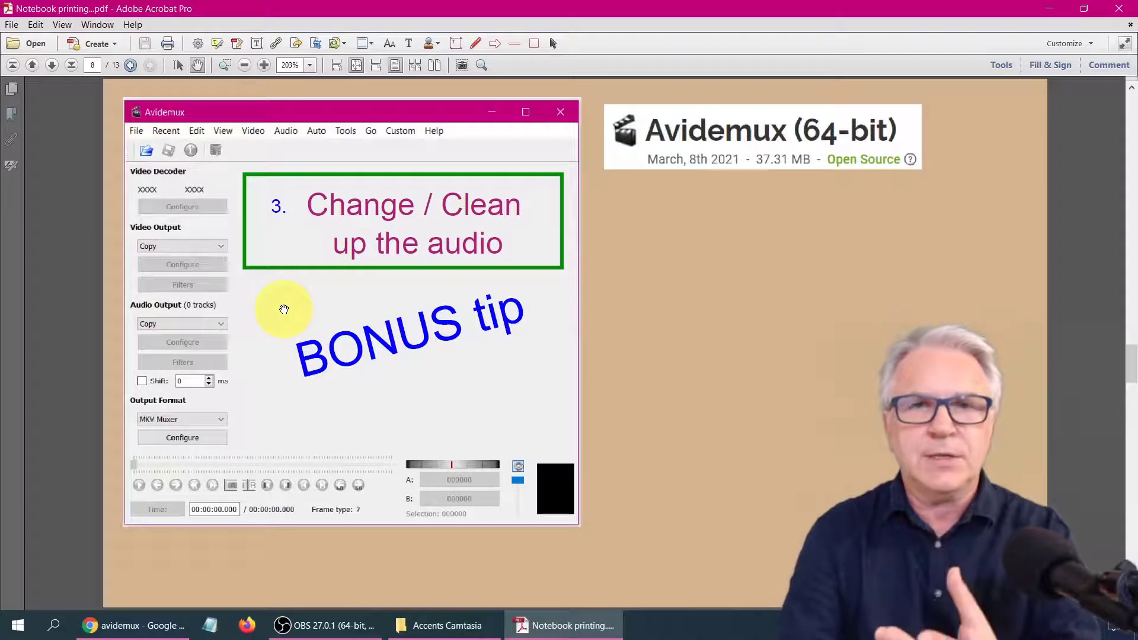
key(Right)
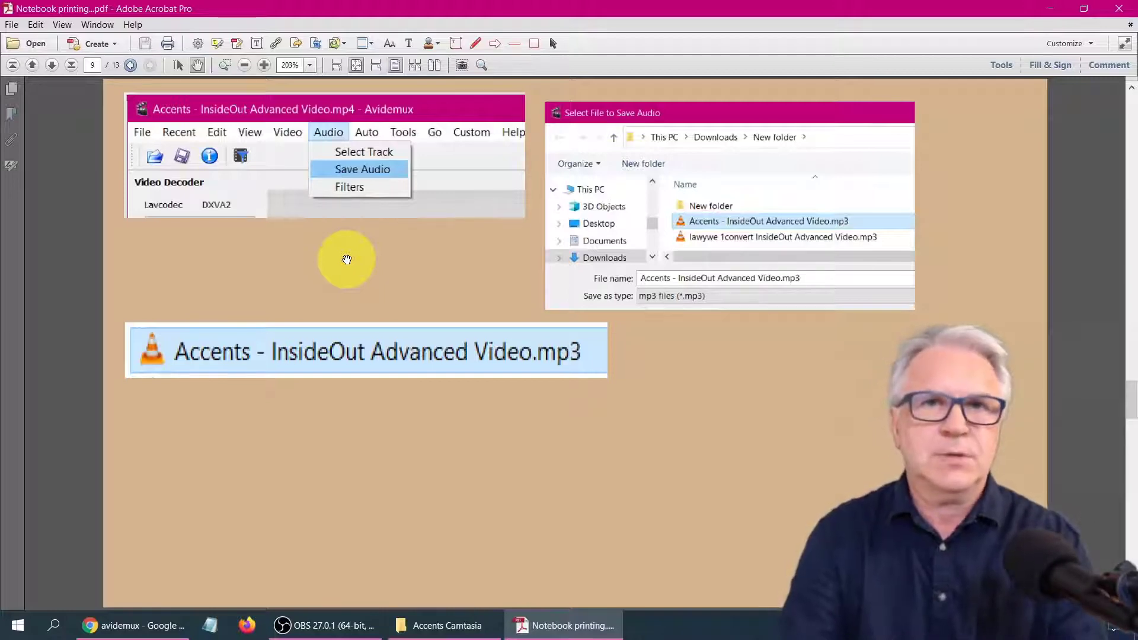
key(Page_Down)
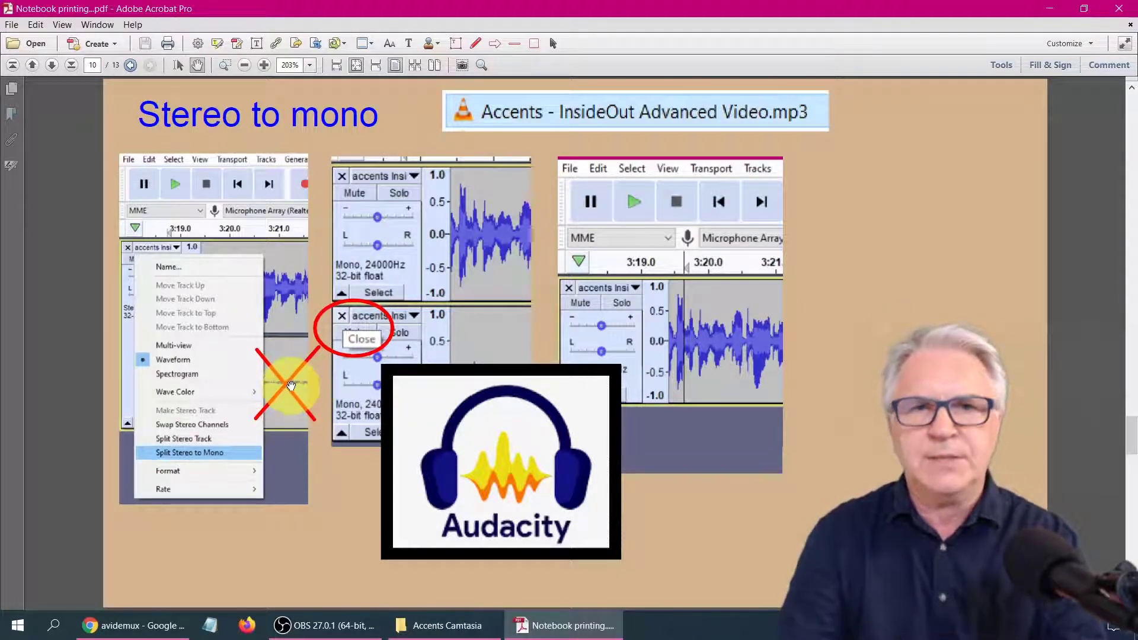
scroll(312, 150, down, 1)
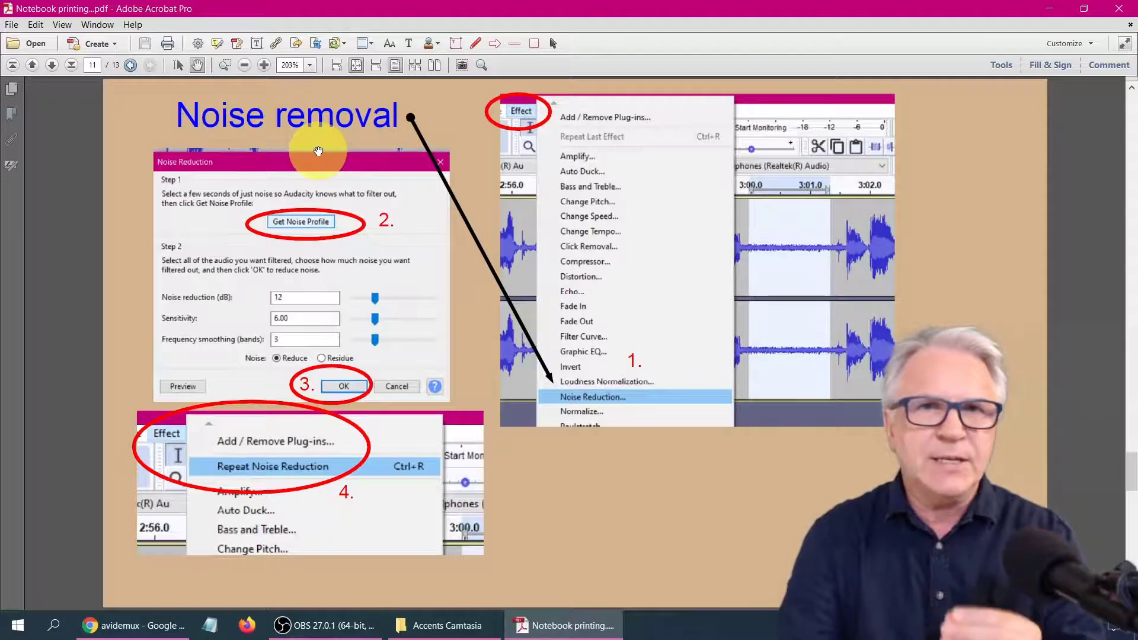
scroll(489, 126, down, 1)
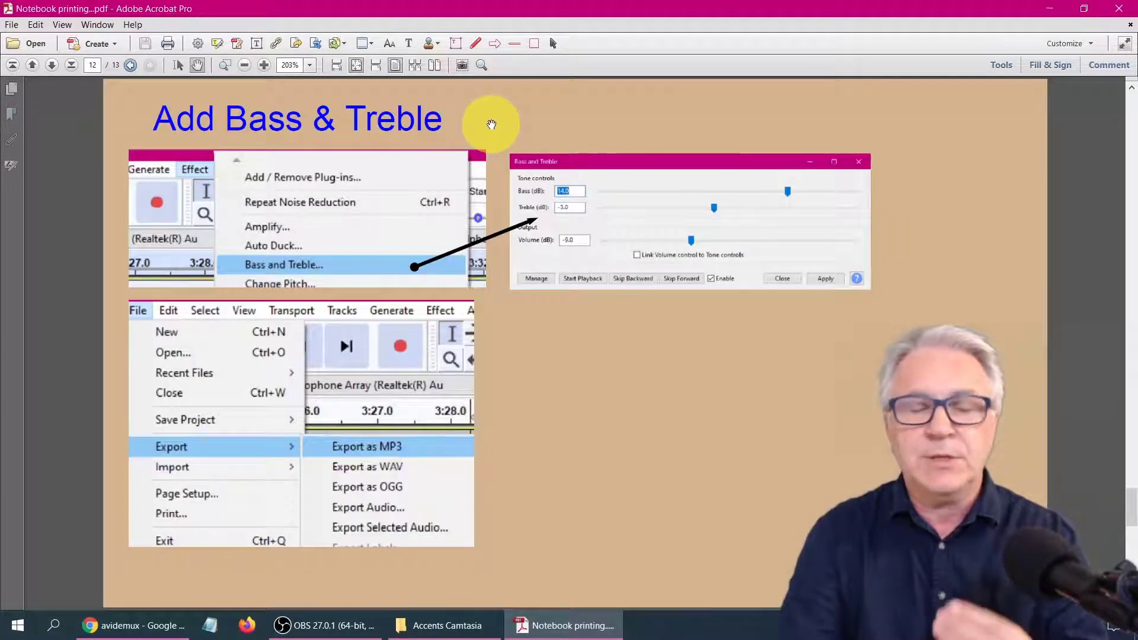
scroll(492, 124, down, 1)
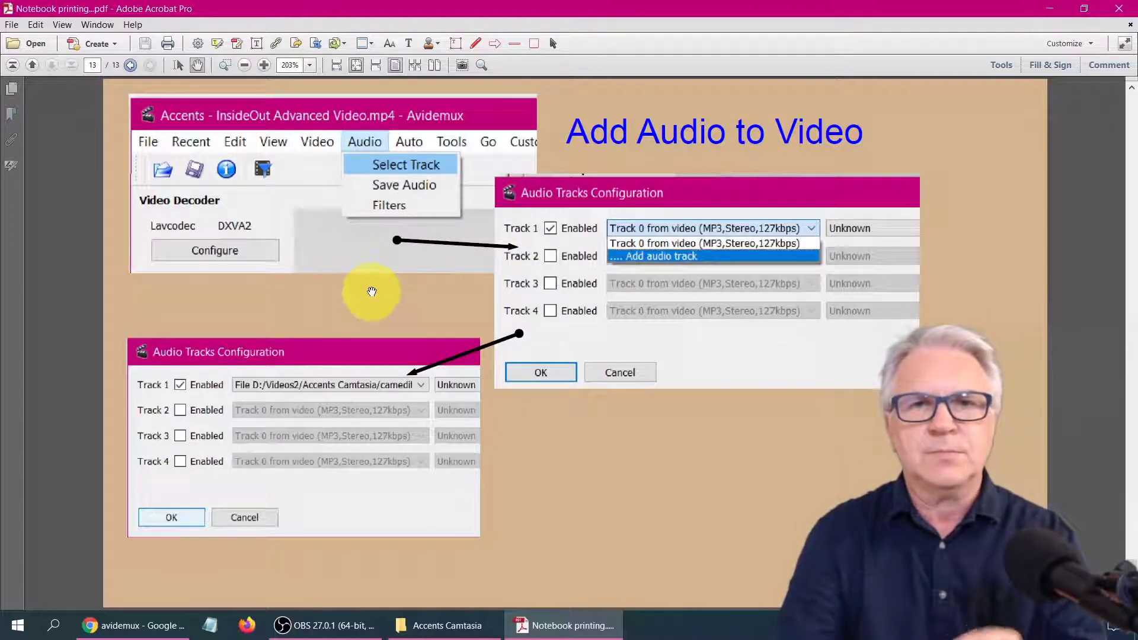
key(Home)
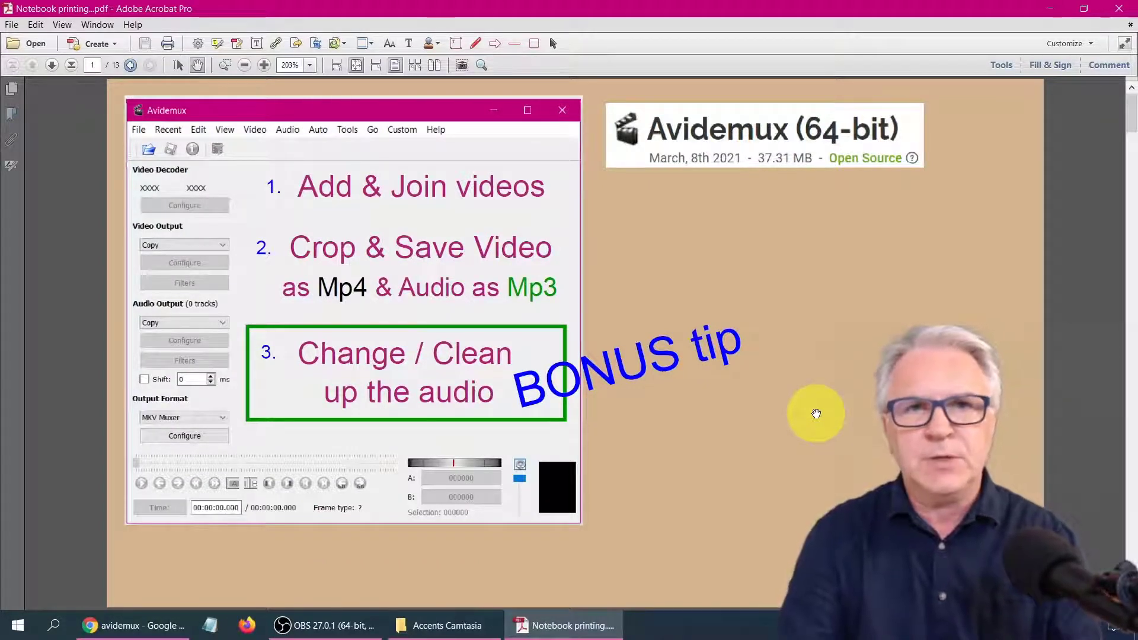
Step: Switch to Chrome, download the latest Avidemux 2.7.8 for Windows from its Uptodown page, and show the Audacity website
click(128, 626)
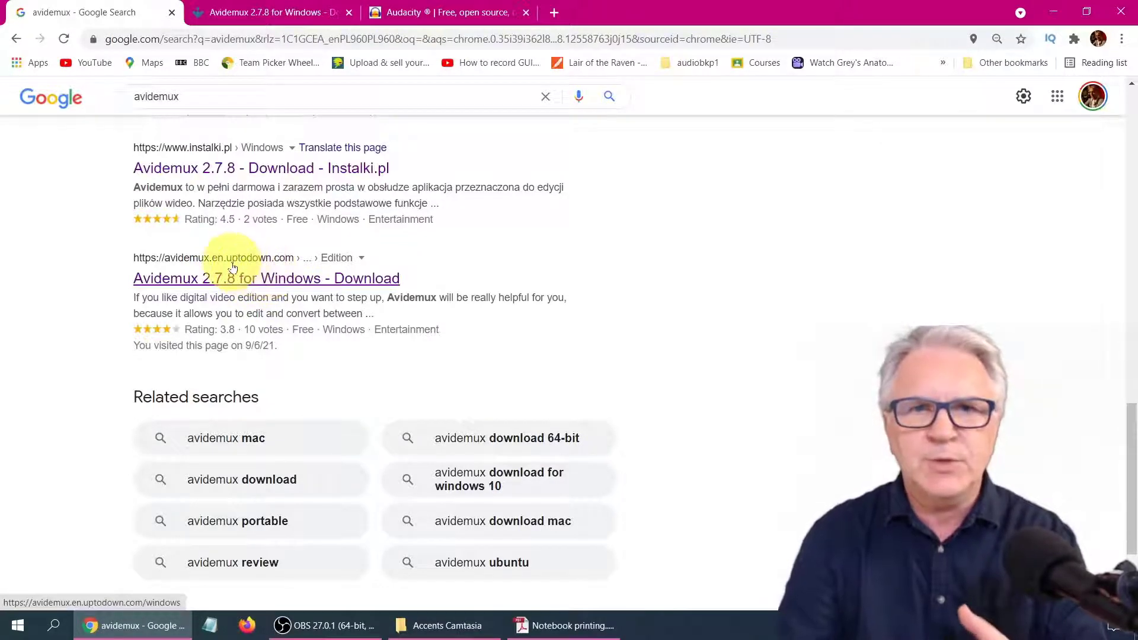
click(261, 15)
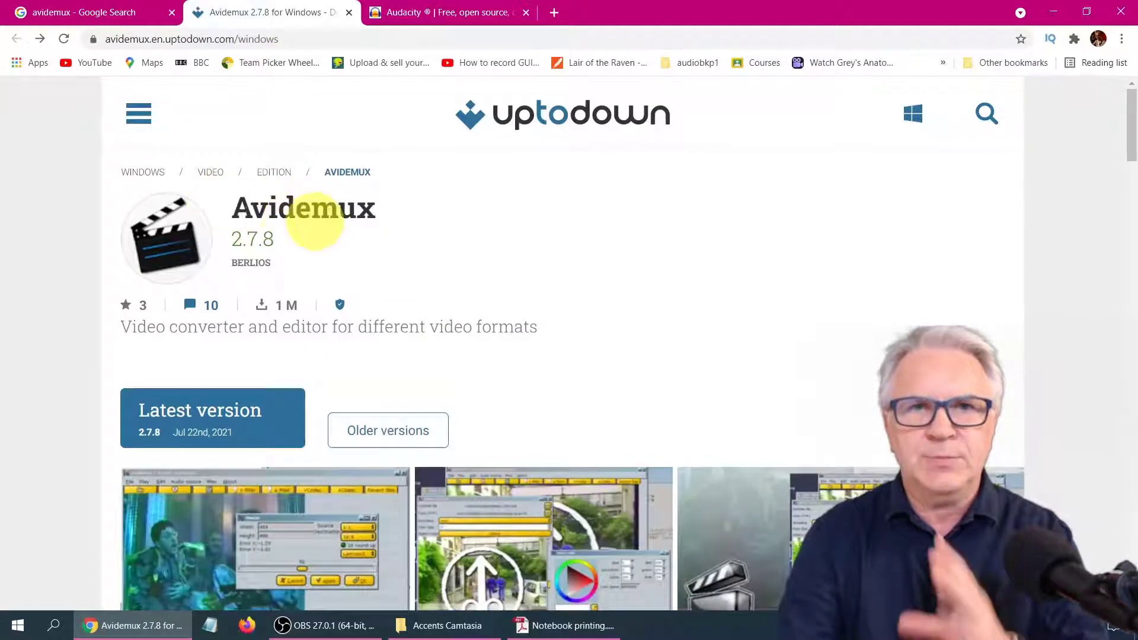
click(212, 415)
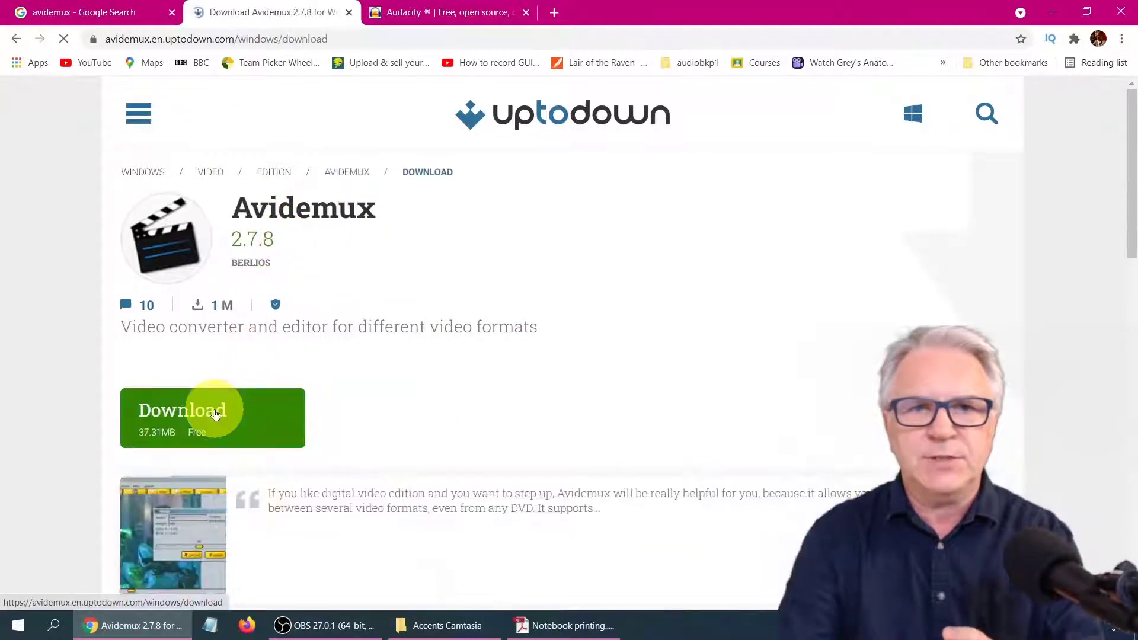
click(217, 426)
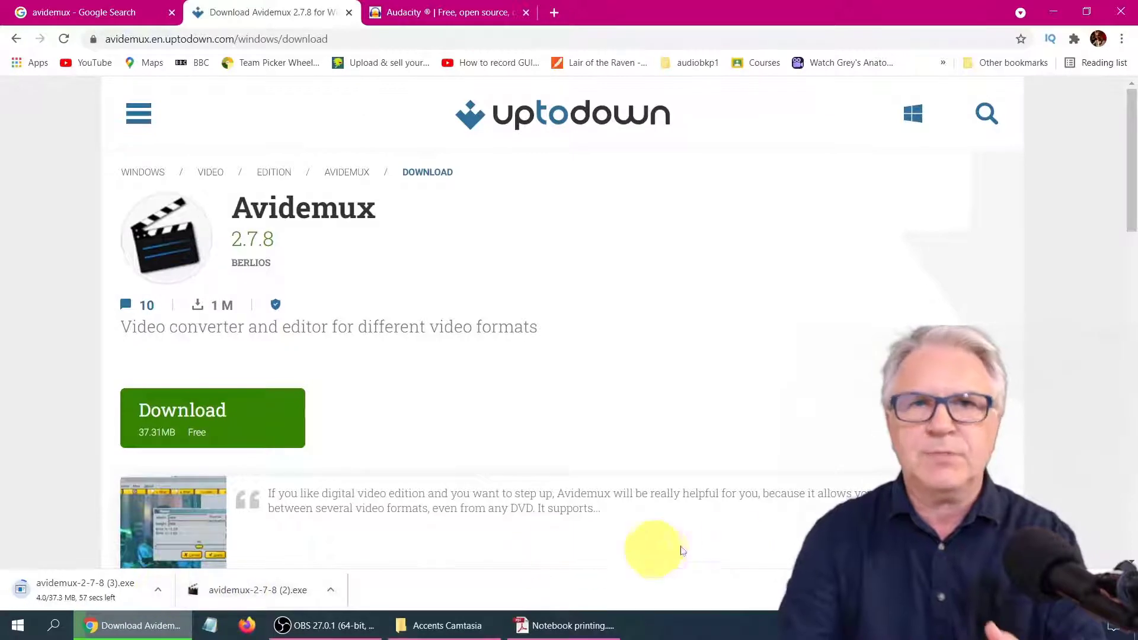
click(1122, 590)
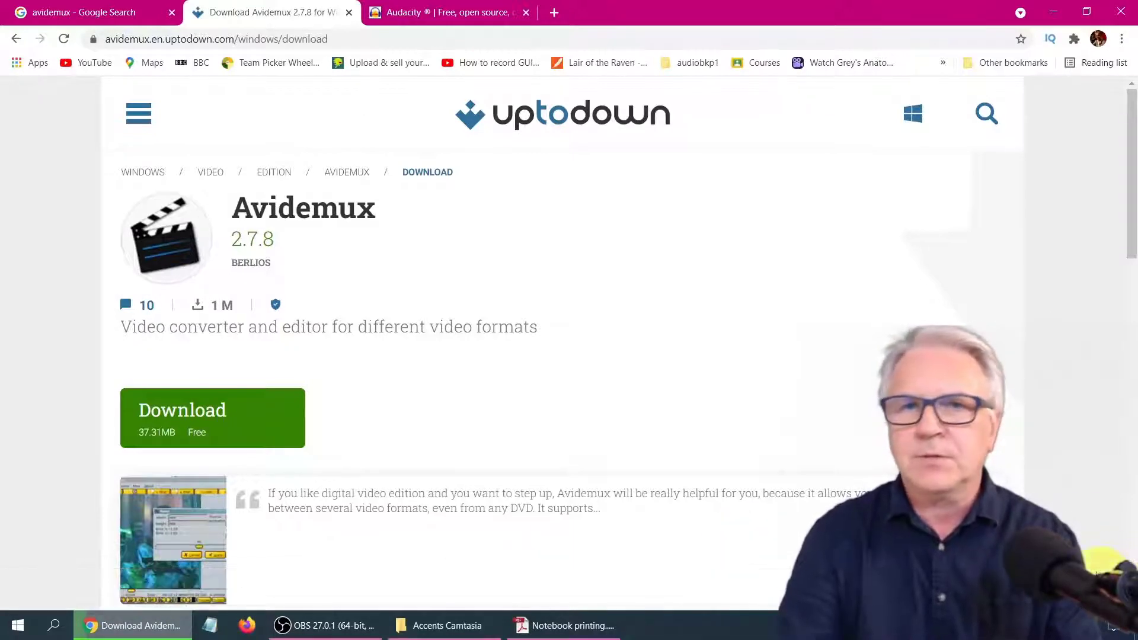
click(439, 14)
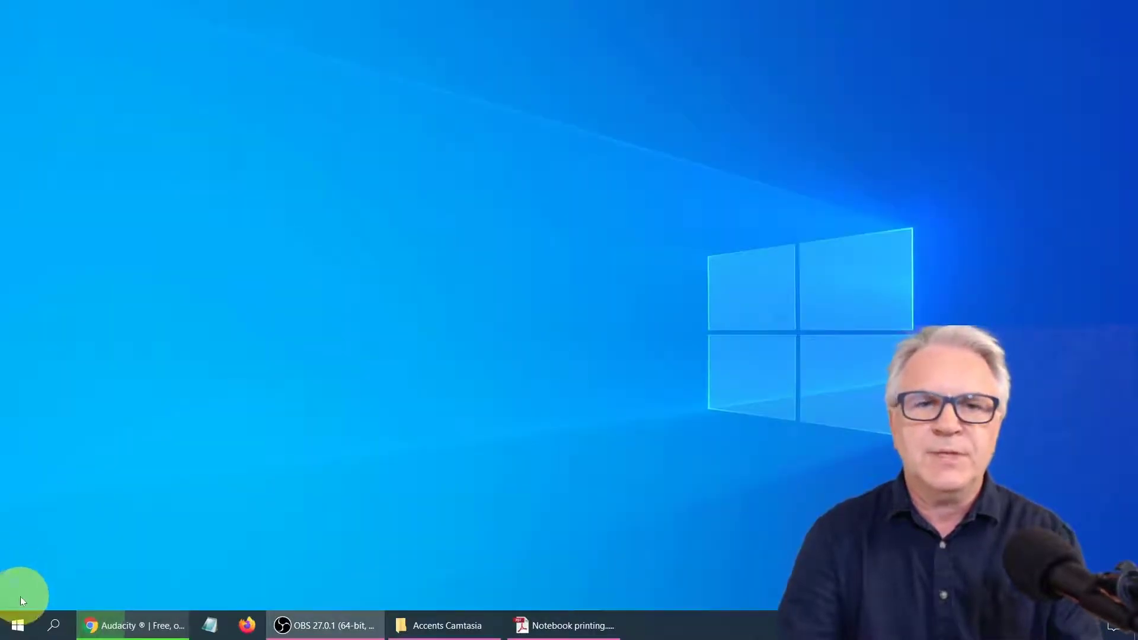
Step: Launch Avidemux and move its window aside to leave room for the folder with the source videos
click(18, 626)
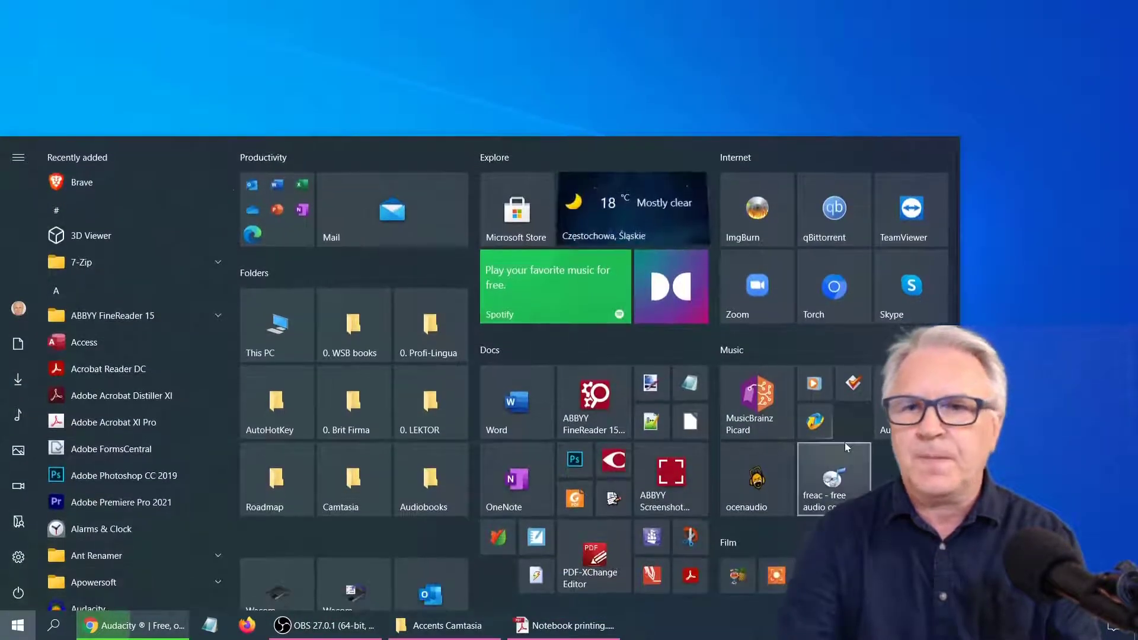
scroll(845, 443, down, 1)
click(747, 454)
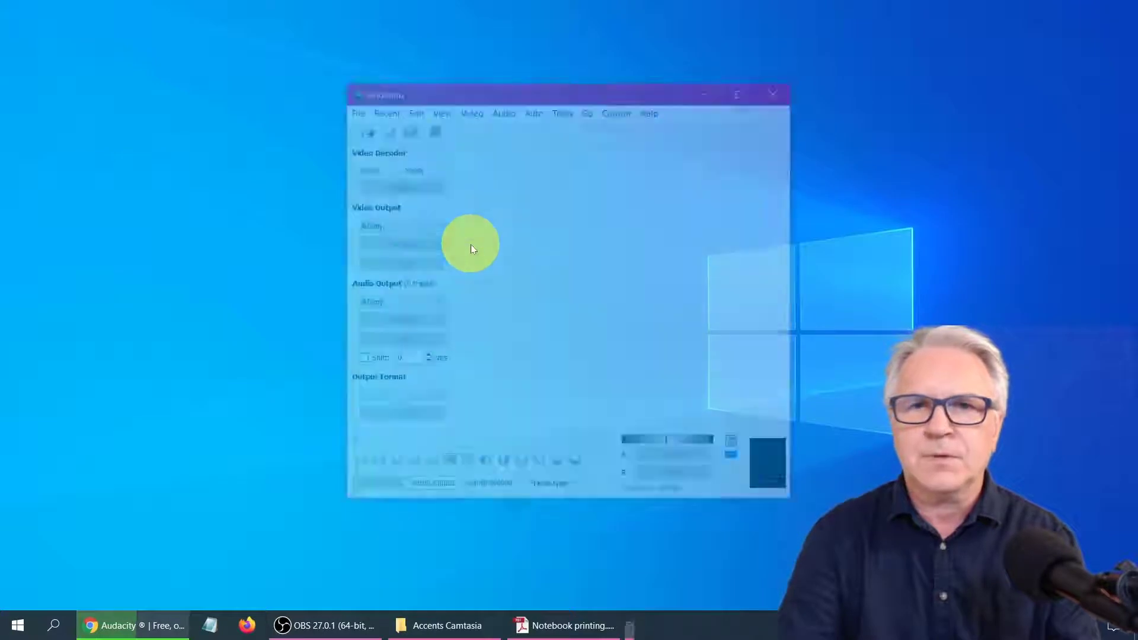
click(522, 89)
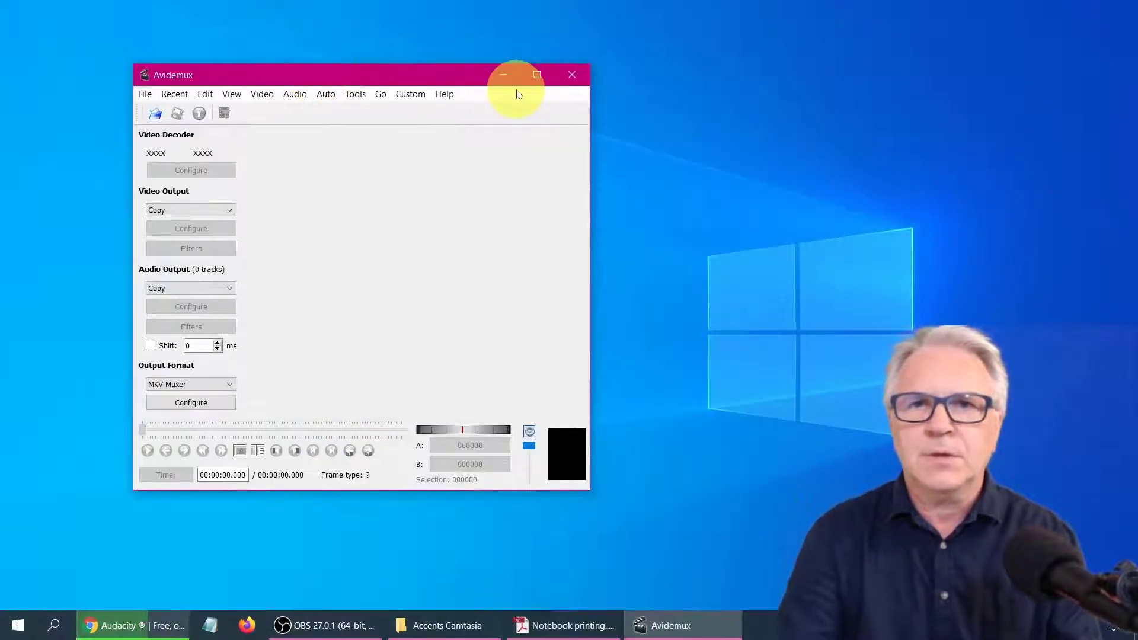
drag(361, 83, 308, 64)
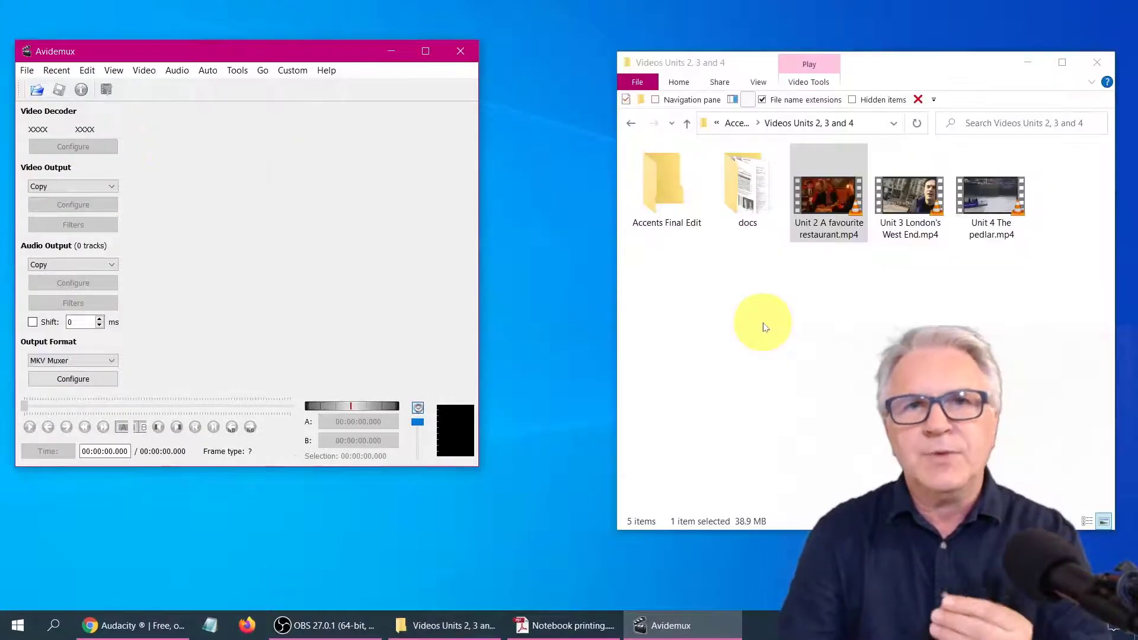
Step: Load "Unit 2 A favourite restaurant.mp4" from the folder as the first video and move the playhead to 00:00:10.080
drag(826, 190, 331, 232)
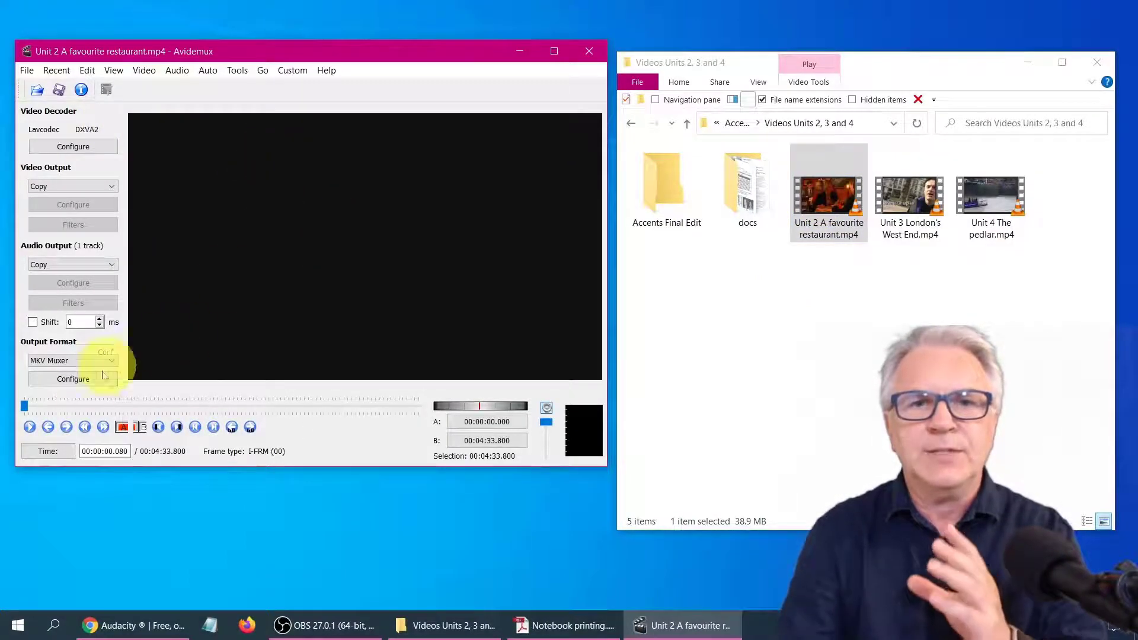
click(30, 408)
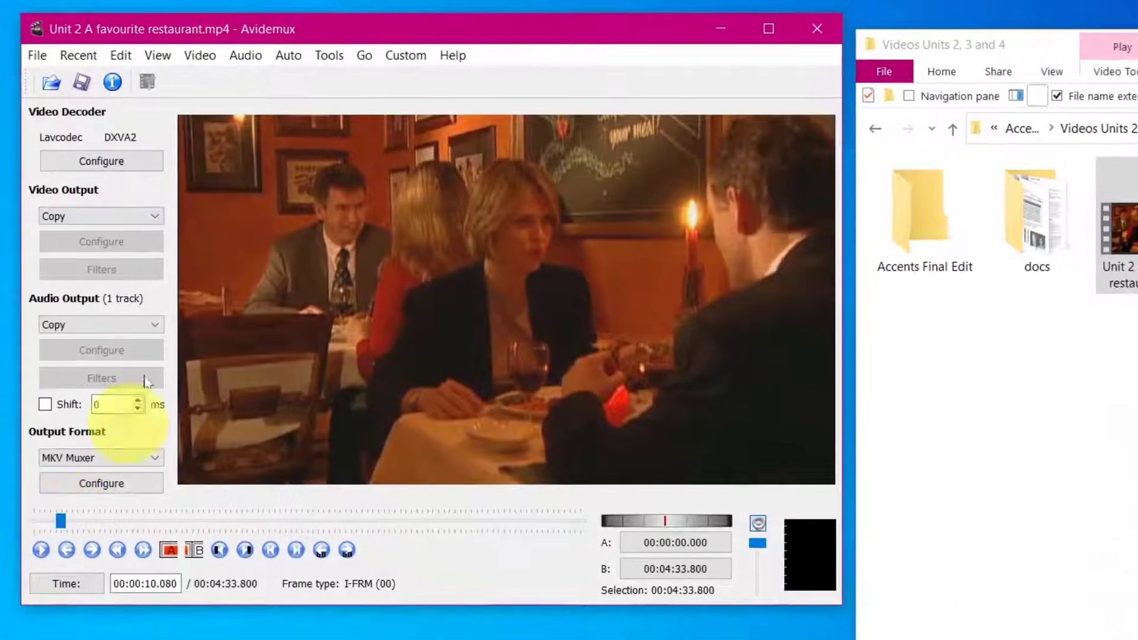
Step: Append "Unit 3 London's West End.mp4" to the loaded video and preview the joined footage at 00:05:31.560
click(34, 56)
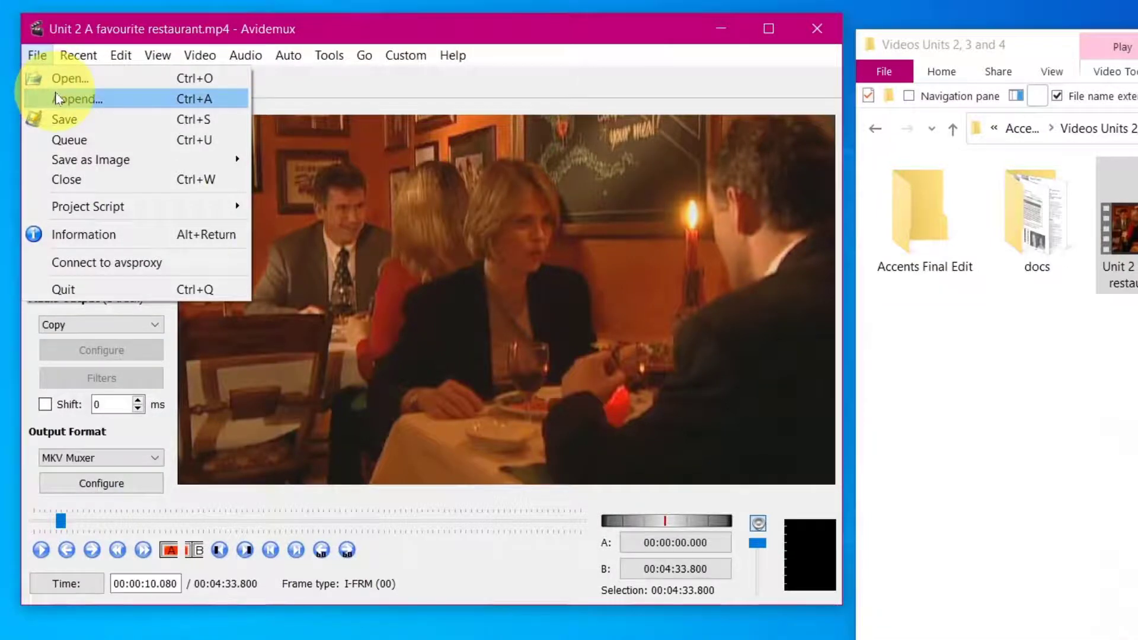
click(57, 98)
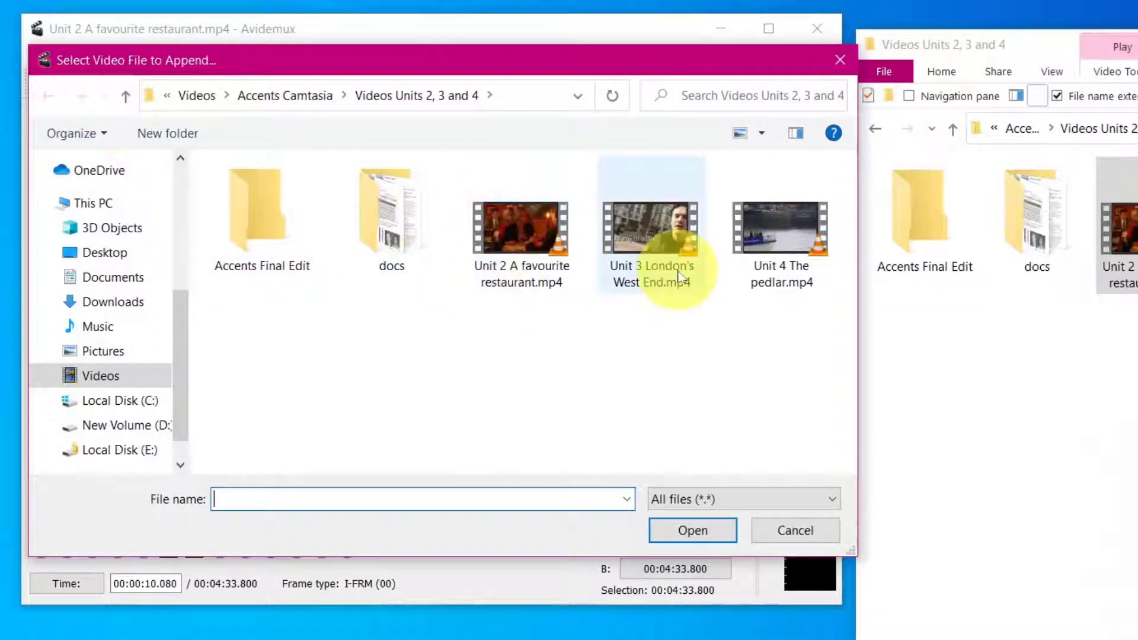
click(680, 277)
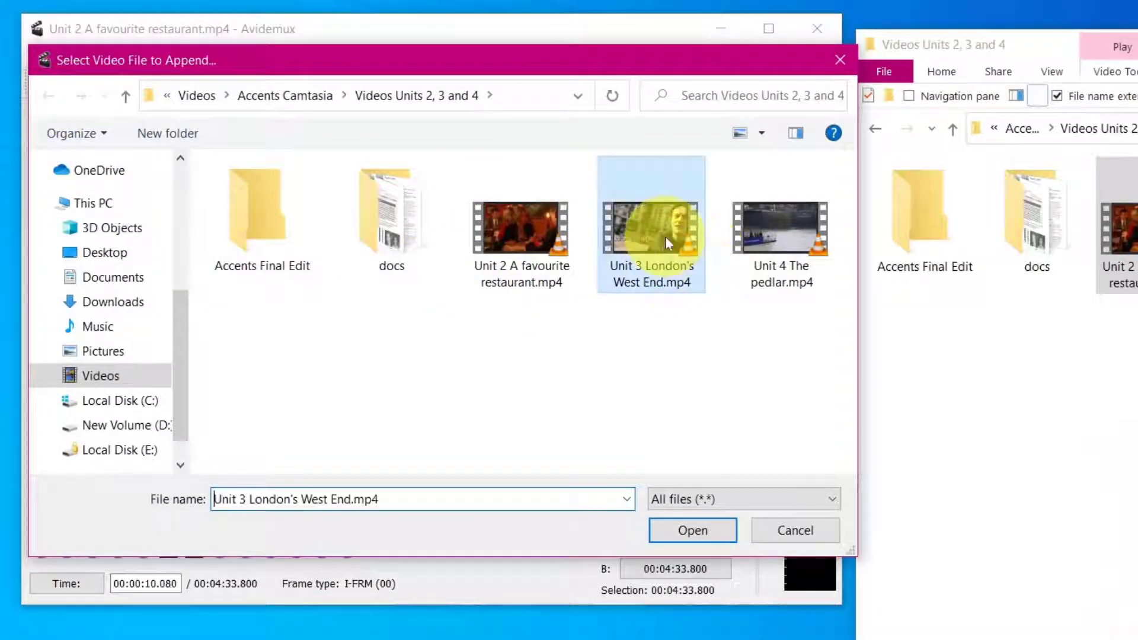
click(698, 532)
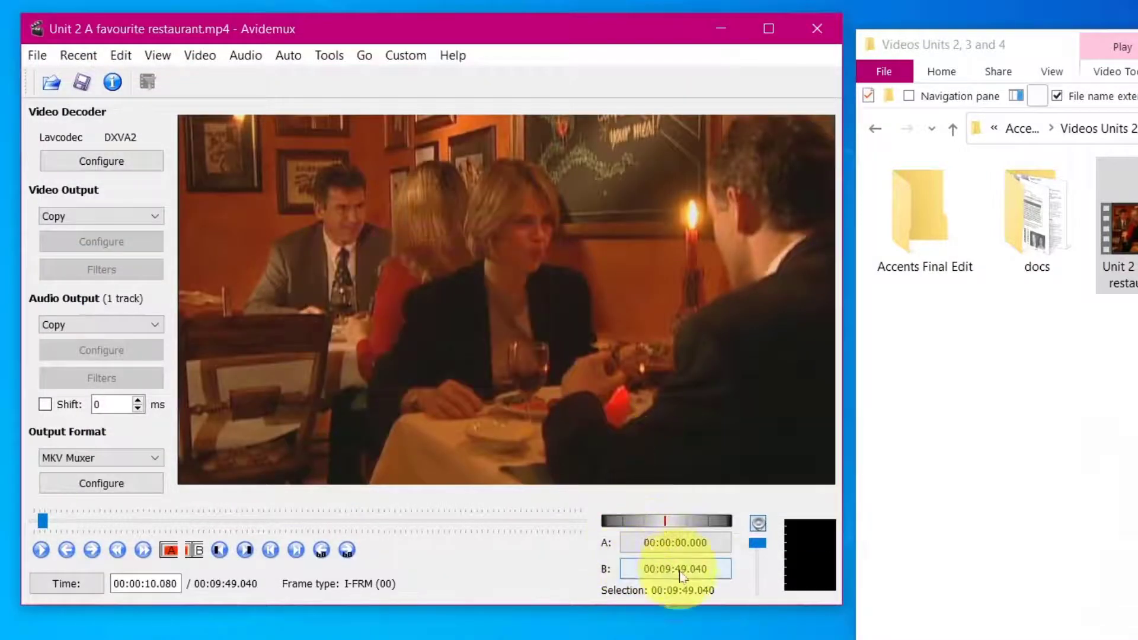
drag(43, 522, 343, 541)
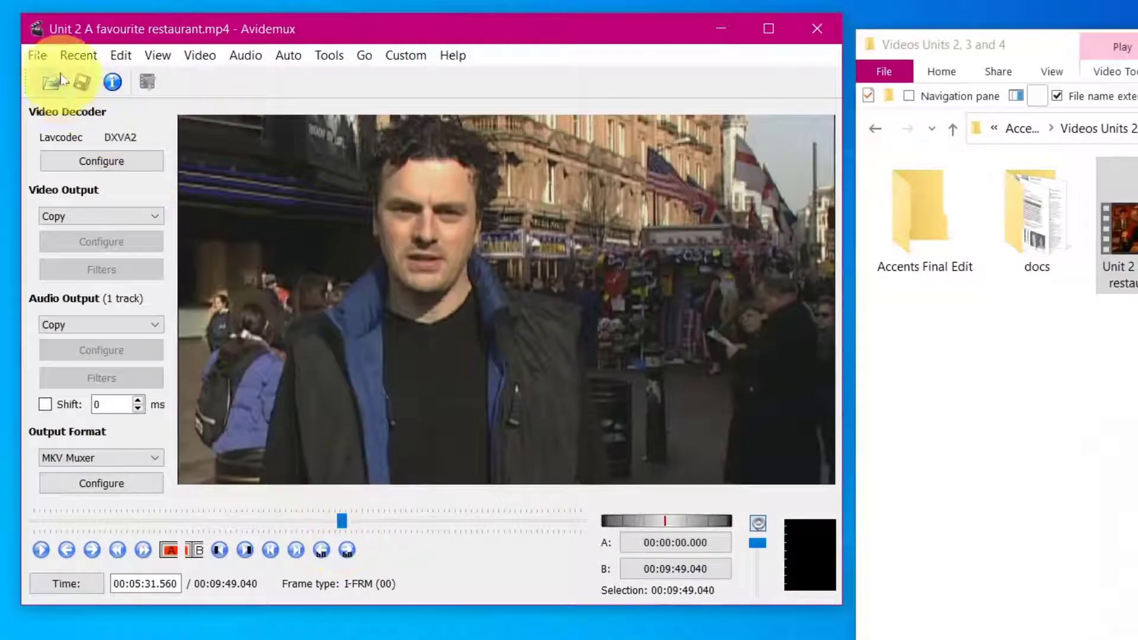
Step: Append "Unit 4 The pedlar.mp4" to the joined video and preview the footage at 00:11:08.280
click(37, 55)
click(65, 99)
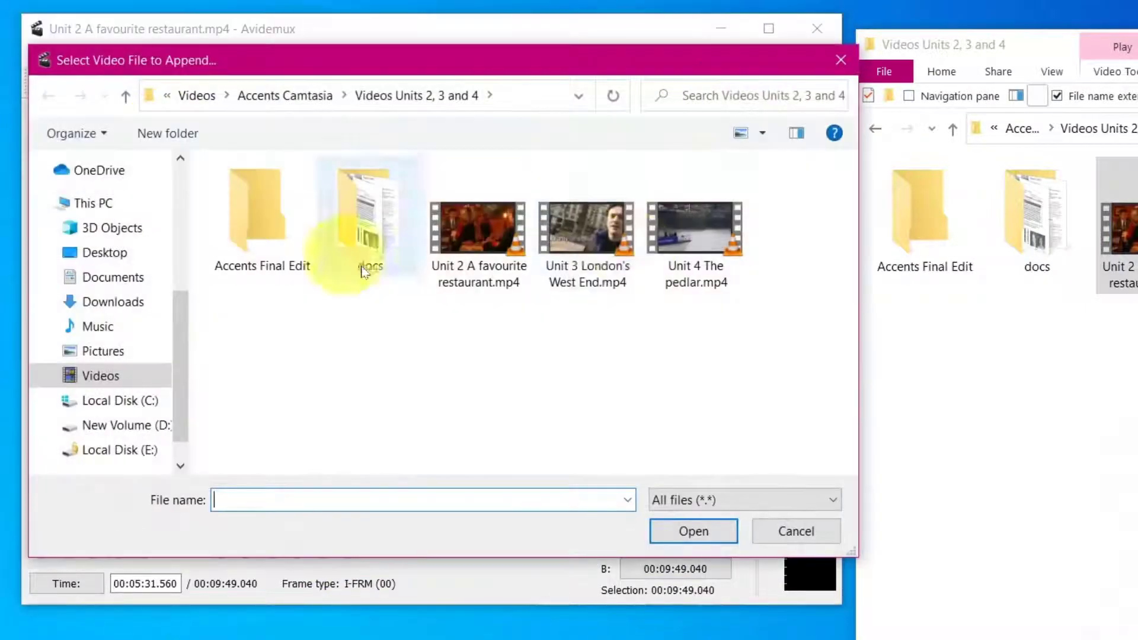
click(696, 237)
click(694, 531)
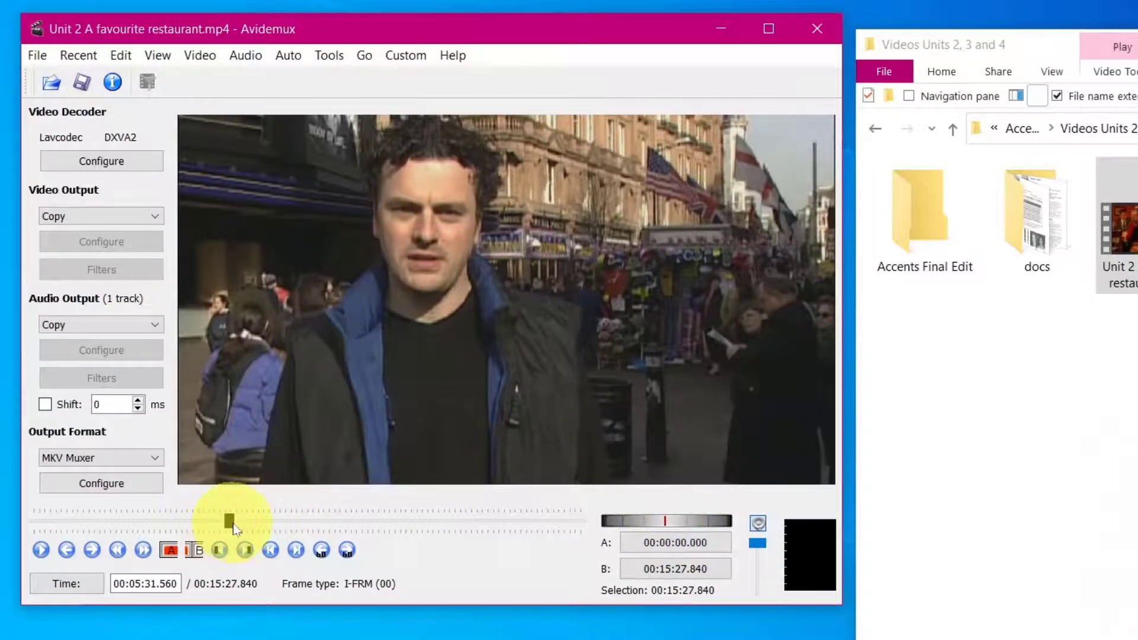
drag(236, 523, 429, 522)
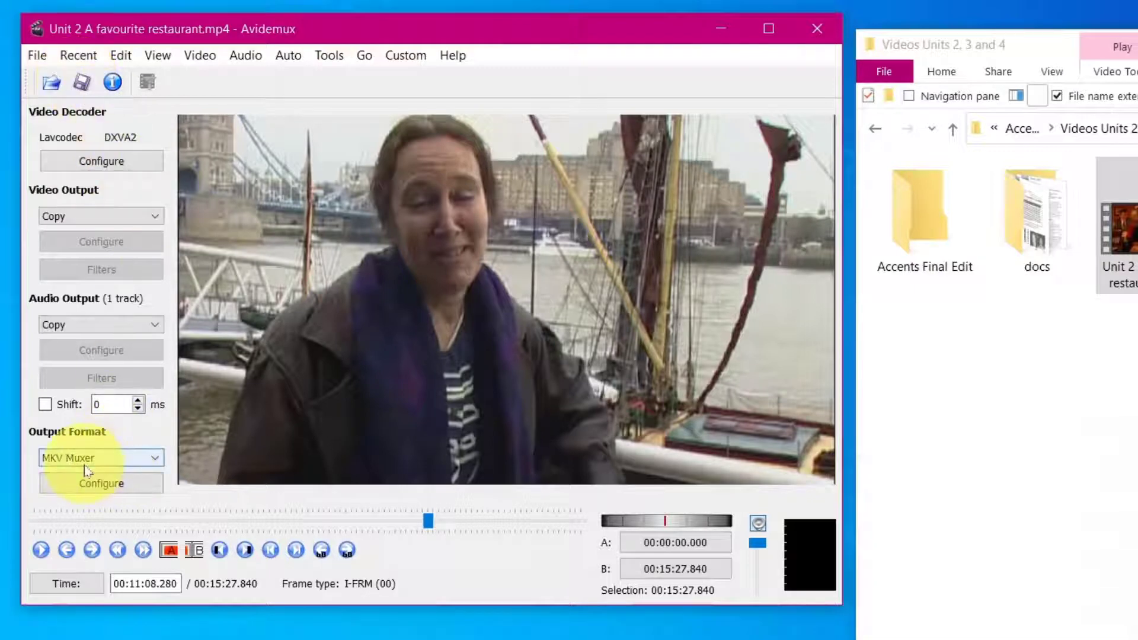
Step: Set the output format to MP4 Muxer and save the joined video as "3 in 1" in the Videos Units 2, 3 and 4 folder
click(135, 465)
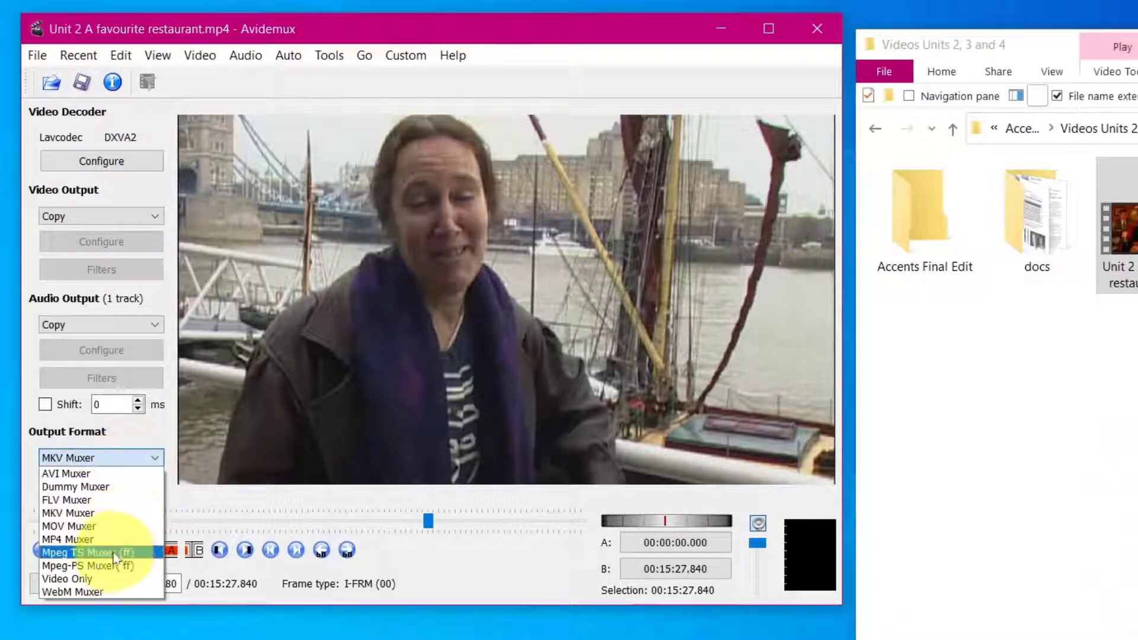
click(116, 540)
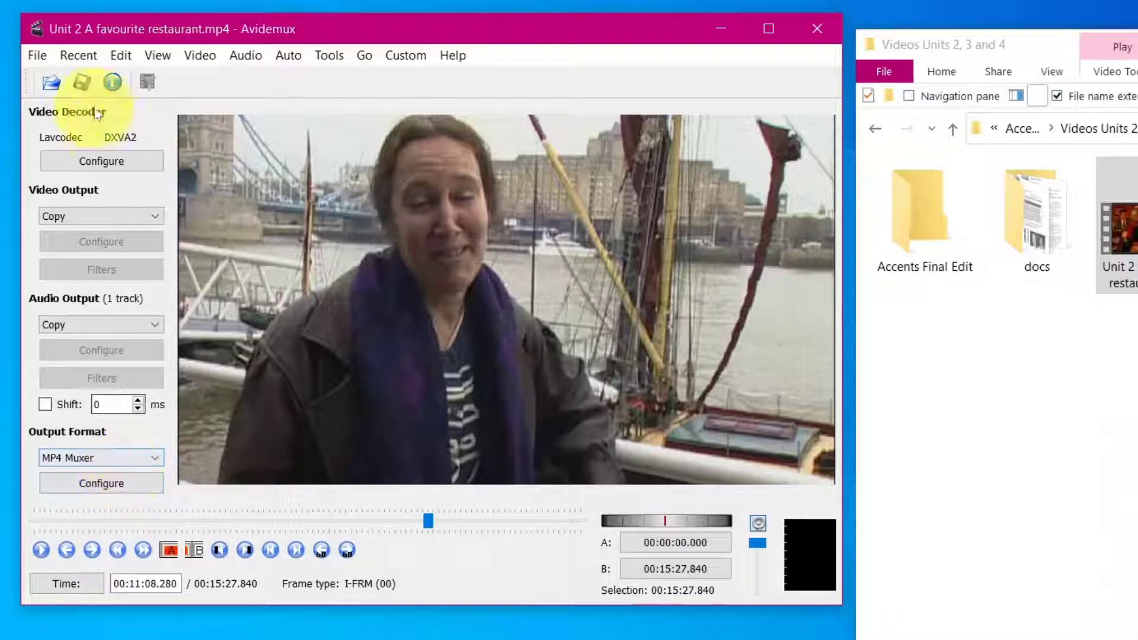
click(83, 83)
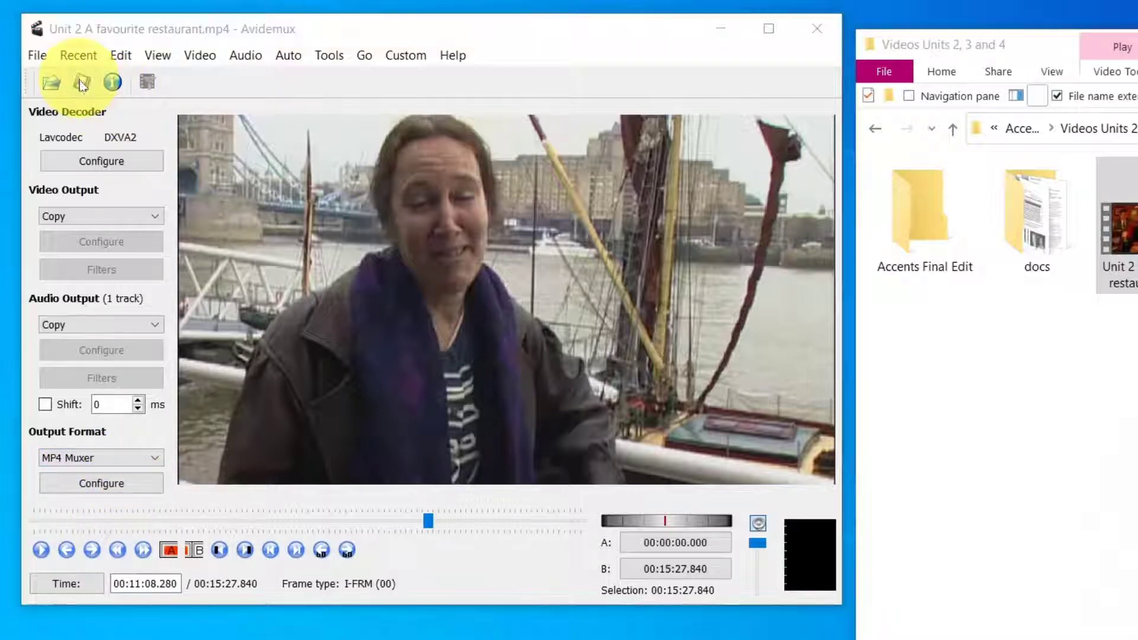
double_click(362, 256)
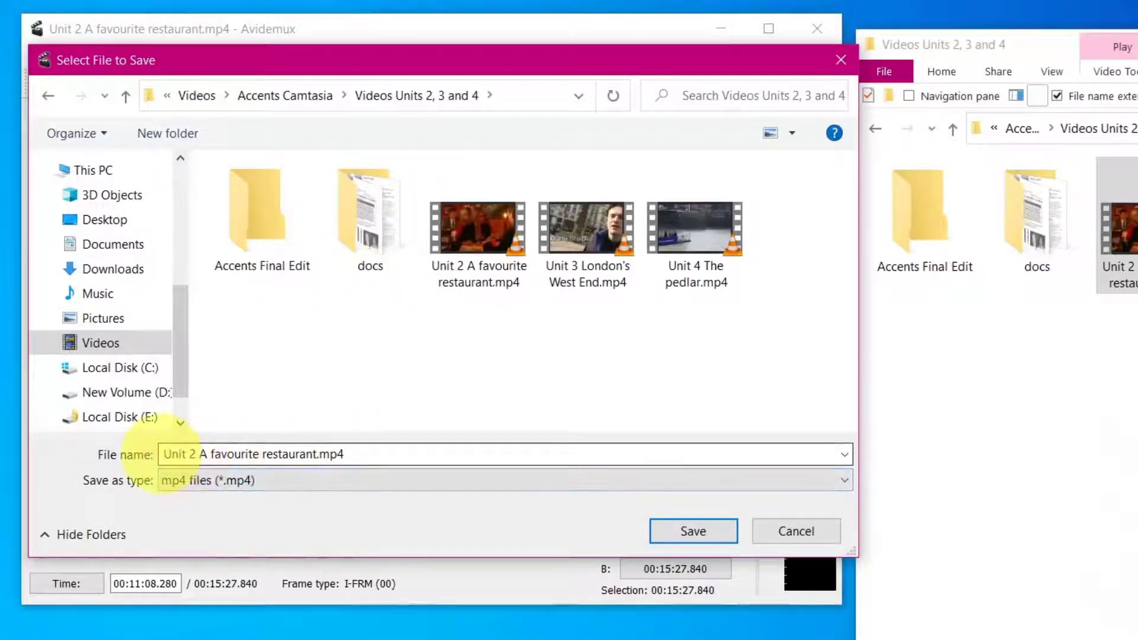
click(161, 455)
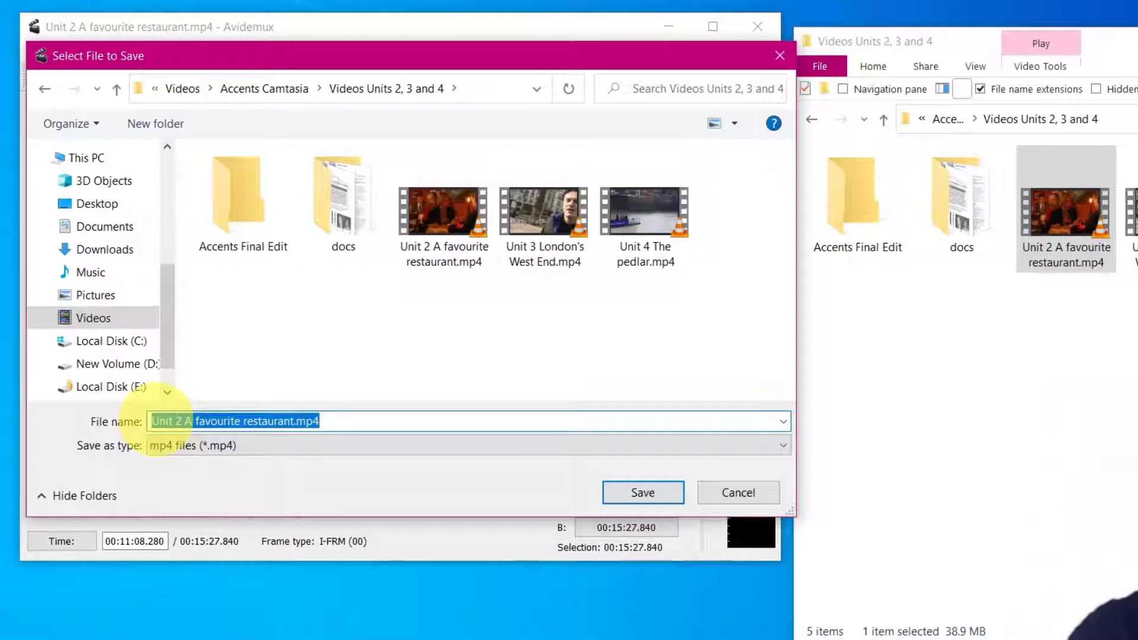
text(3)
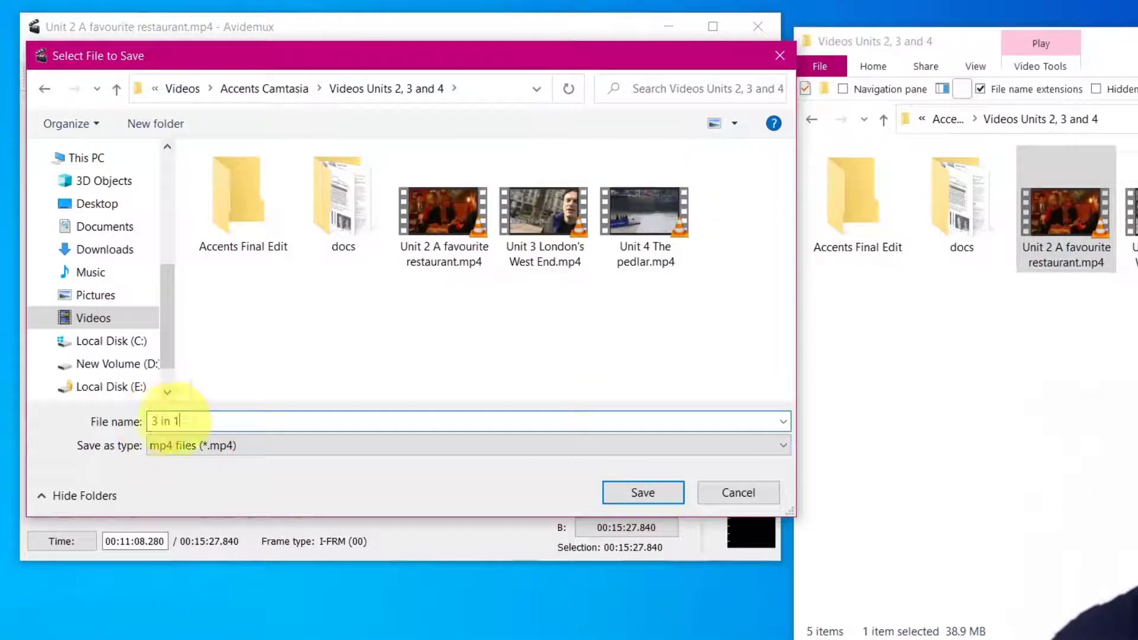
click(623, 504)
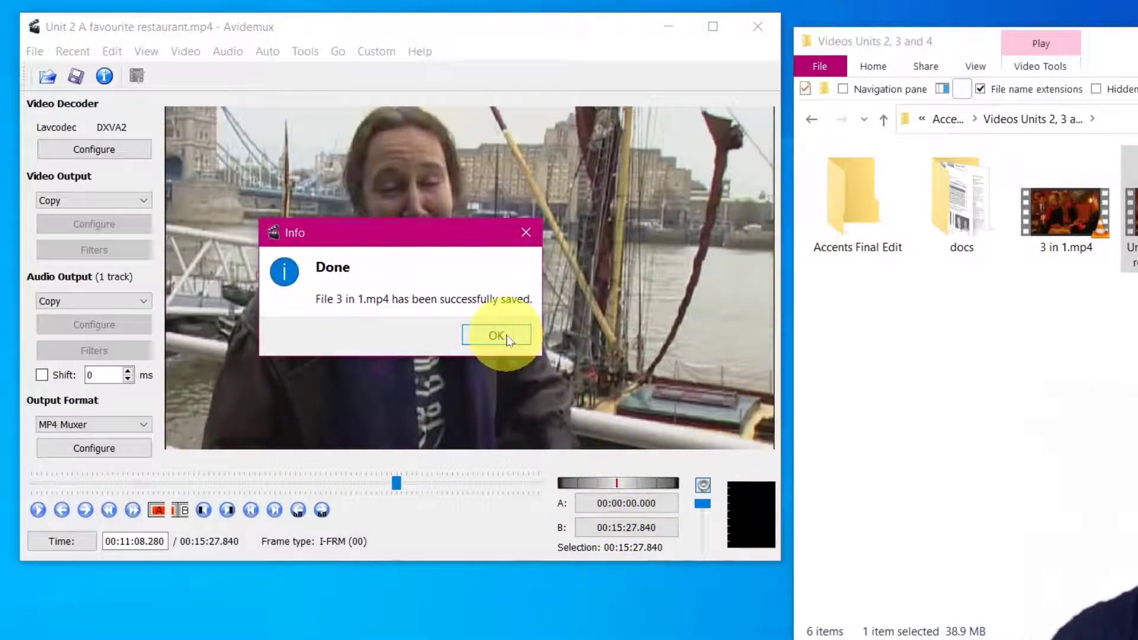
click(508, 338)
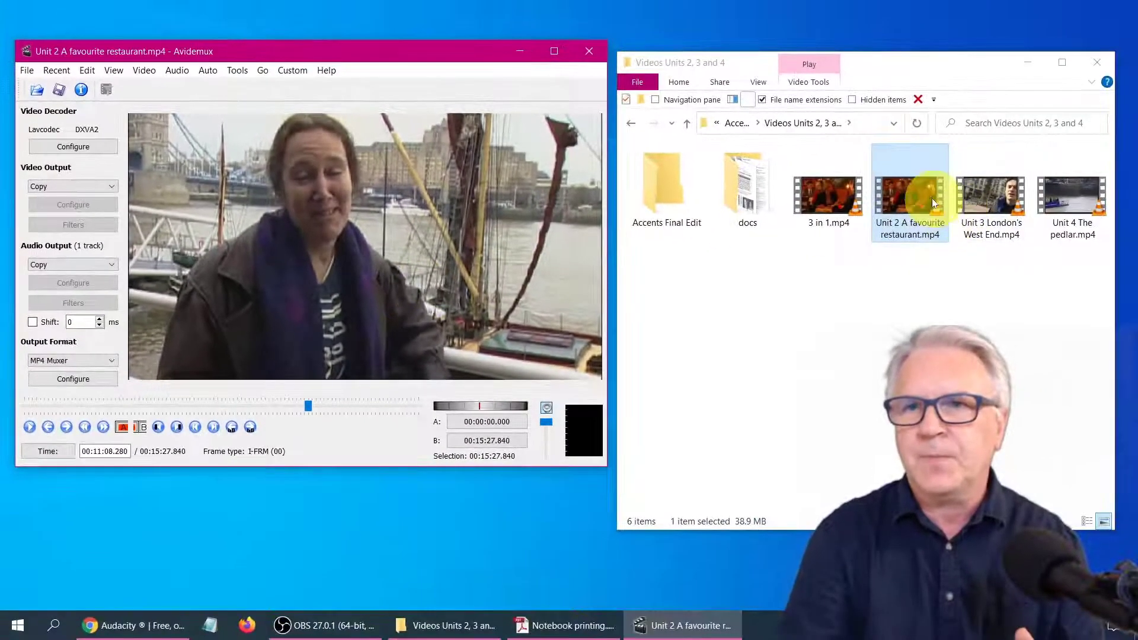
Step: Play "3 in 1.mp4" from the folder in VLC, check the footage around 04:33, 08:15 and 10:49, and close the player
click(836, 193)
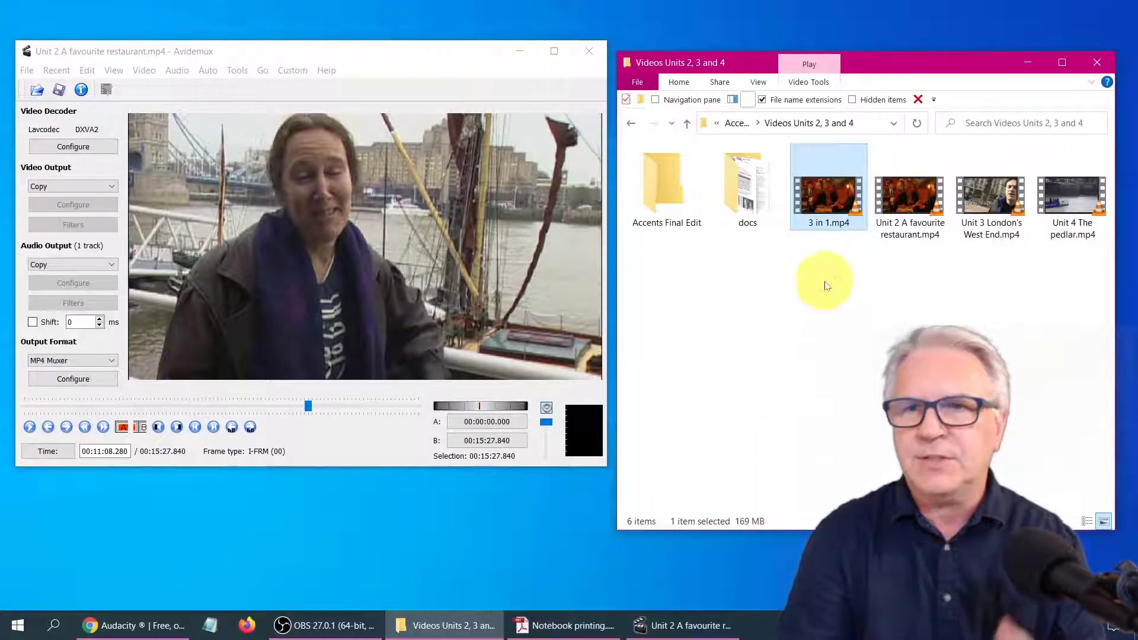
double_click(863, 195)
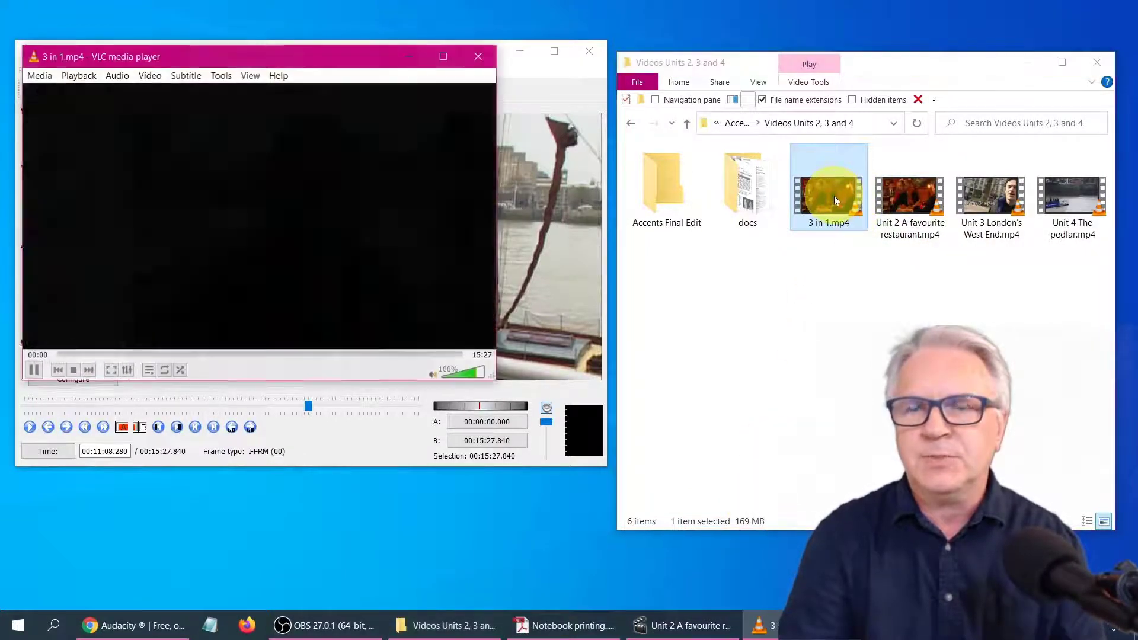
click(177, 355)
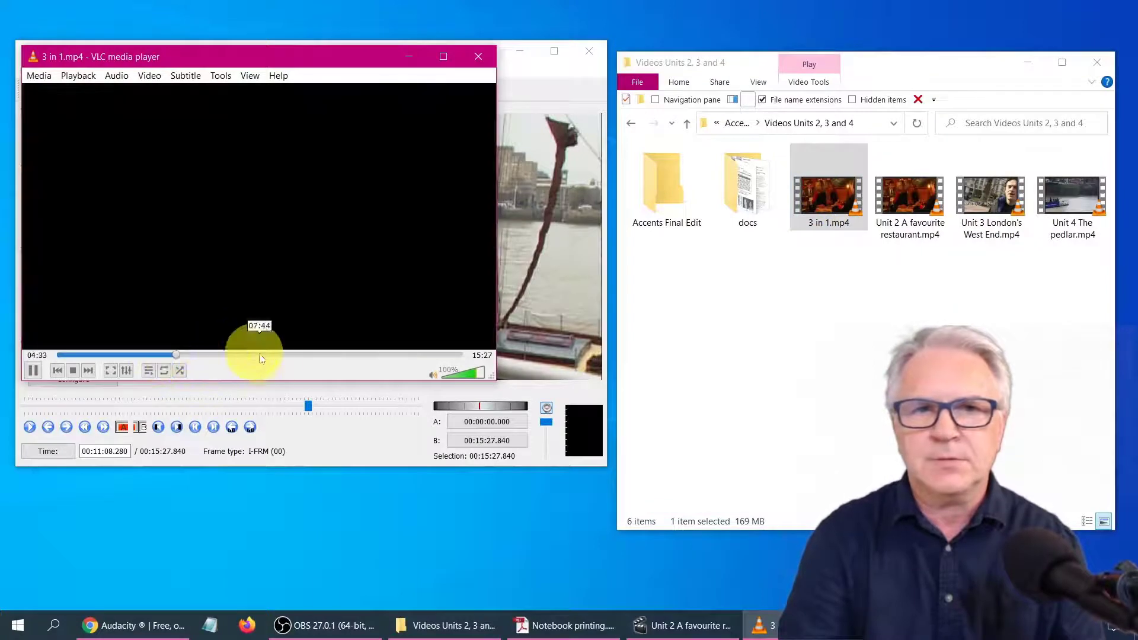
click(275, 357)
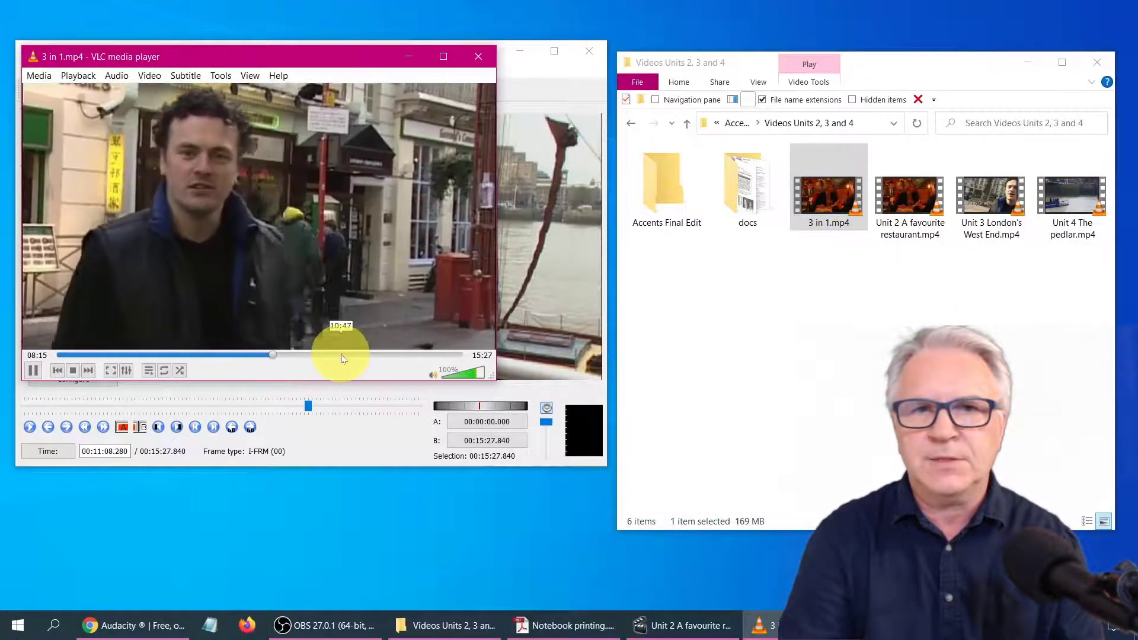
click(342, 358)
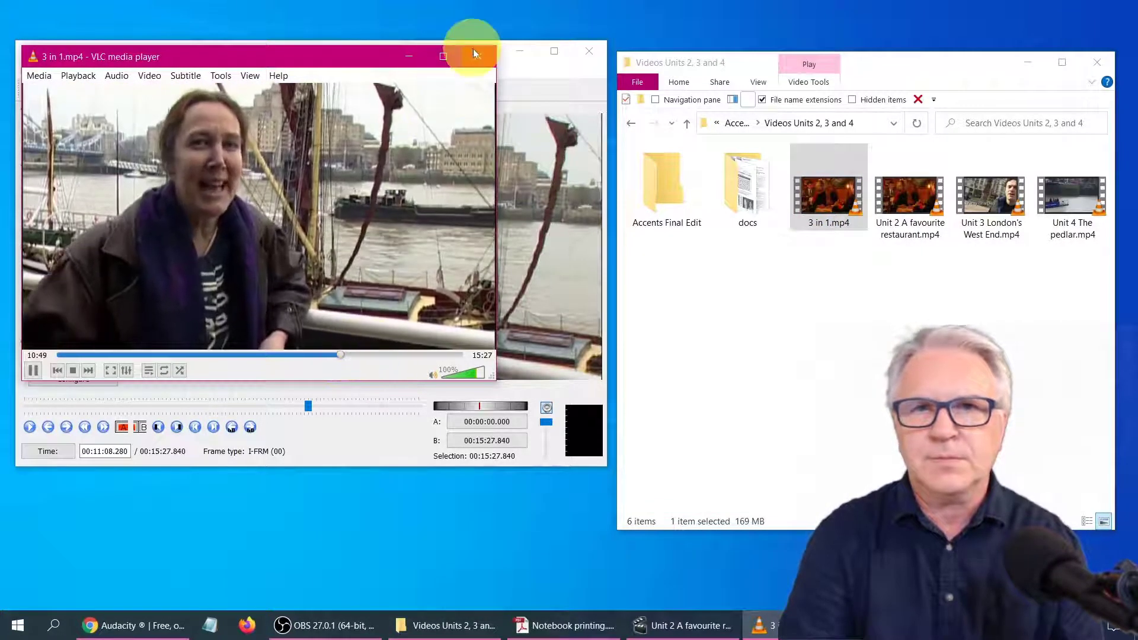
click(478, 58)
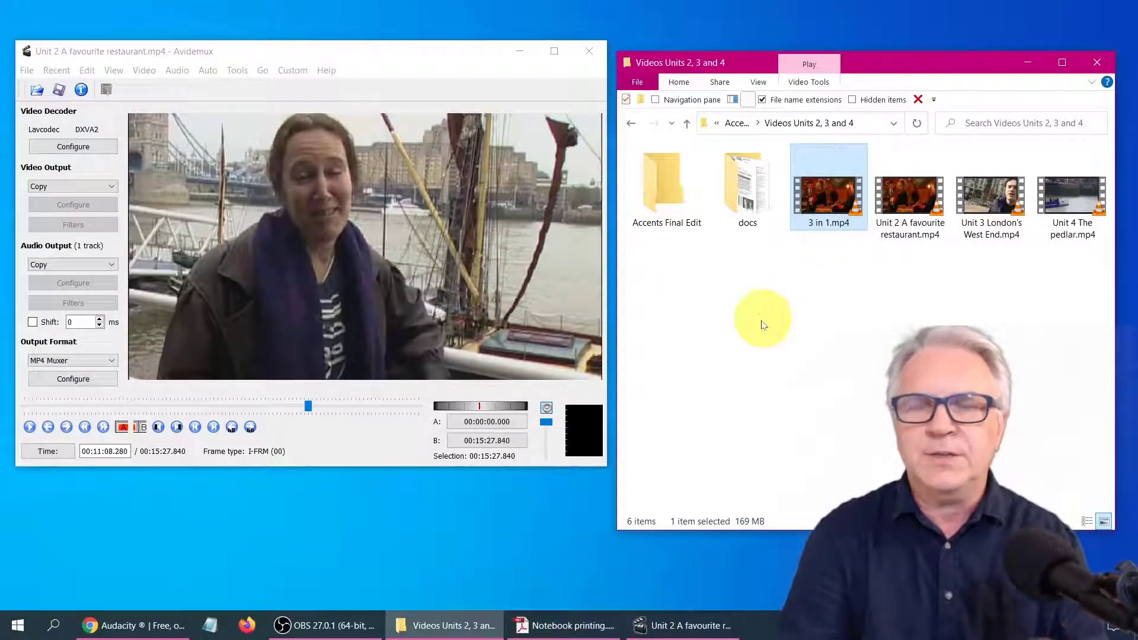
Step: Load the joined "3 in 1.mp4" into Avidemux and close the video again
drag(829, 196, 405, 253)
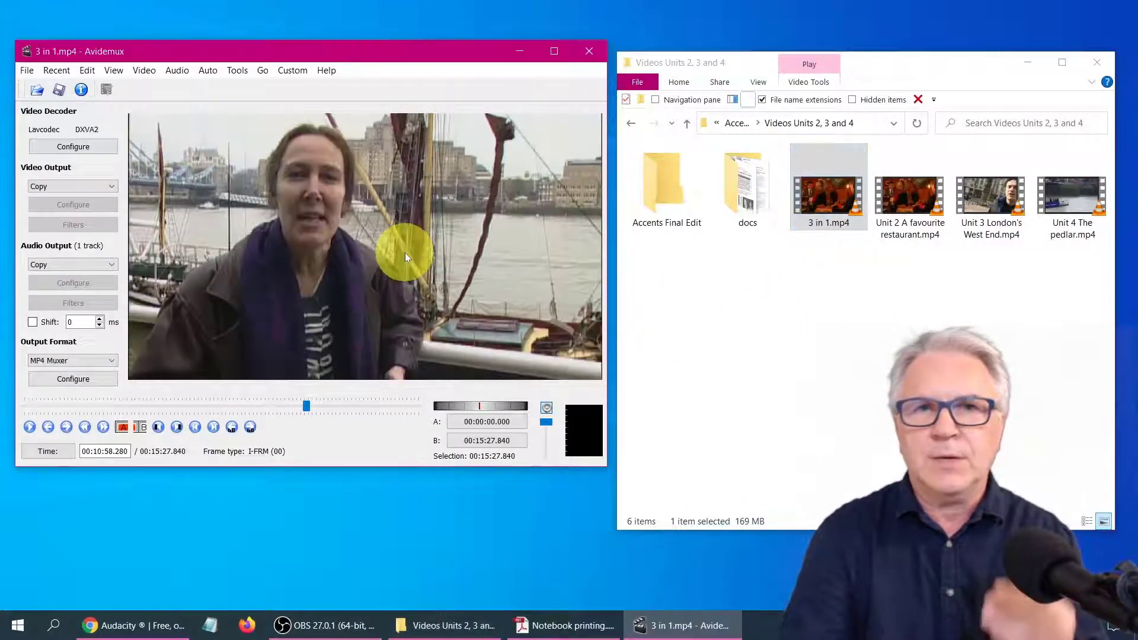
click(27, 70)
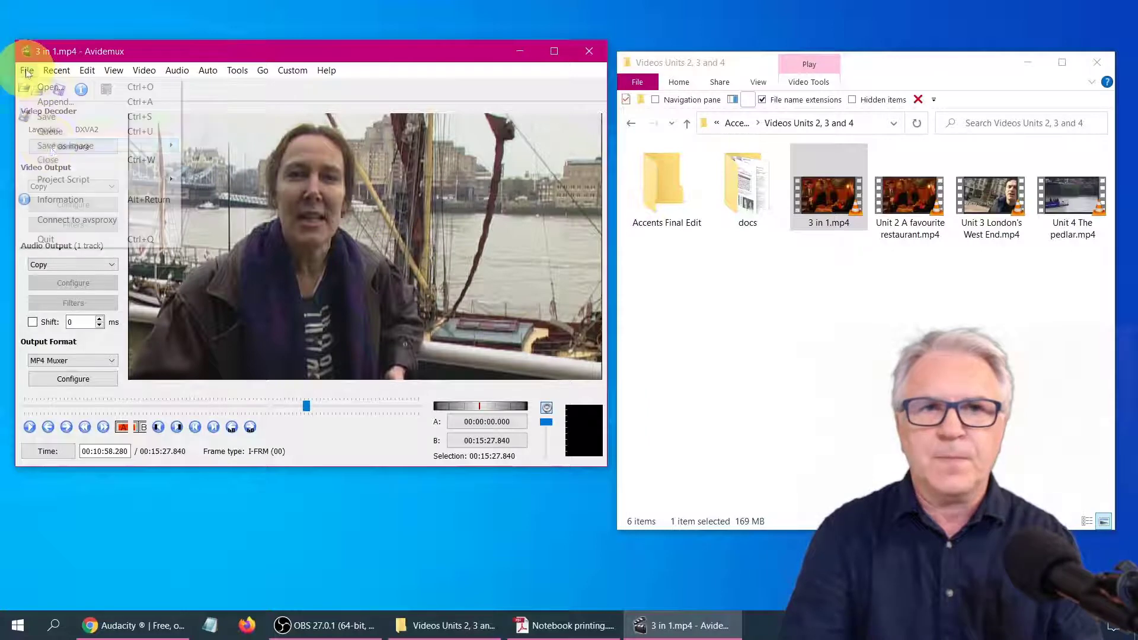
click(62, 161)
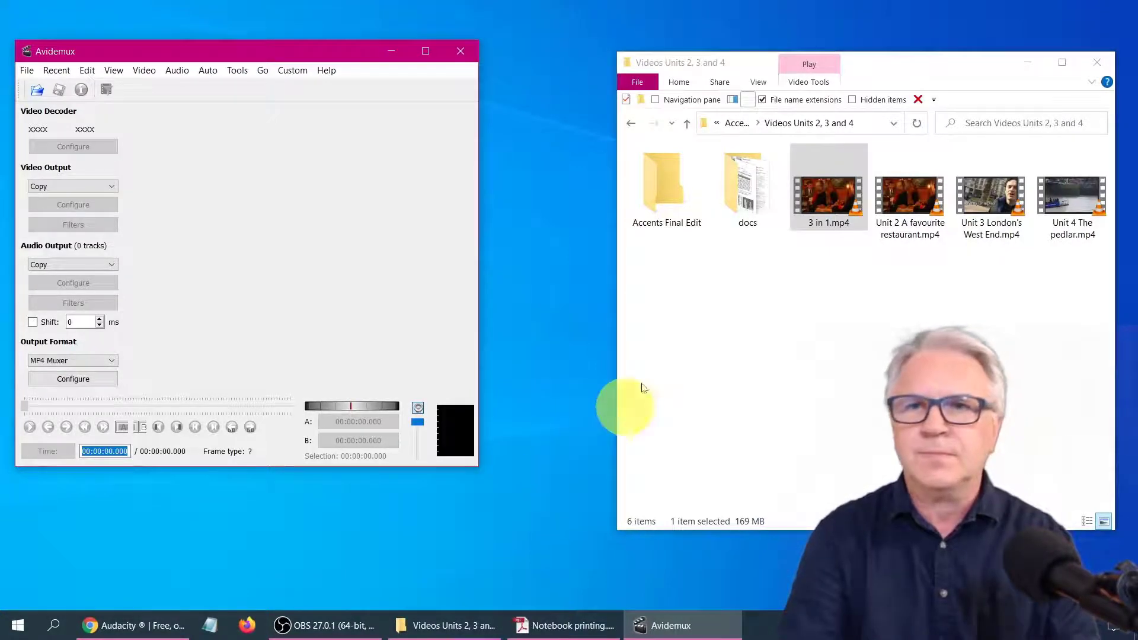
Step: Load "InsideOut Advanced Video.avi" from the parent folder Accents Camtasia into Avidemux and fit its preview to the window
click(680, 132)
click(685, 122)
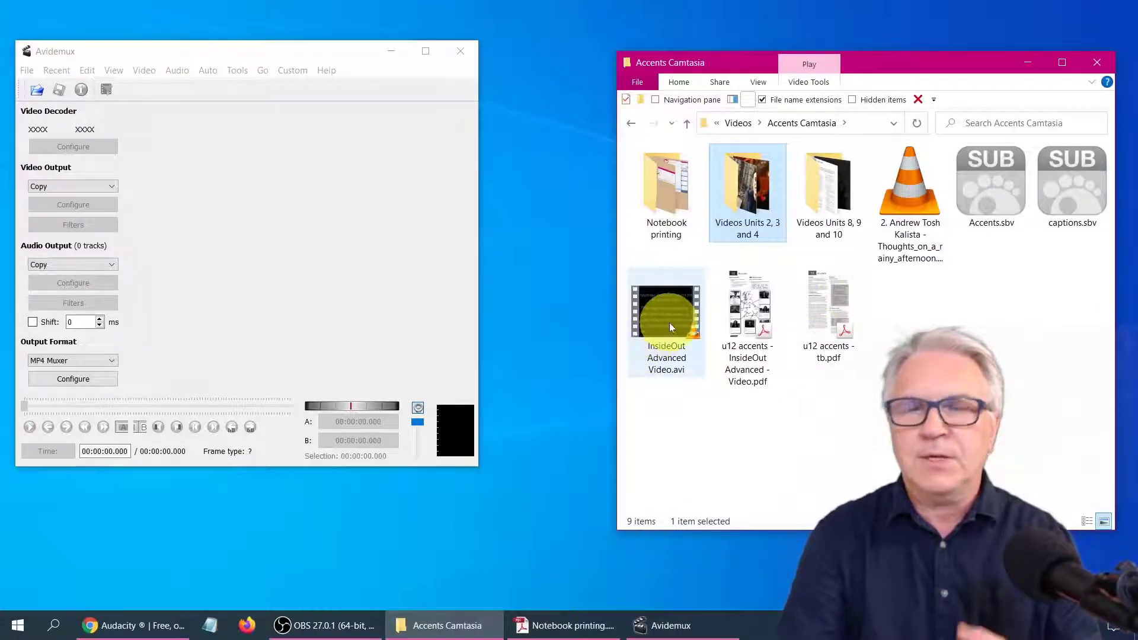
drag(670, 323, 323, 290)
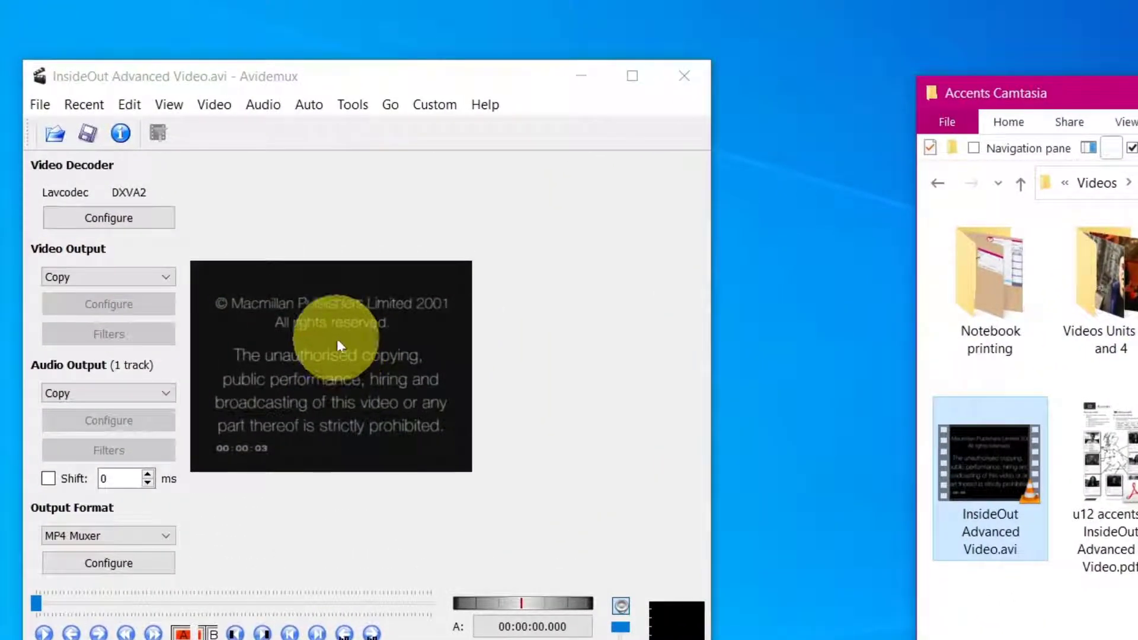
click(169, 104)
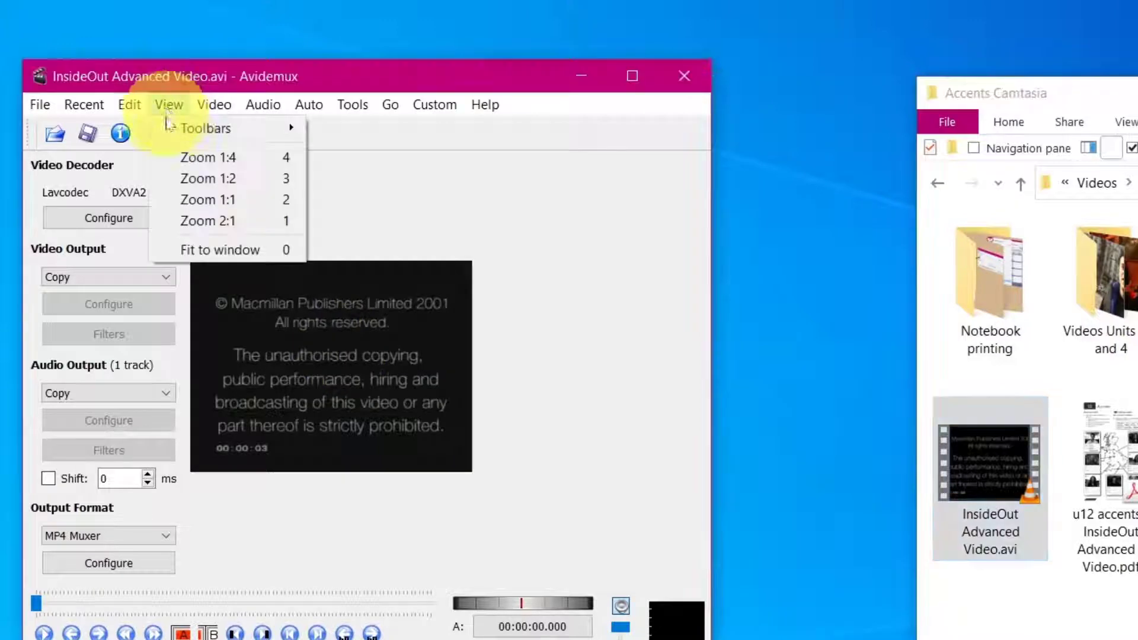
click(221, 250)
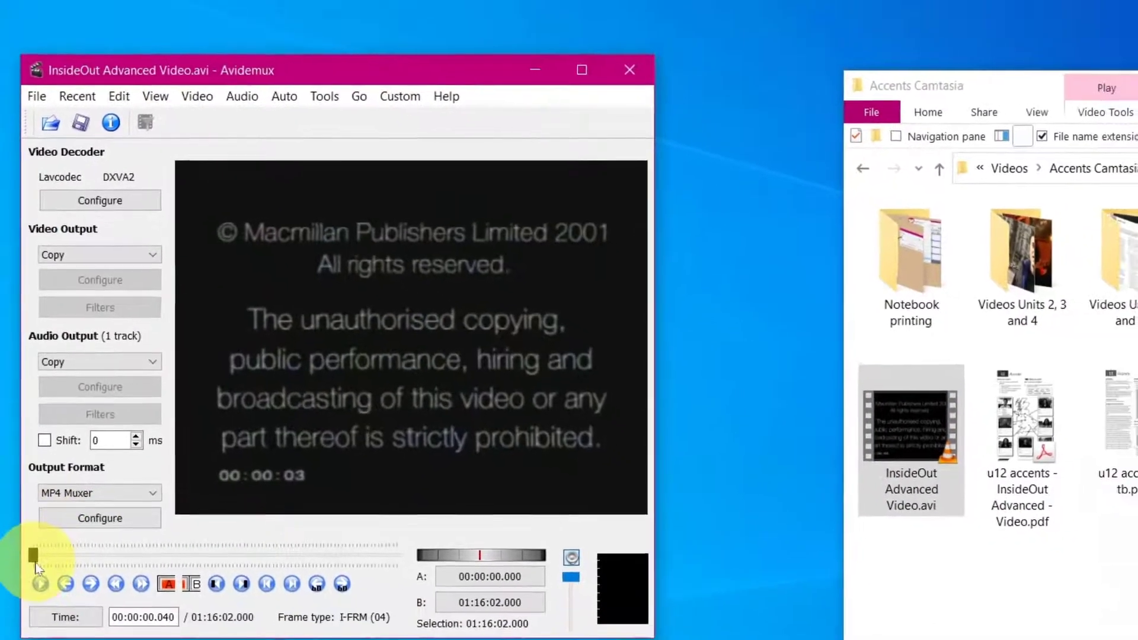
Step: Mark the section to extract from the video, with marker A at 01:00:02.840 and marker B at 01:09:14.920
drag(33, 554, 315, 549)
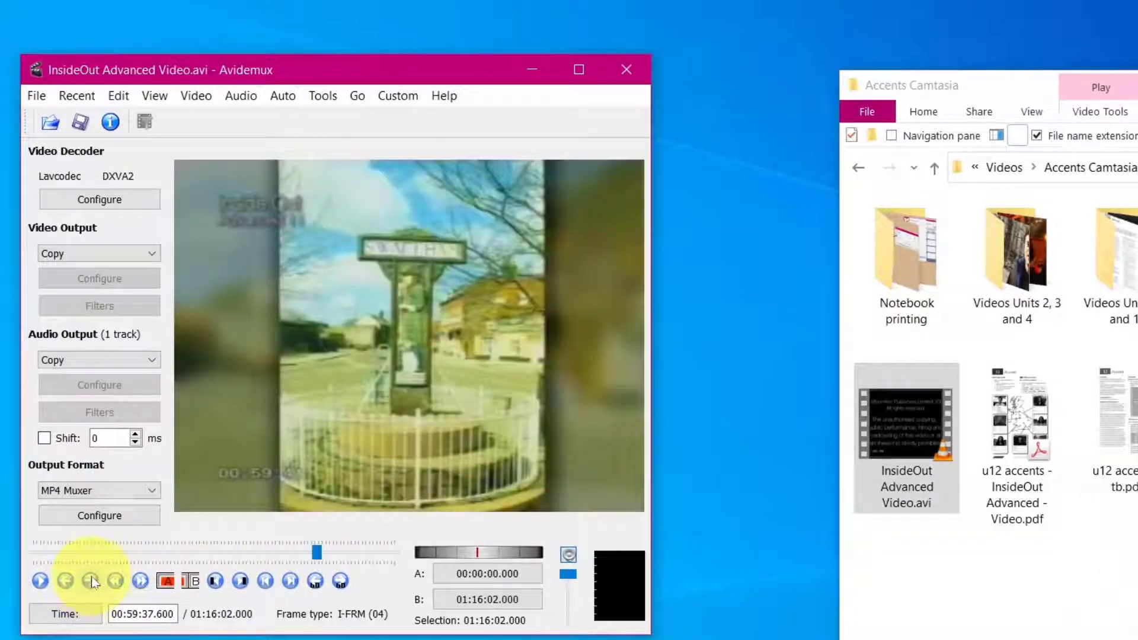
click(140, 582)
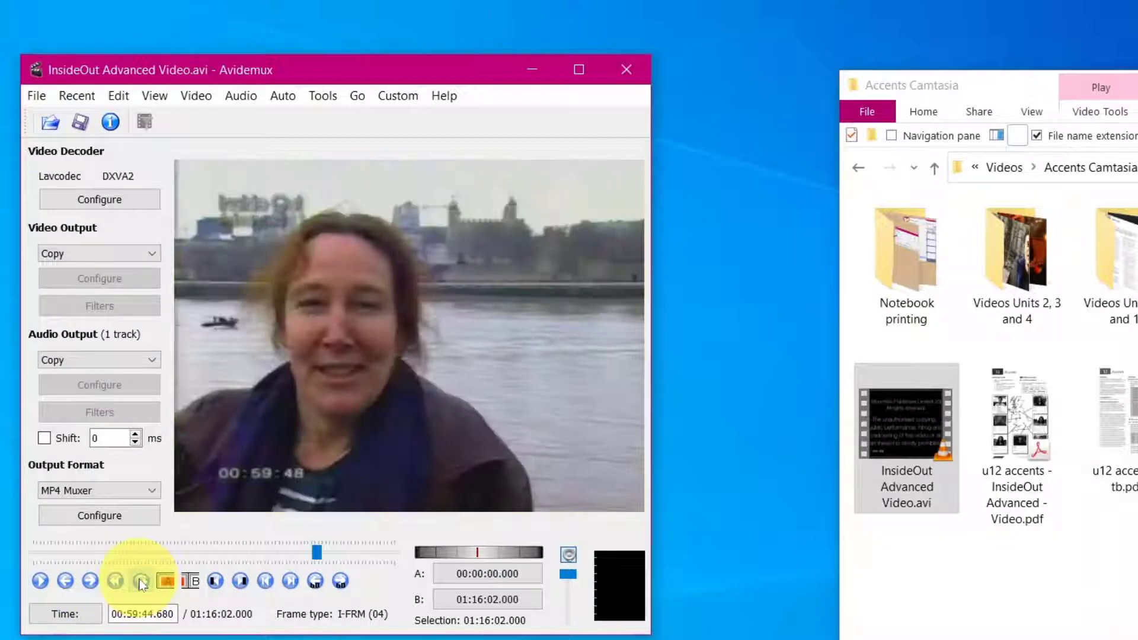
click(141, 582)
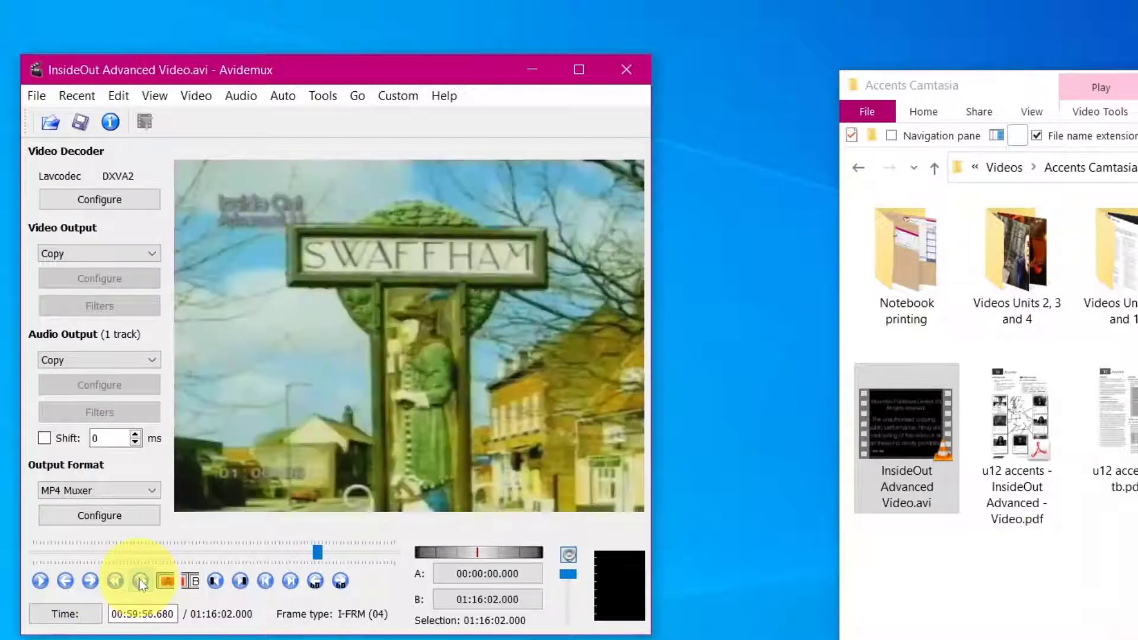
click(141, 583)
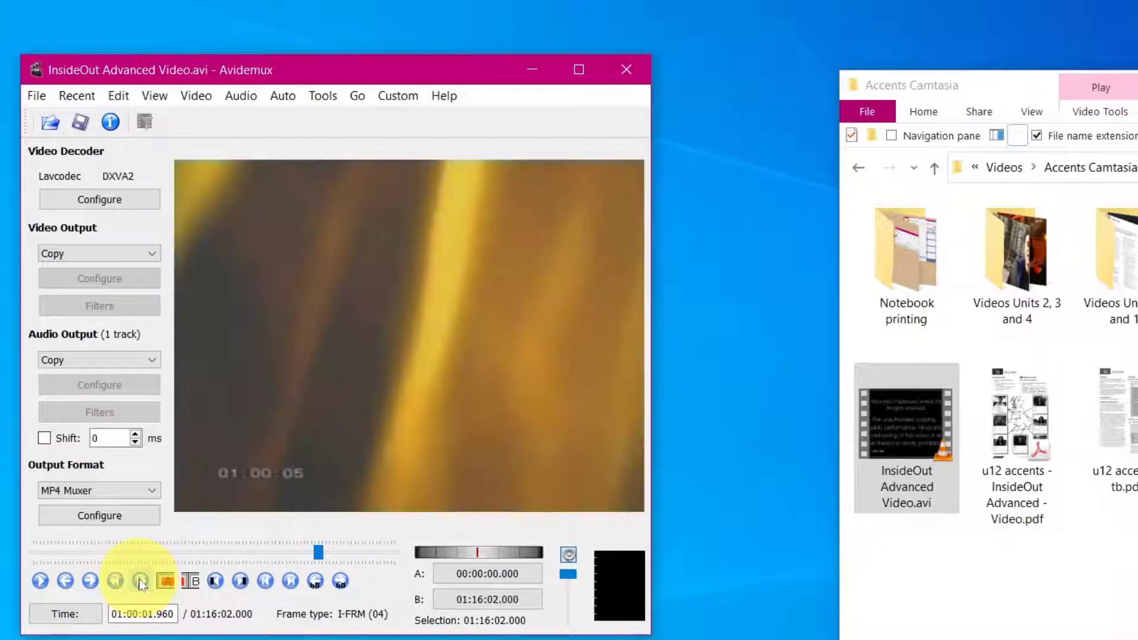
click(40, 582)
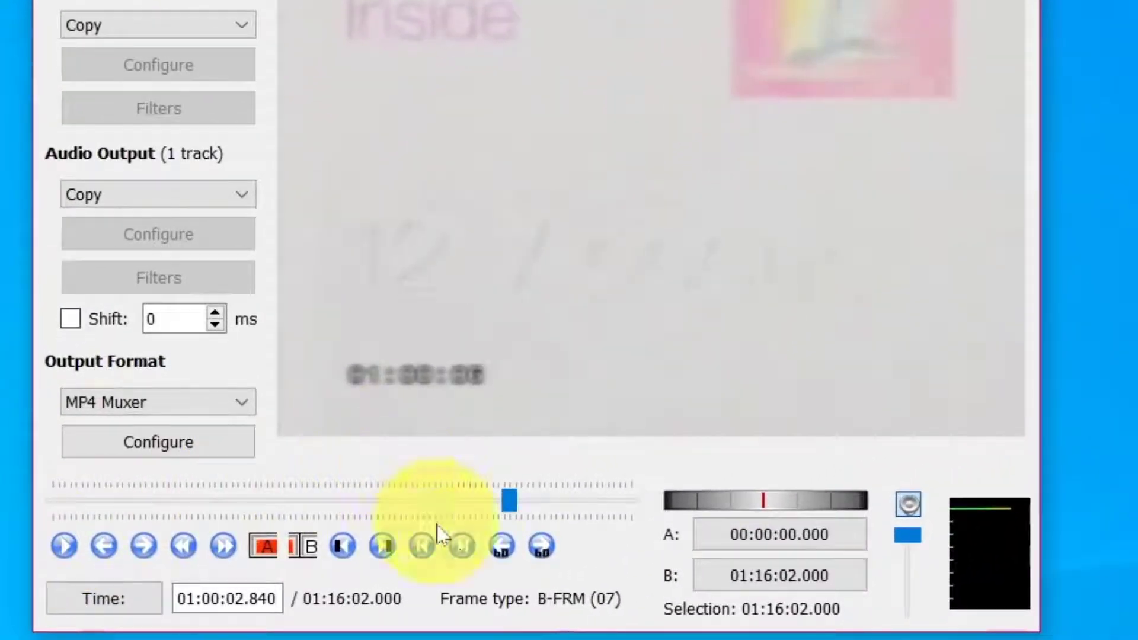
click(267, 547)
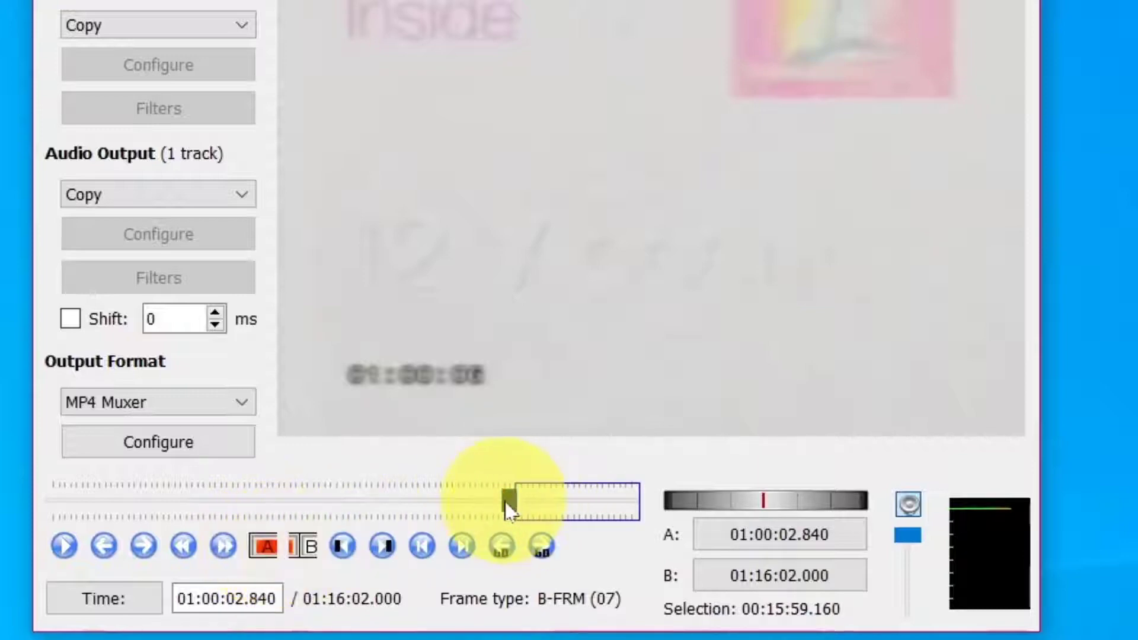
drag(509, 503, 582, 508)
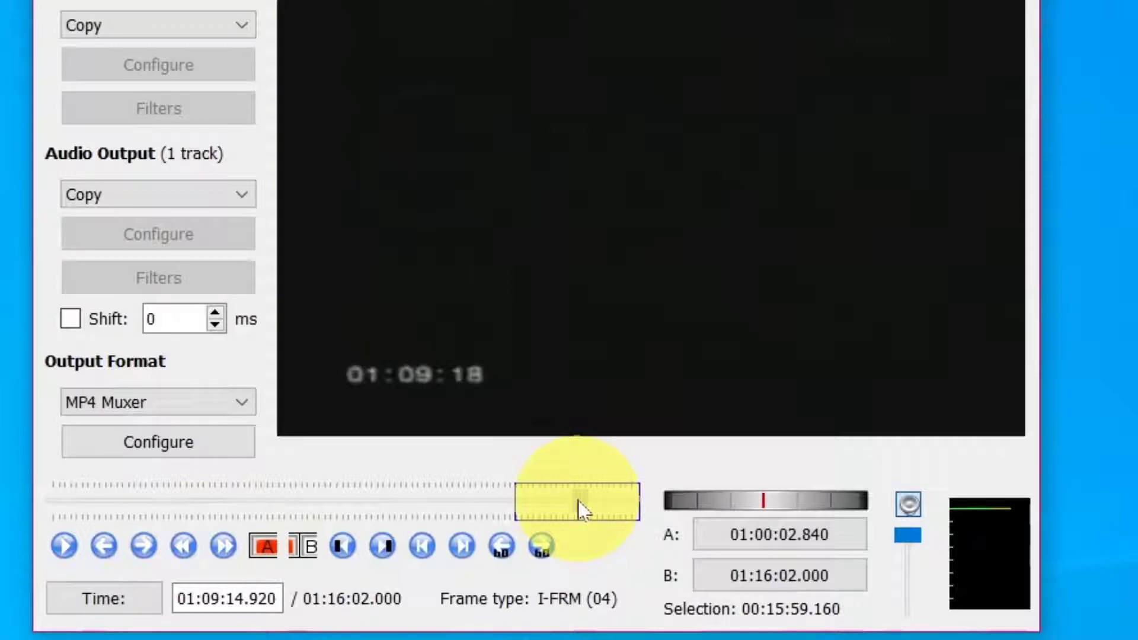
click(310, 548)
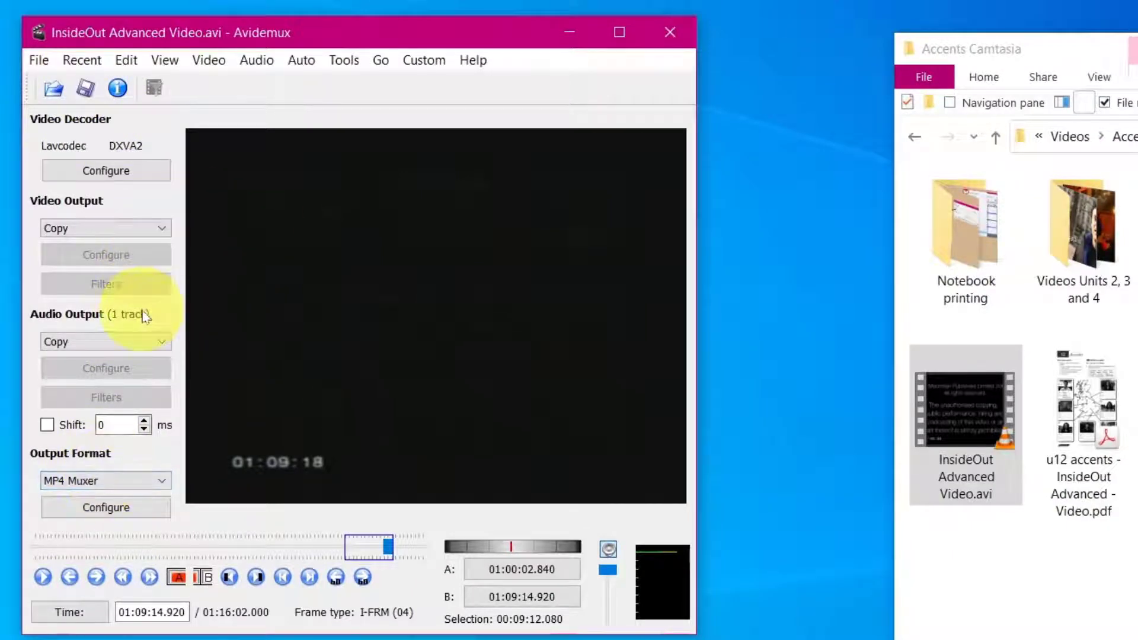
Step: Set the audio output to MP3 (lame) and the video output to Mpeg4 AVC (x264)
click(144, 346)
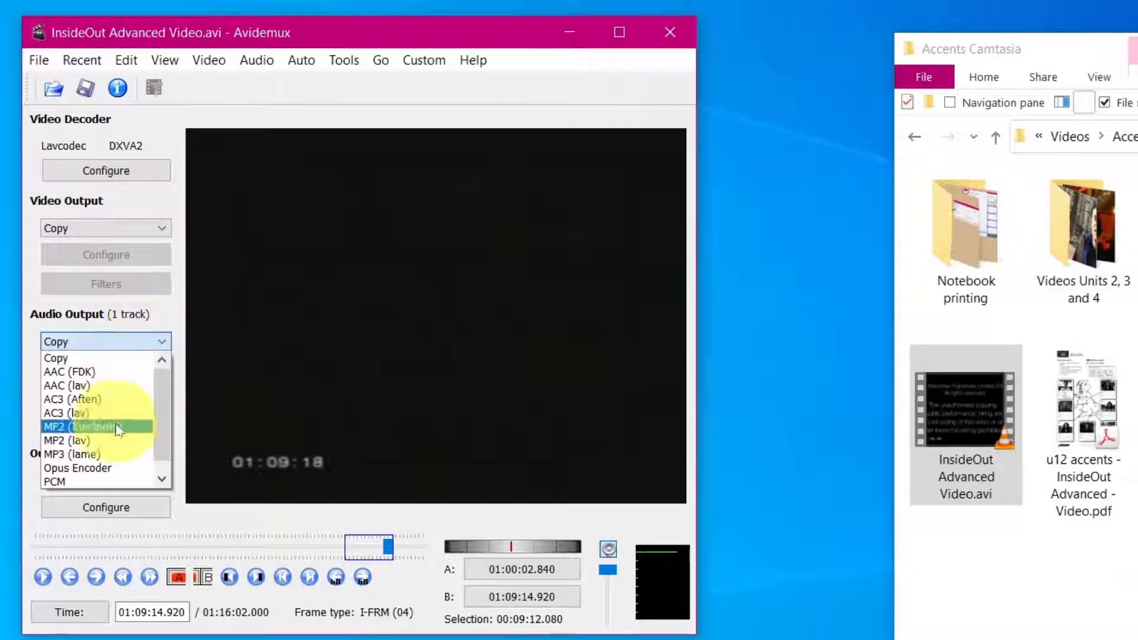
click(107, 454)
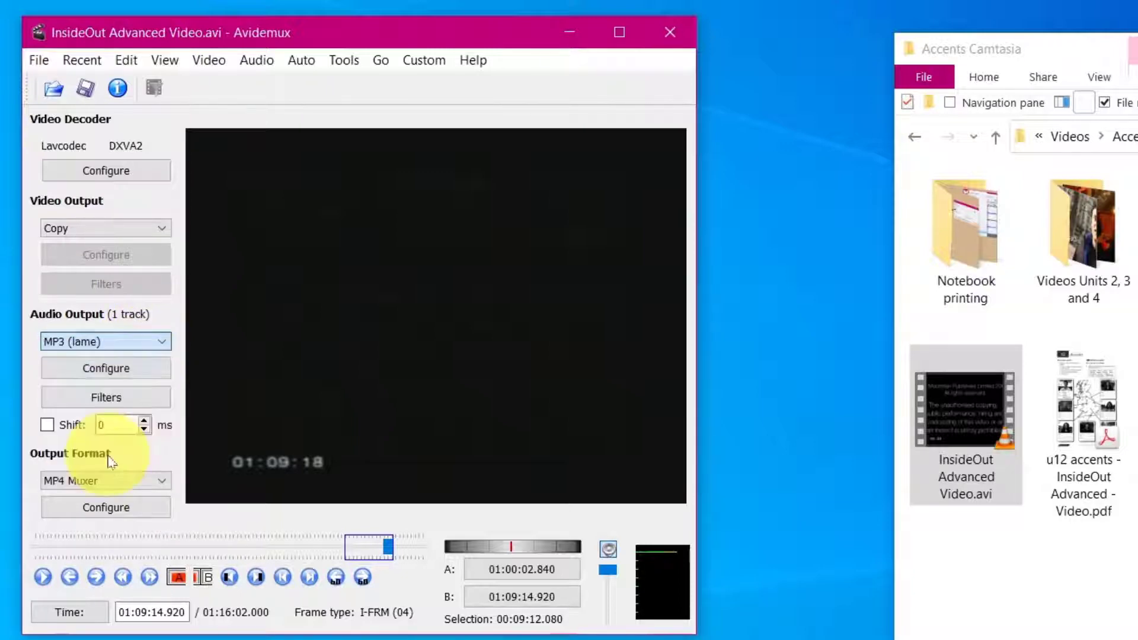
click(142, 232)
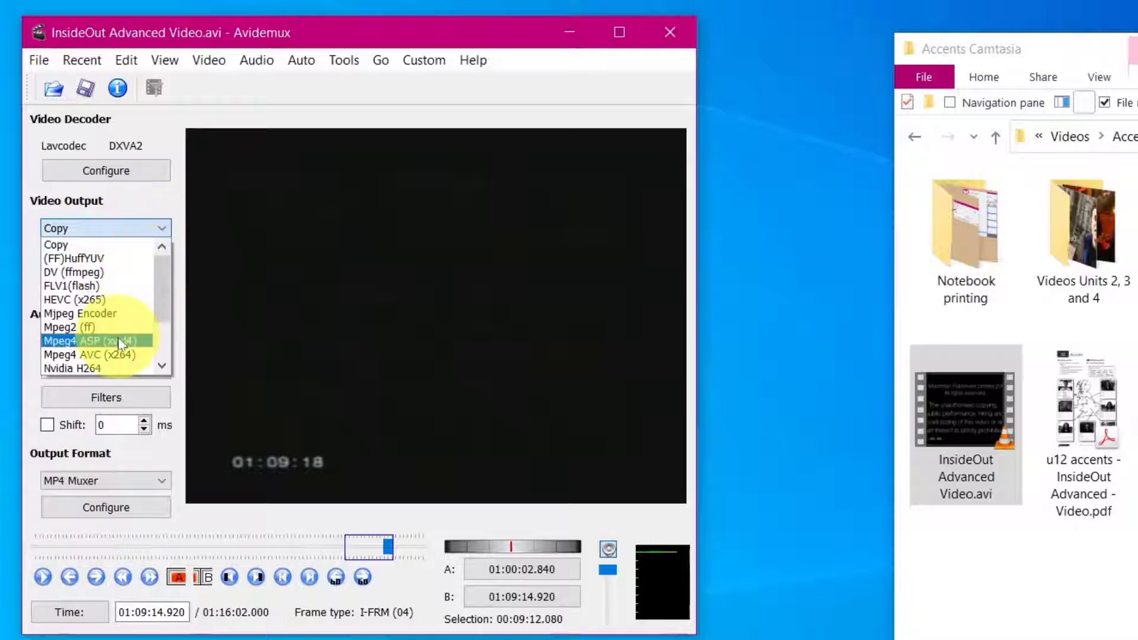
click(121, 356)
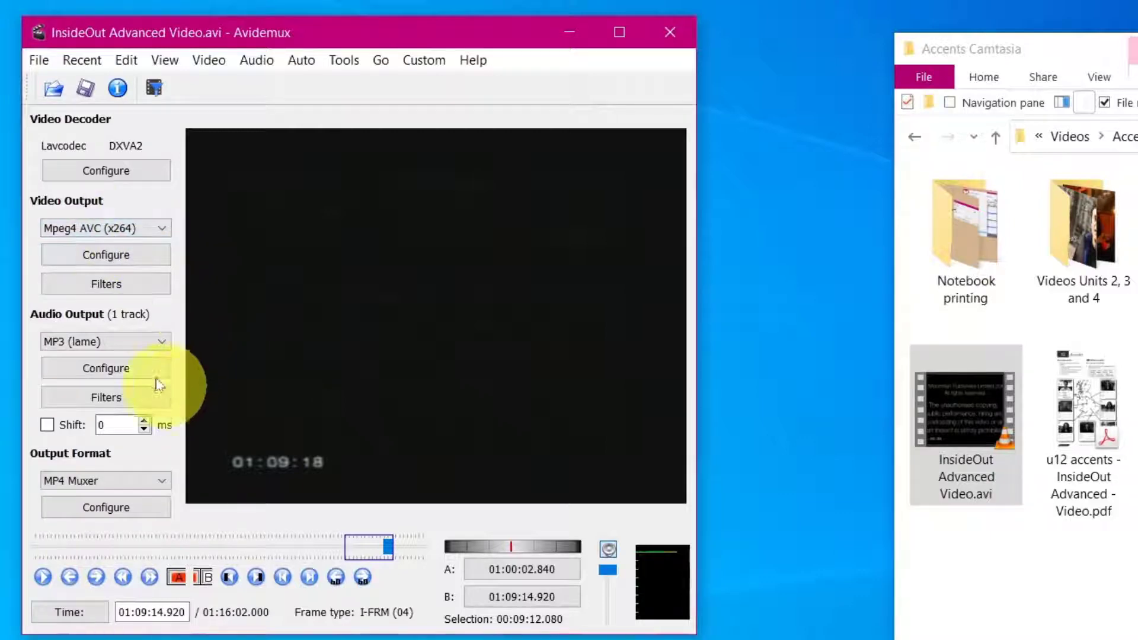
Step: Save the marked section as "accents InsideOut Advanced Video.mp4" in the Accents Final Edit folder
click(86, 90)
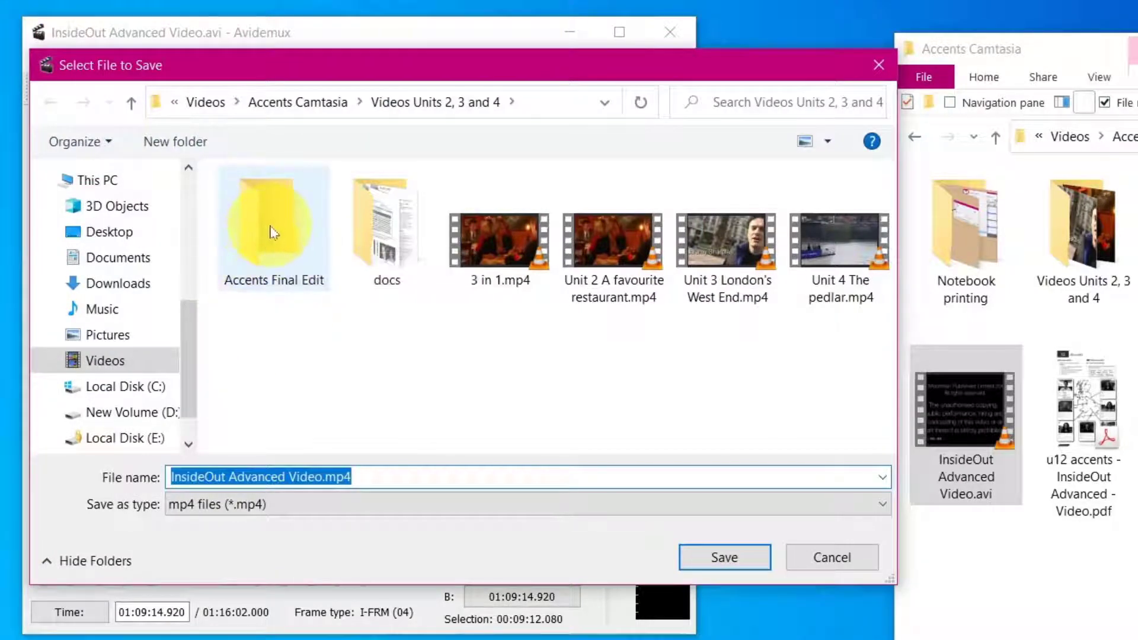
double_click(275, 232)
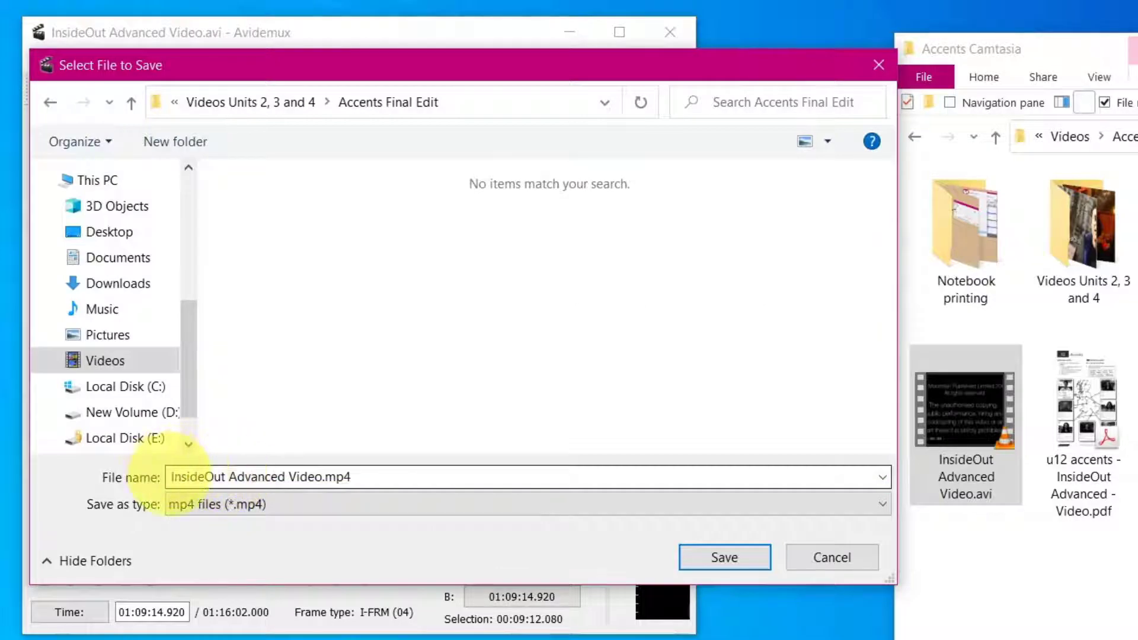
click(195, 474)
click(170, 476)
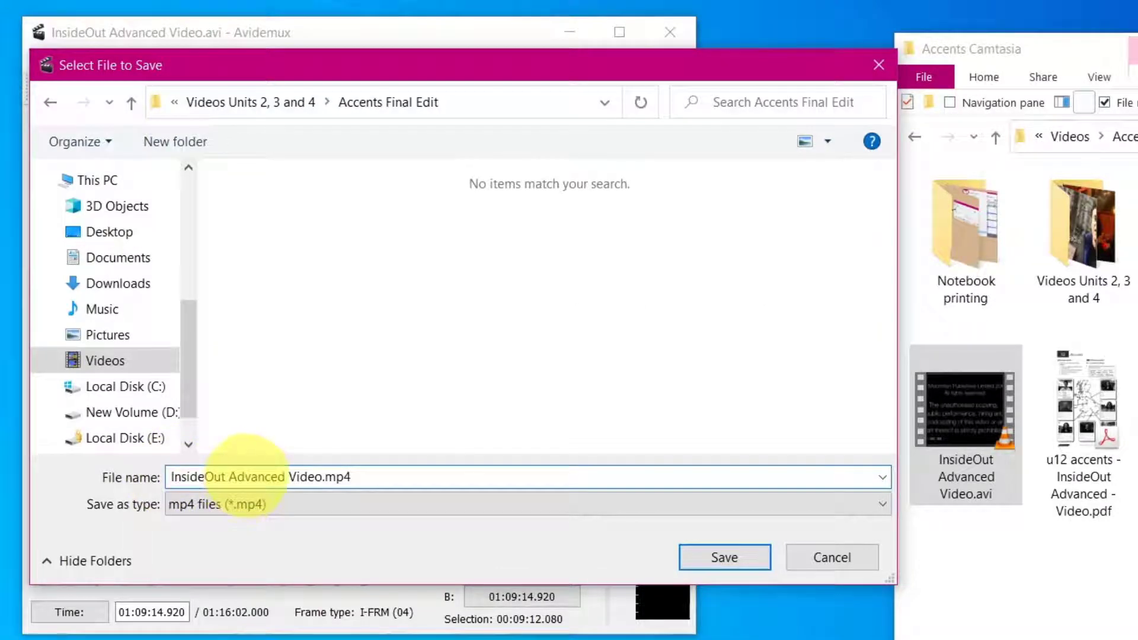
text(acce)
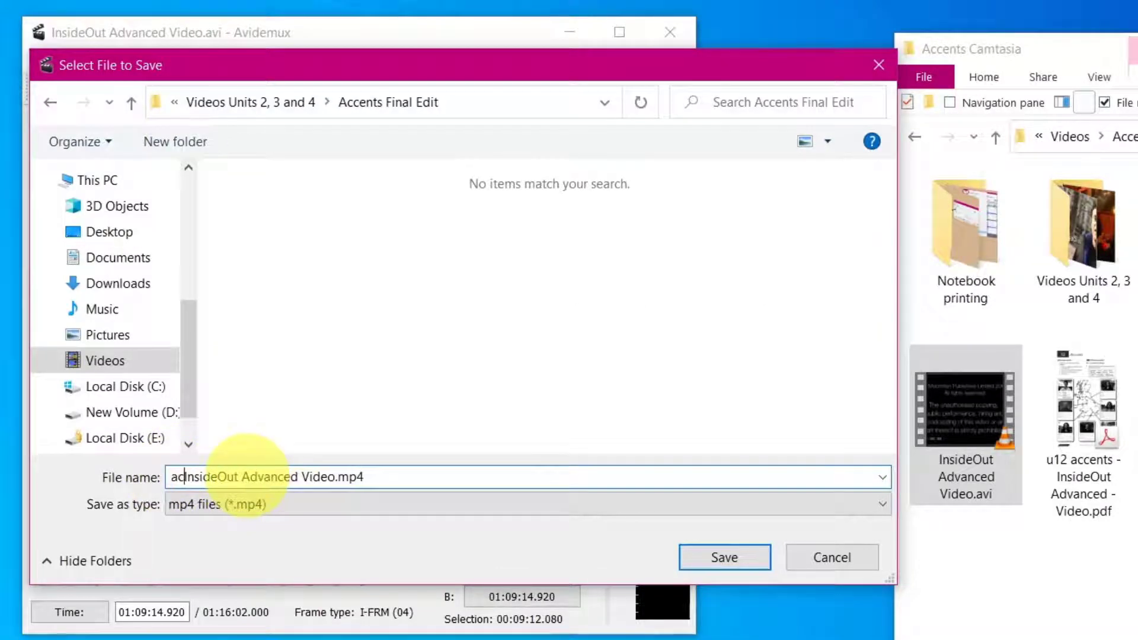
text(nts)
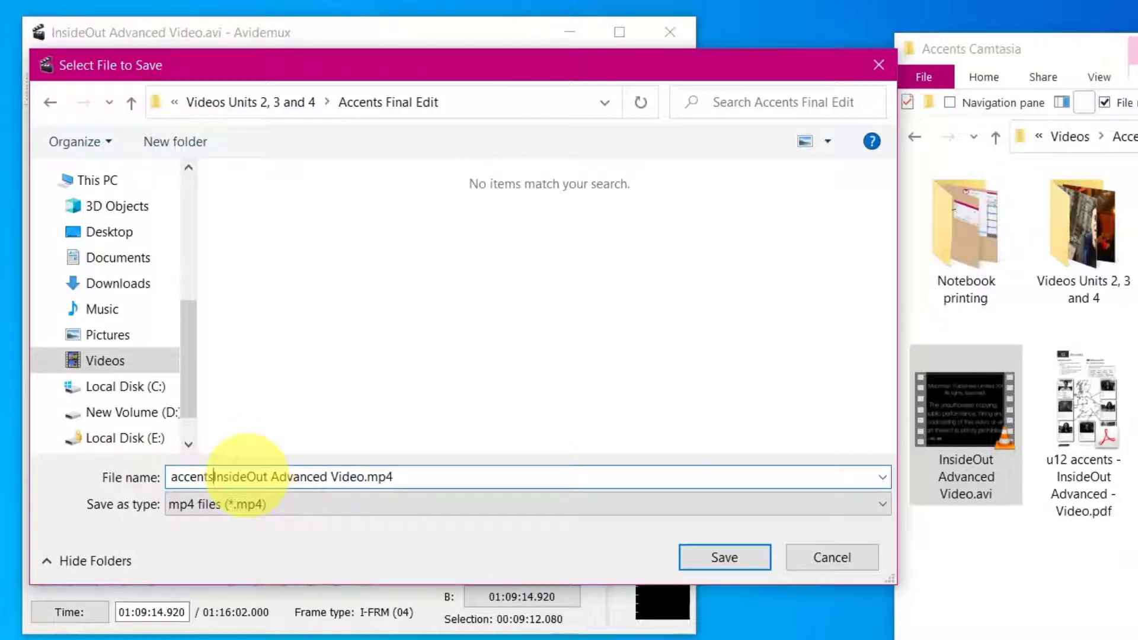
click(734, 548)
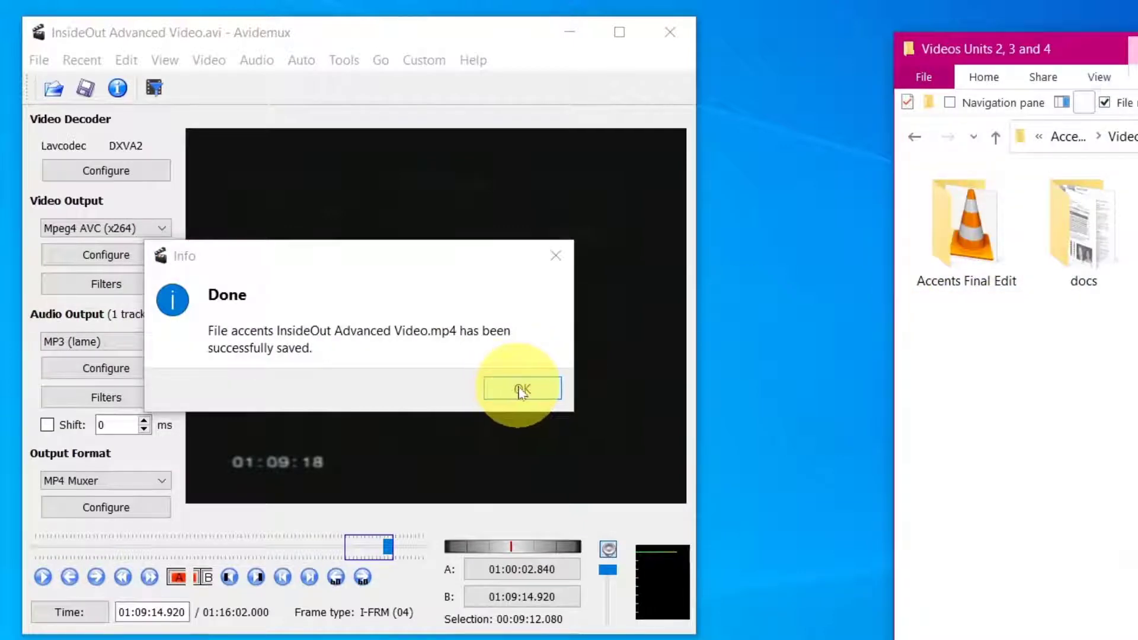
click(521, 390)
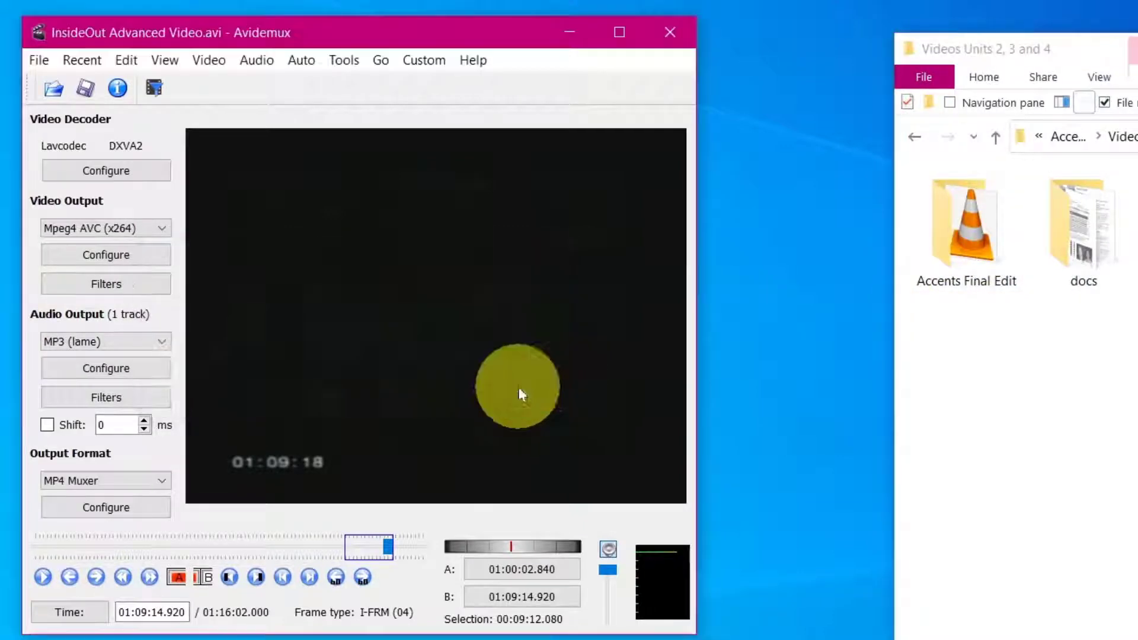
Step: Close the source video, load "accents InsideOut Advanced Video.mp4" from the Accents Final Edit folder into Avidemux and fit its preview to the window
double_click(956, 224)
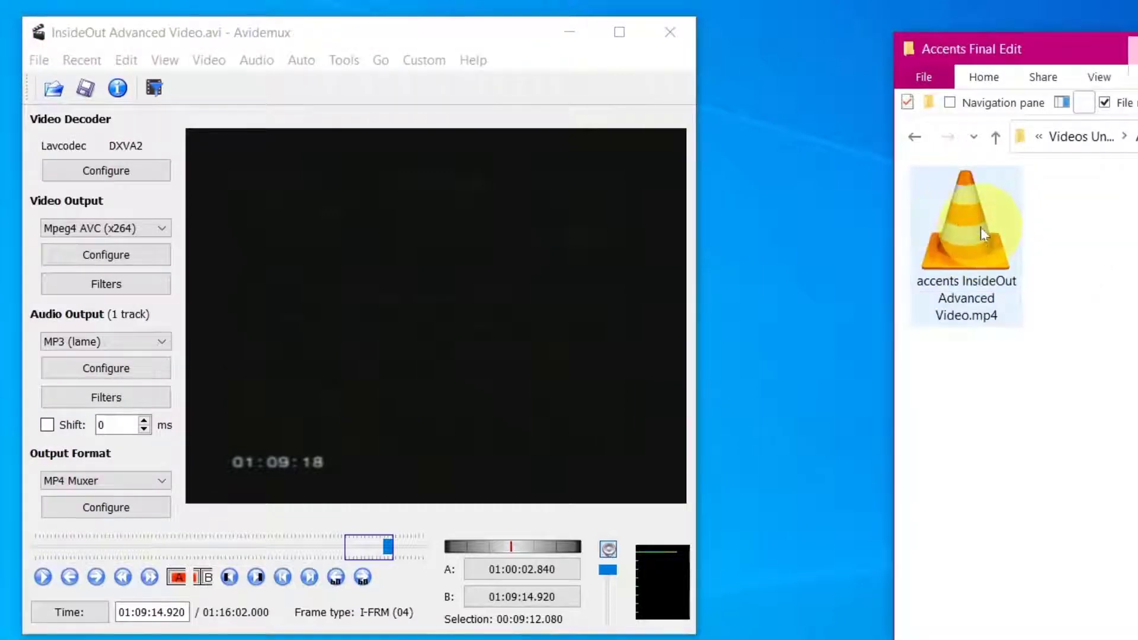
mouse_move(981, 236)
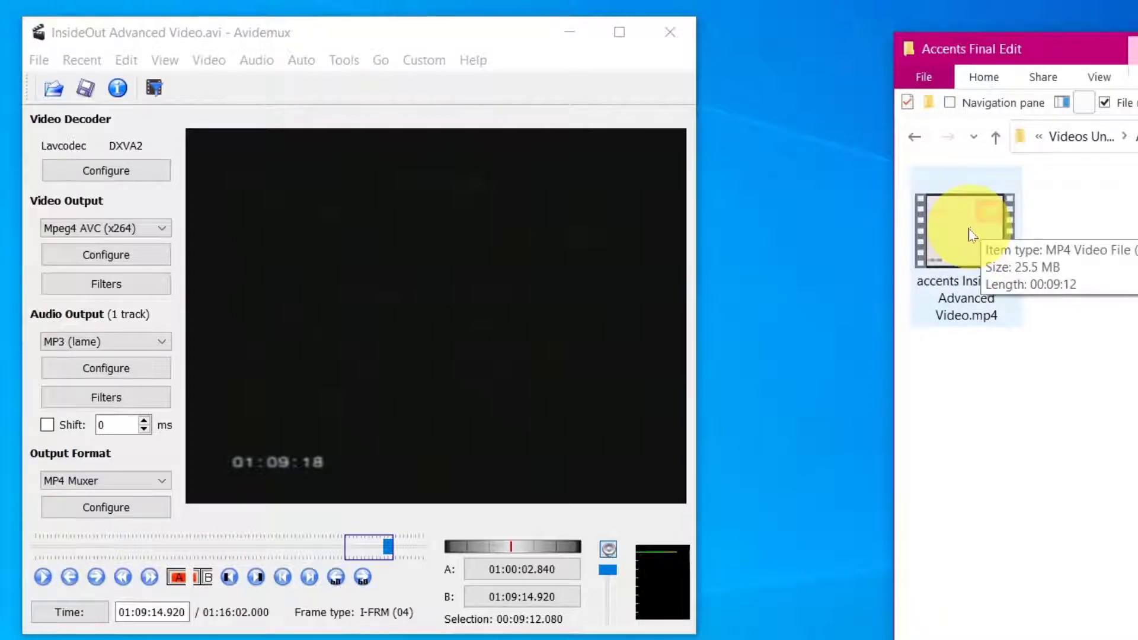
click(38, 60)
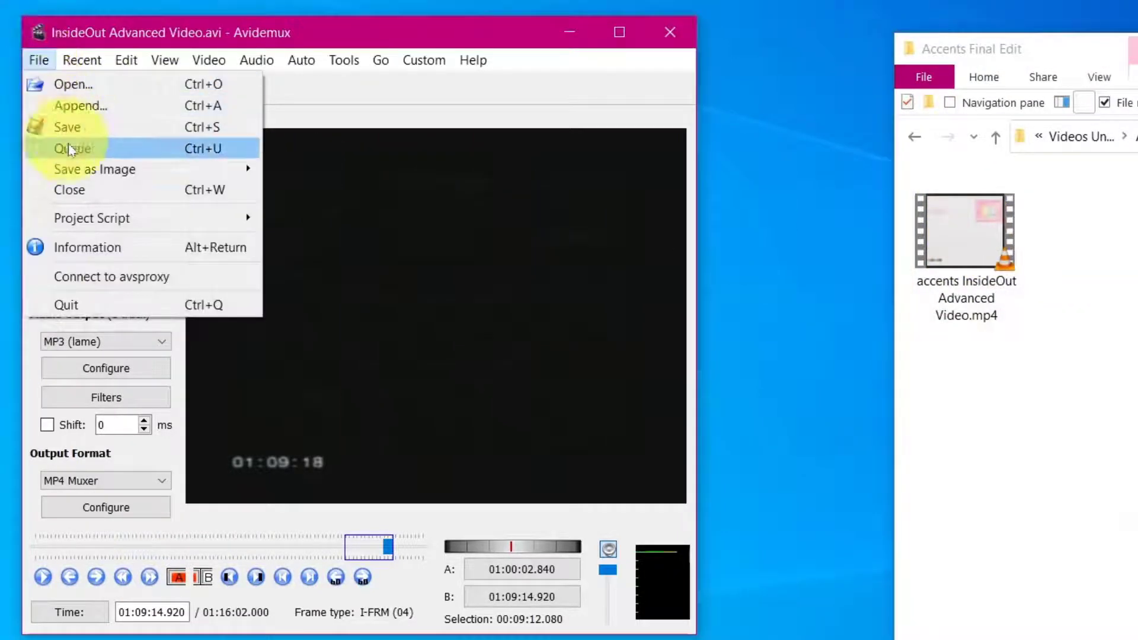
click(70, 189)
click(1123, 395)
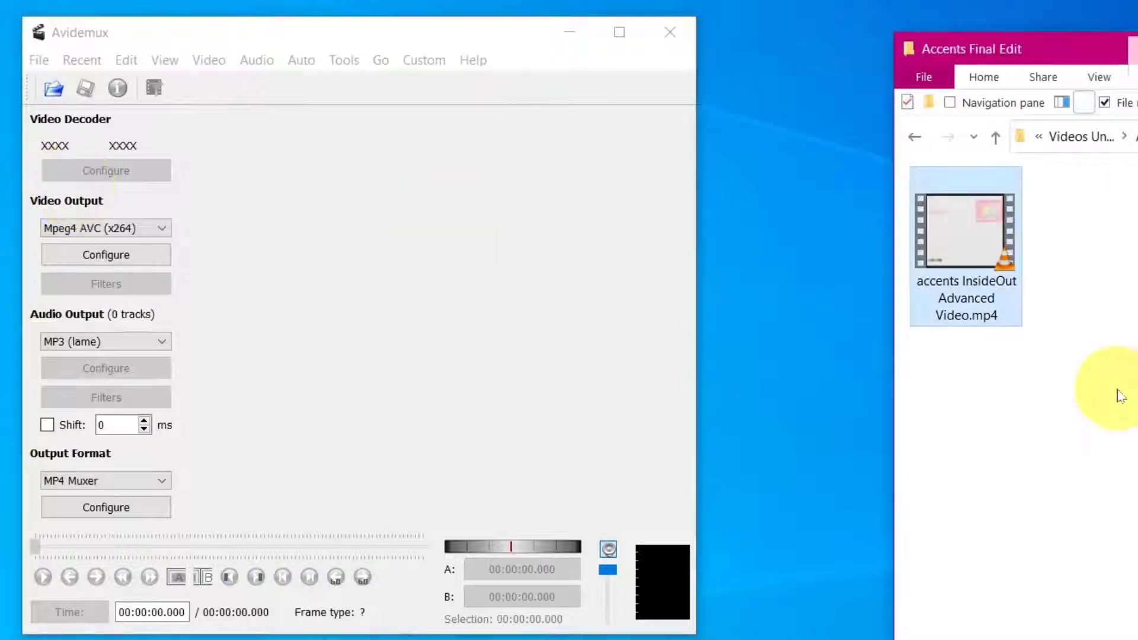
drag(960, 236, 476, 318)
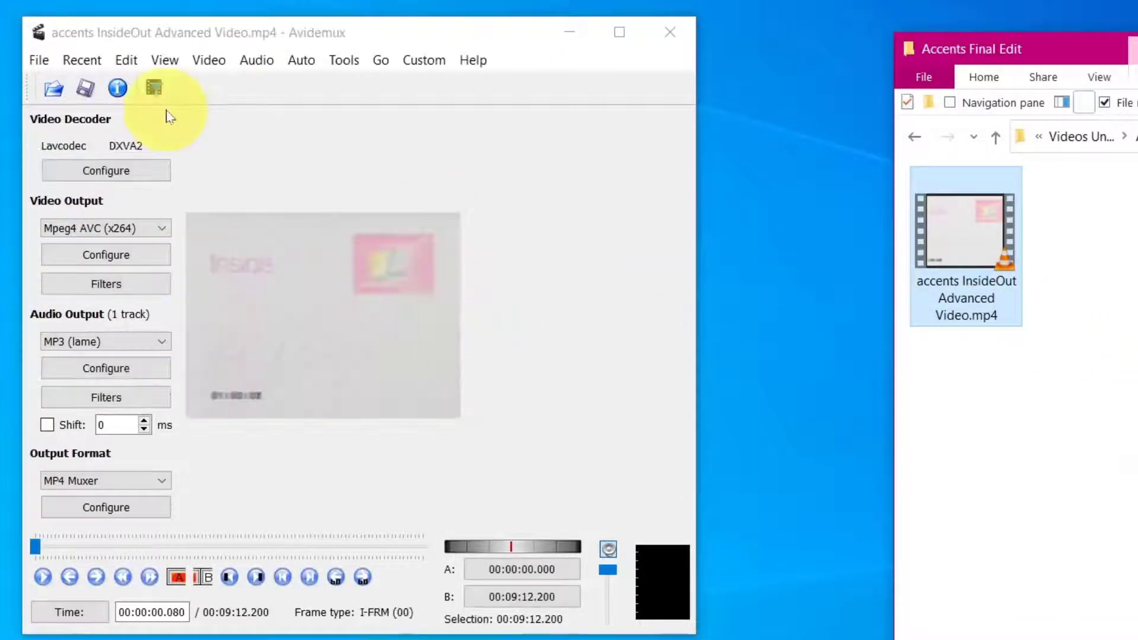
click(161, 60)
click(223, 201)
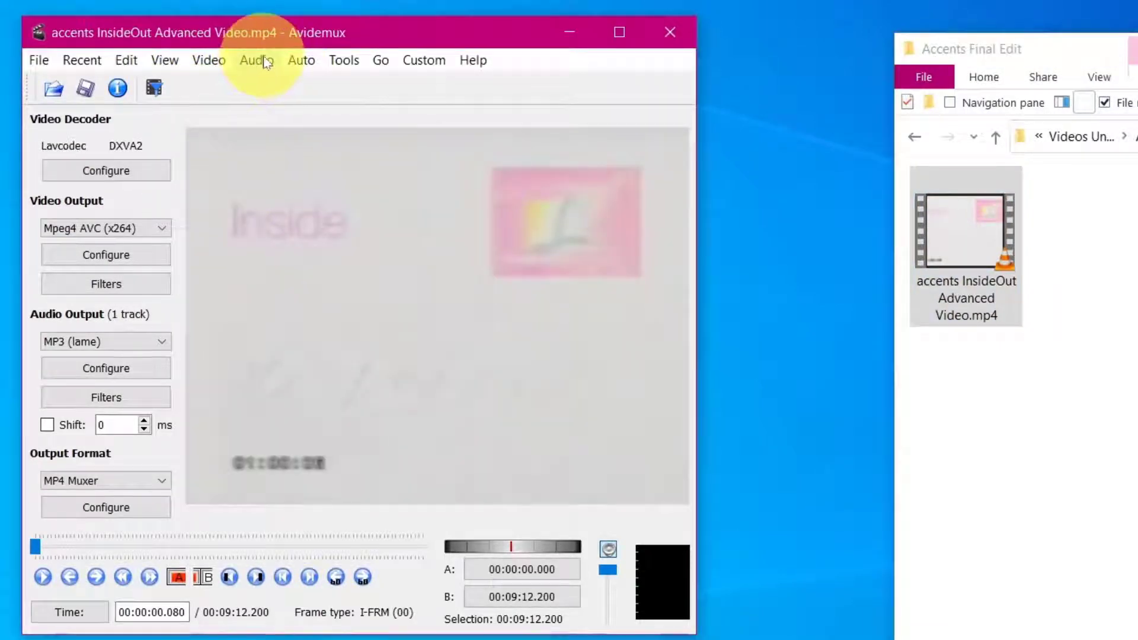
Step: Save the video's audio as "accents InsideOut Advanced Video.mp3" in the Accents Final Edit folder
click(265, 64)
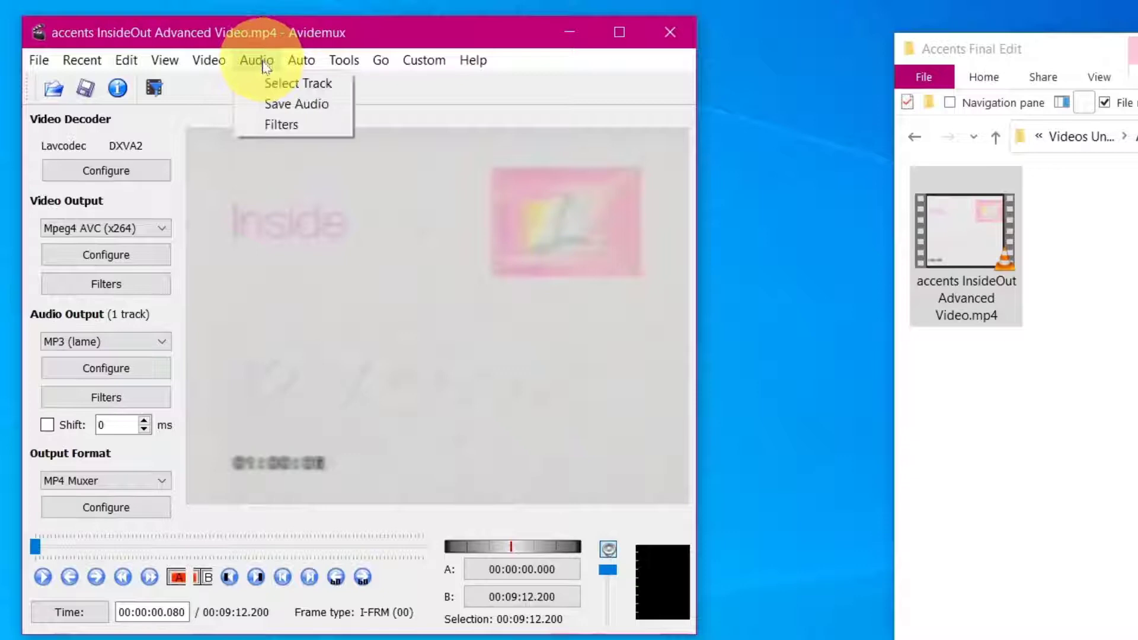
click(288, 106)
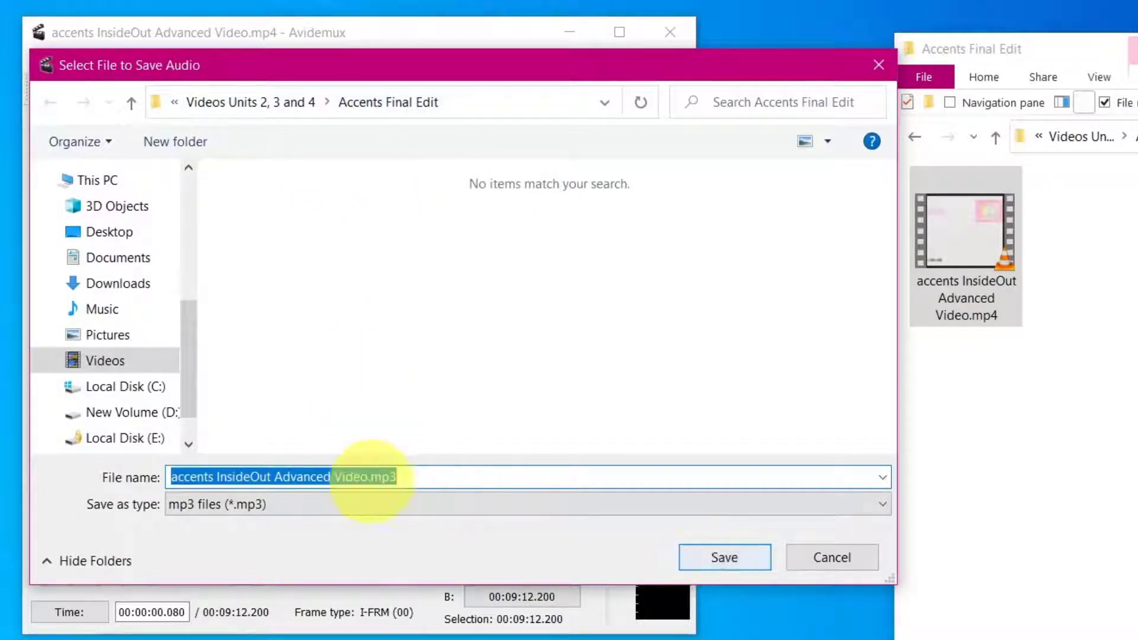
click(712, 558)
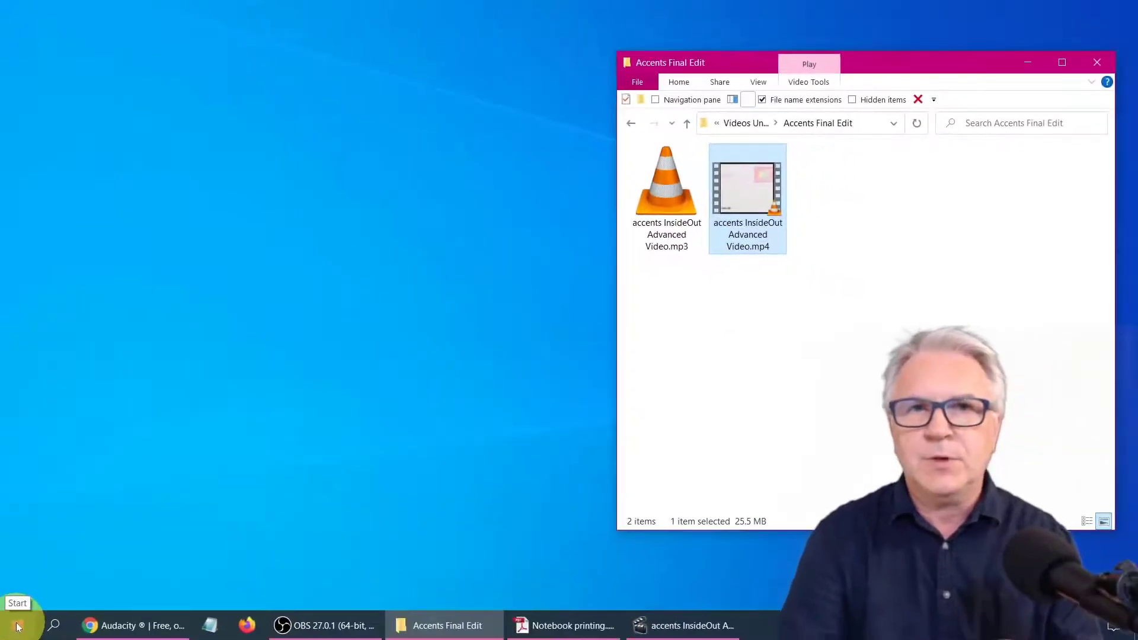
Step: Launch Audacity and import "accents InsideOut Advanced Video.mp3" from the Accents Final Edit folder
click(17, 627)
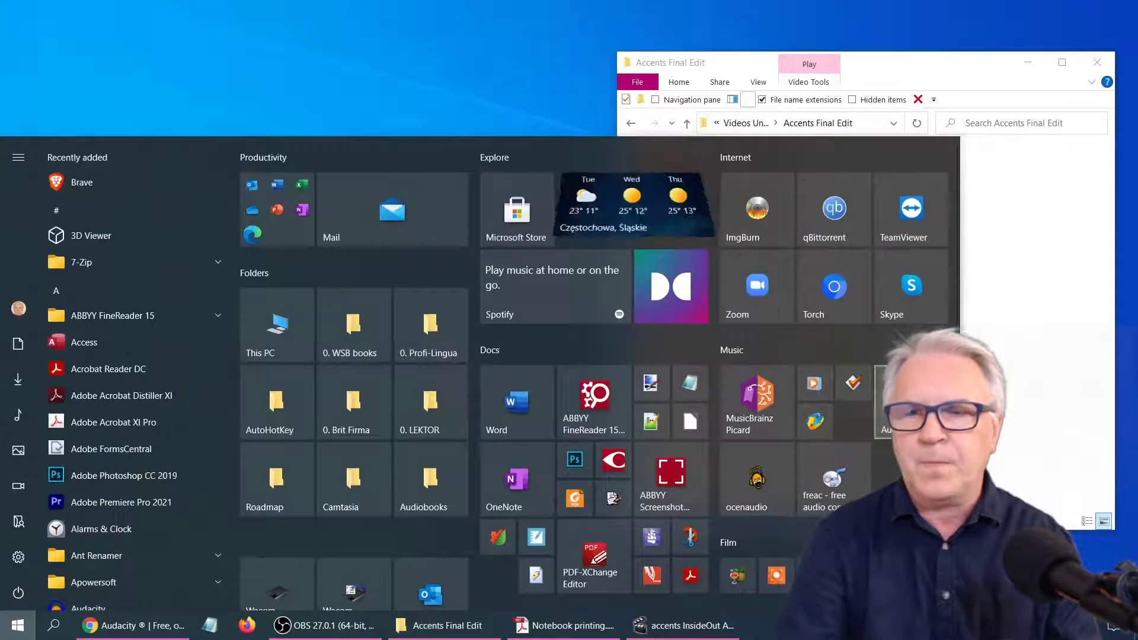
click(907, 404)
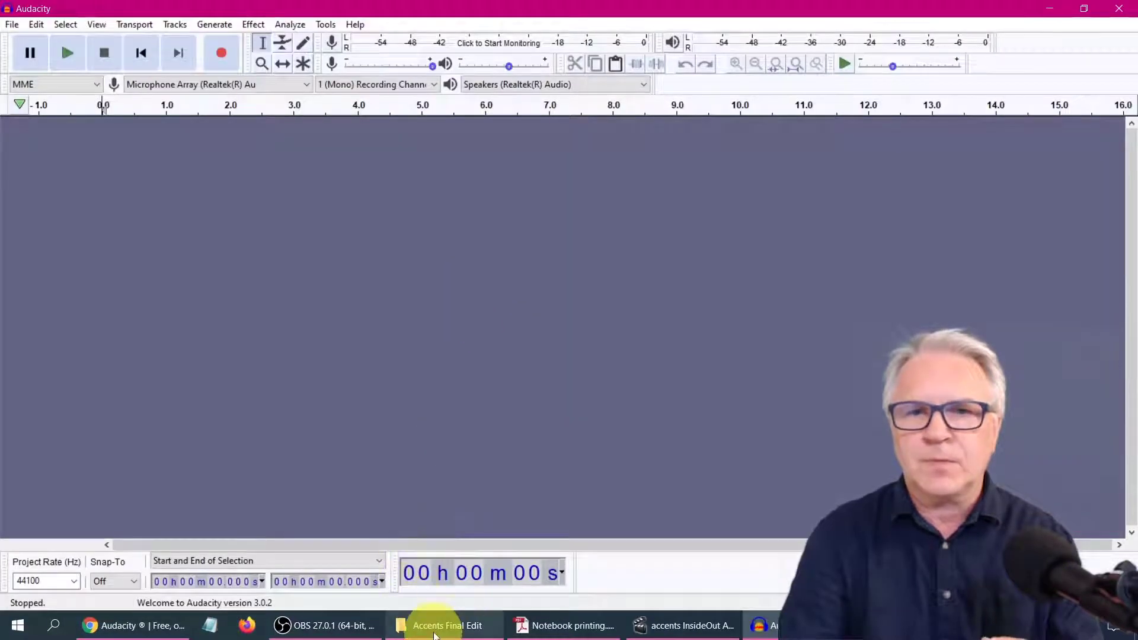
click(434, 633)
click(676, 197)
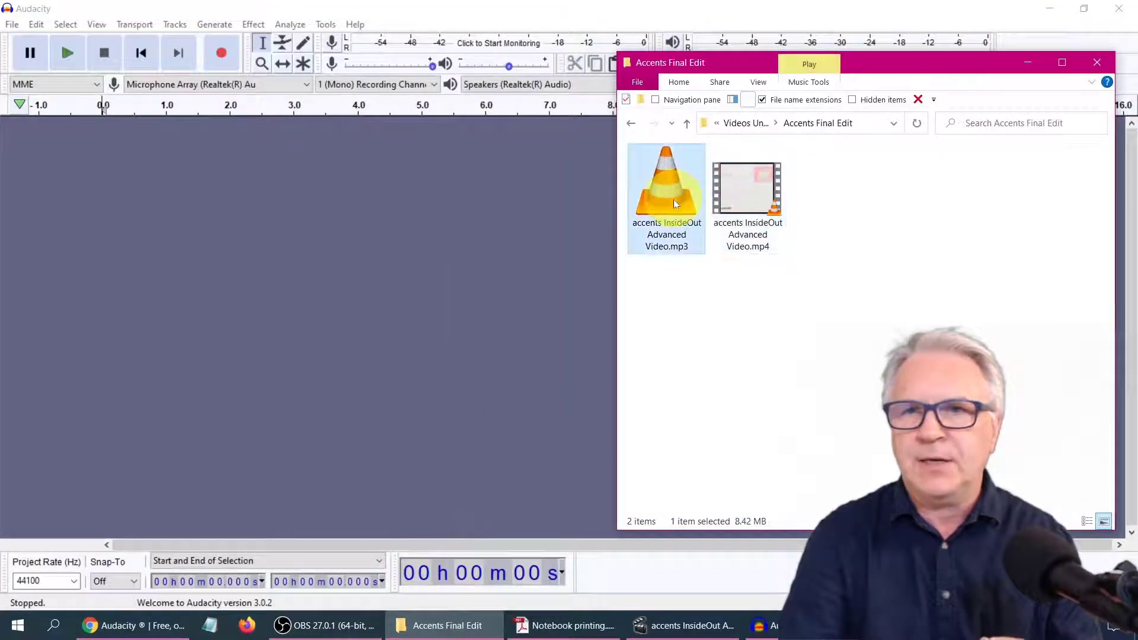
drag(672, 196, 473, 252)
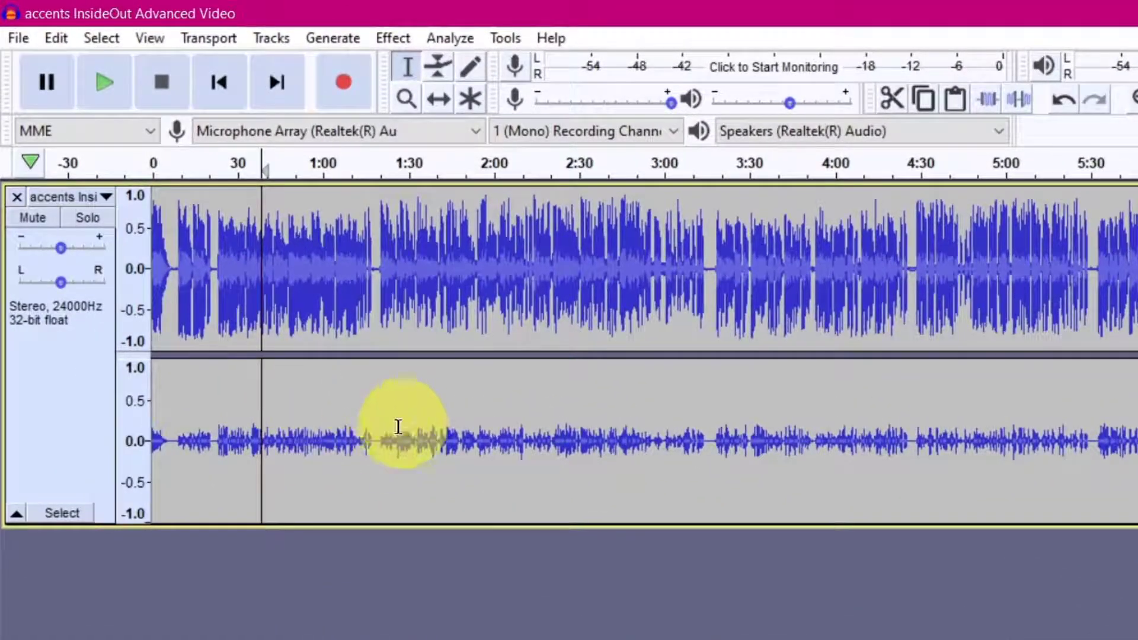
Step: Play the stereo track while panning it 100% right and back to centre to compare its channels, and stop playback
click(104, 84)
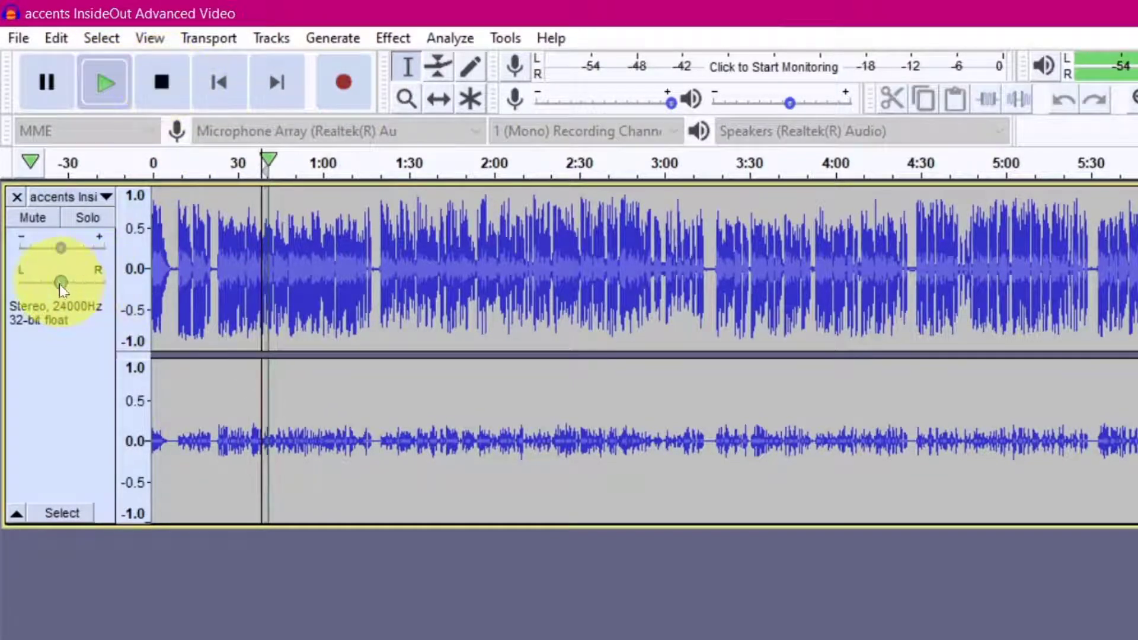
drag(60, 283, 113, 285)
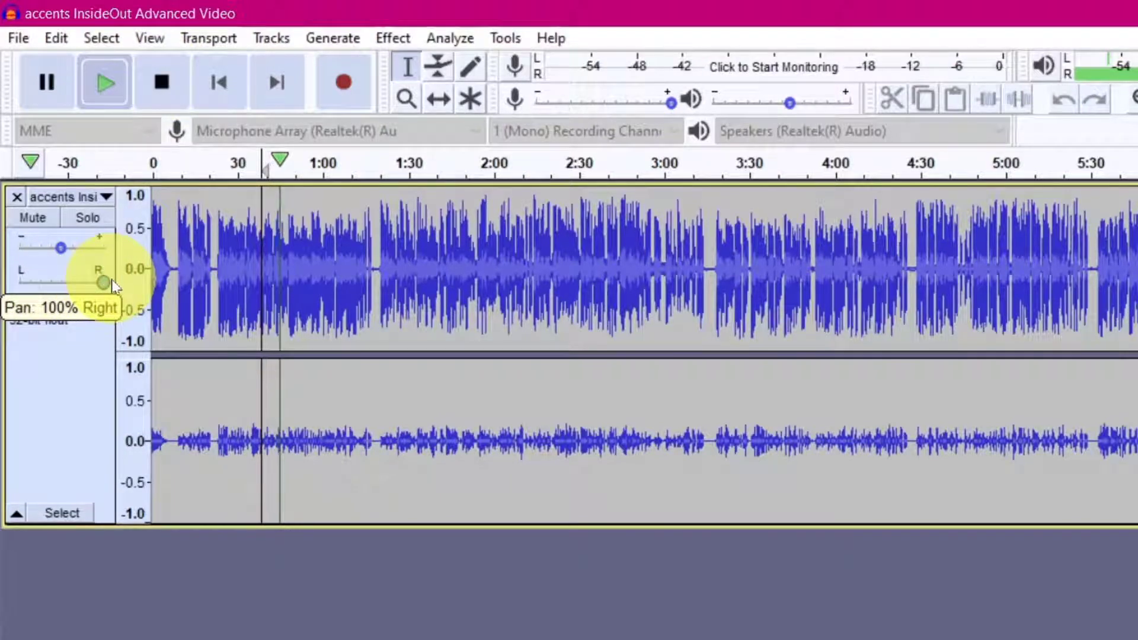
drag(113, 285, 61, 264)
click(148, 104)
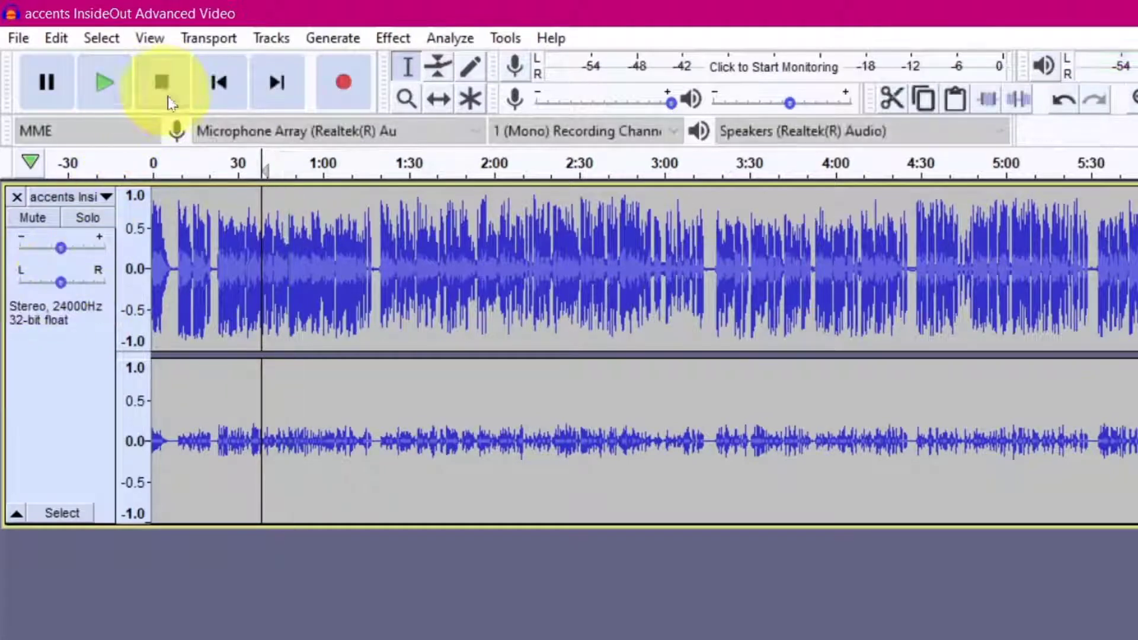
Step: Split the stereo track to mono and delete the lower, quieter track
click(106, 198)
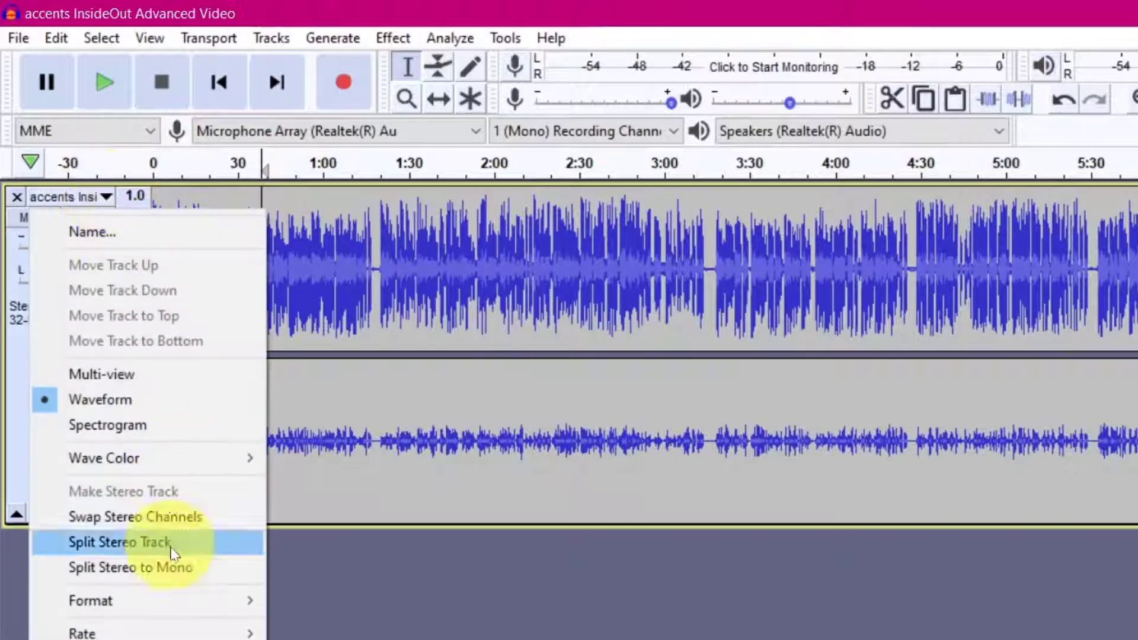
click(147, 568)
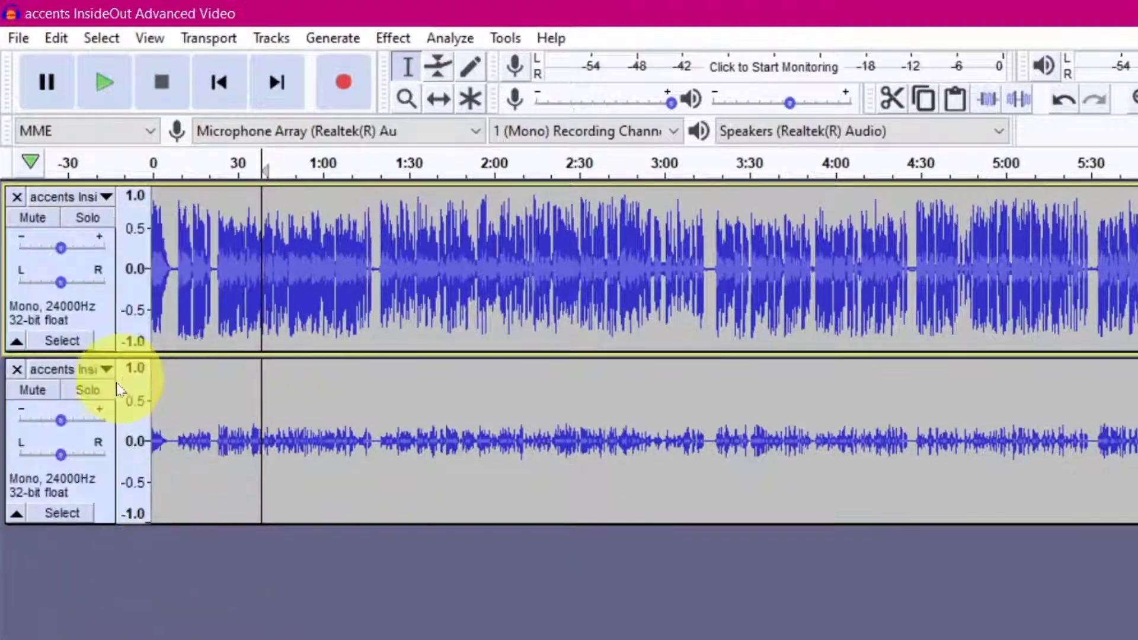
click(16, 372)
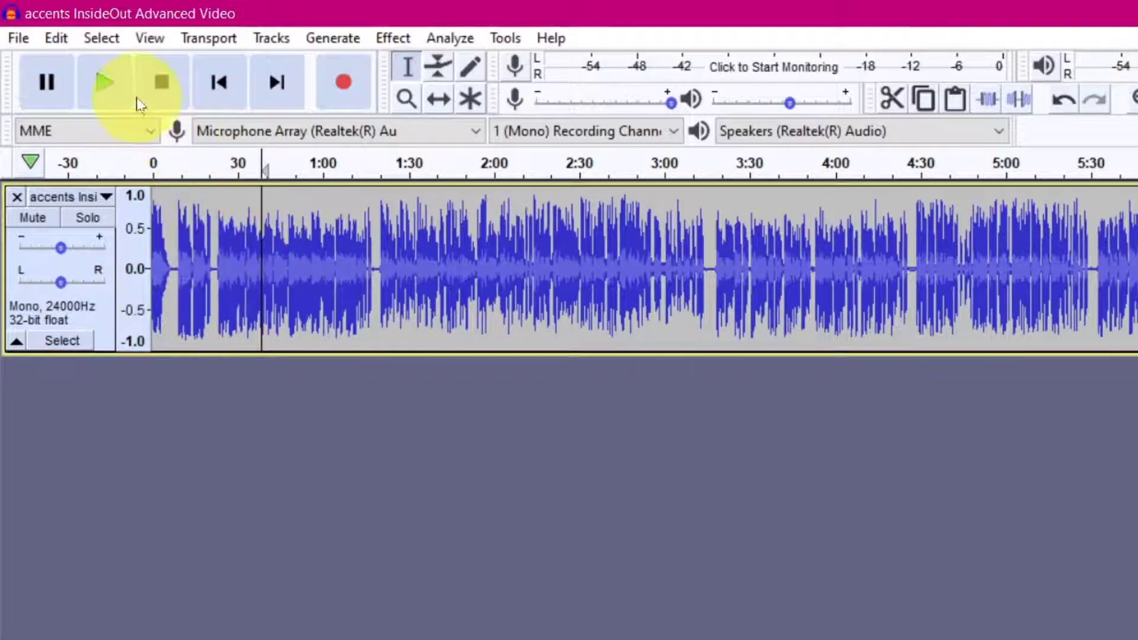
Step: Listen to the remaining mono track from about 0:38 and from about 3:20, stopping playback each time
click(102, 81)
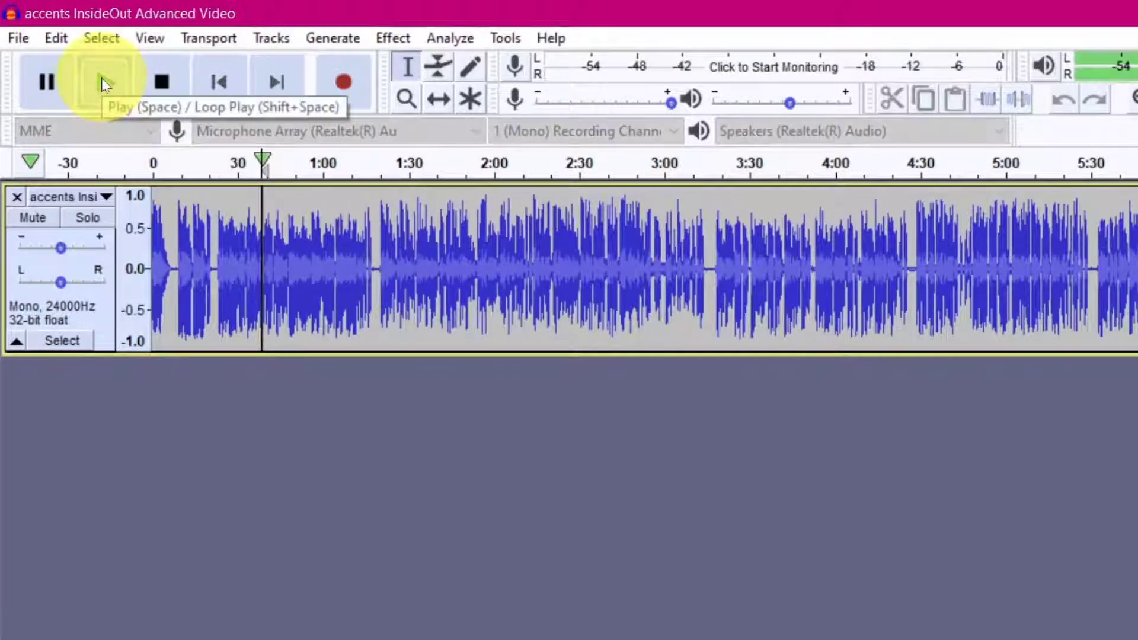
click(169, 88)
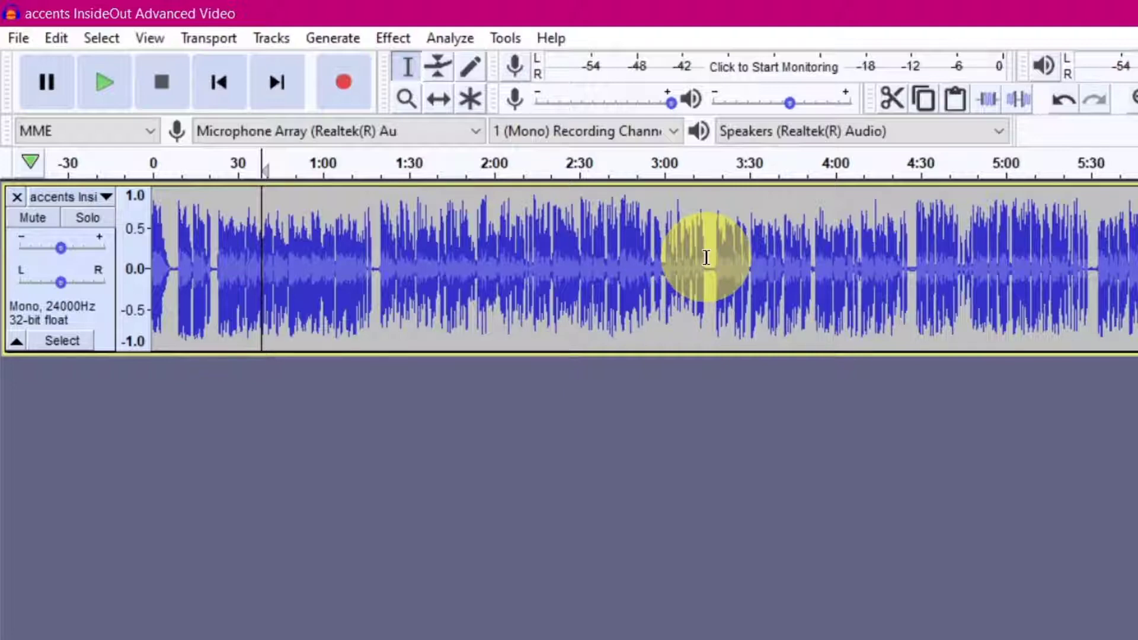
click(723, 243)
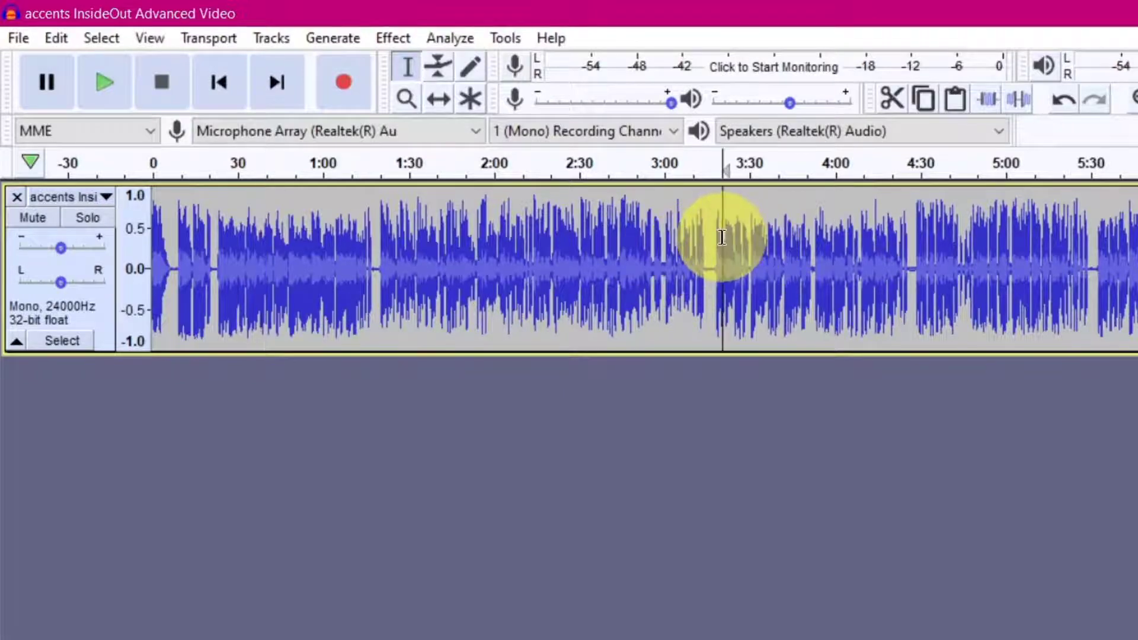
click(107, 84)
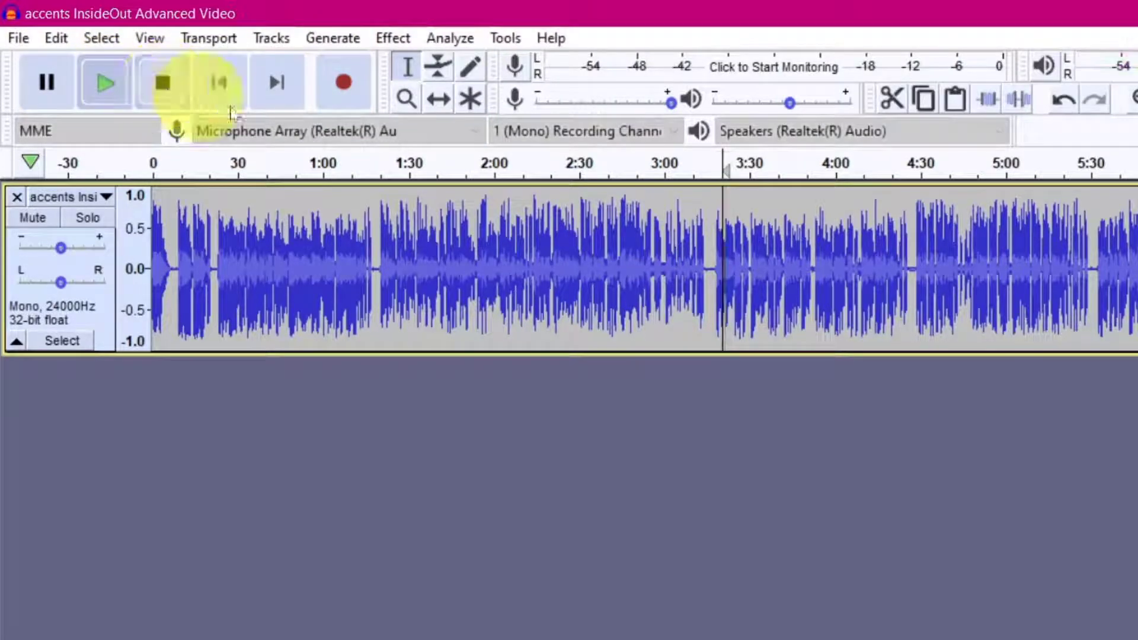
key(space)
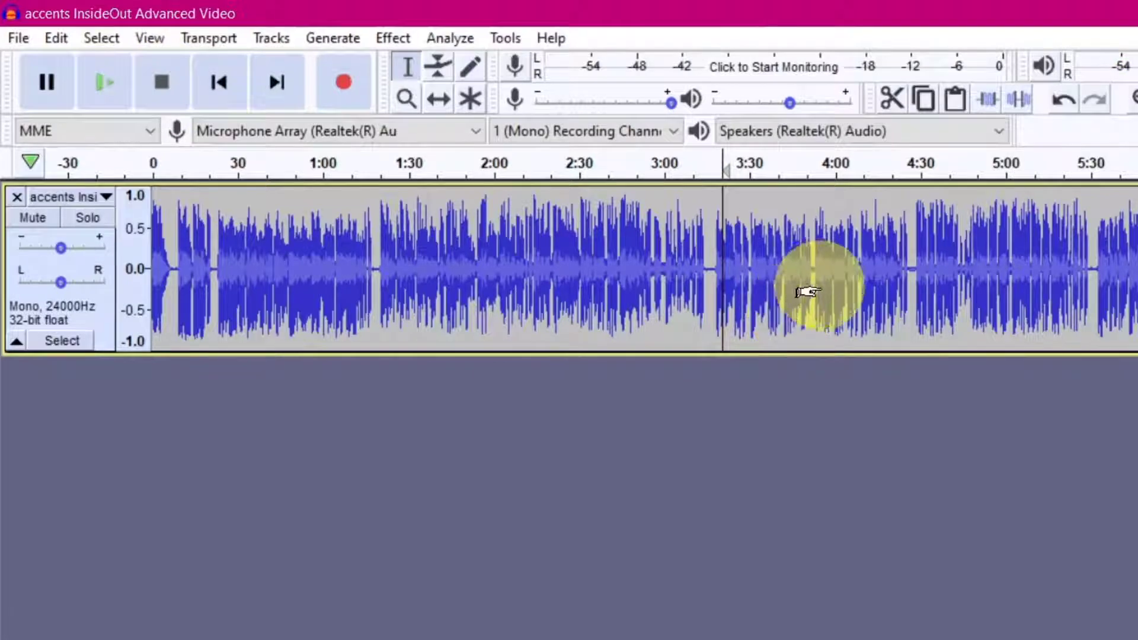
Step: Listen to the quiet gap between phrases from about 3:51.6 and stop playback
scroll(808, 292, up, 3)
key(space)
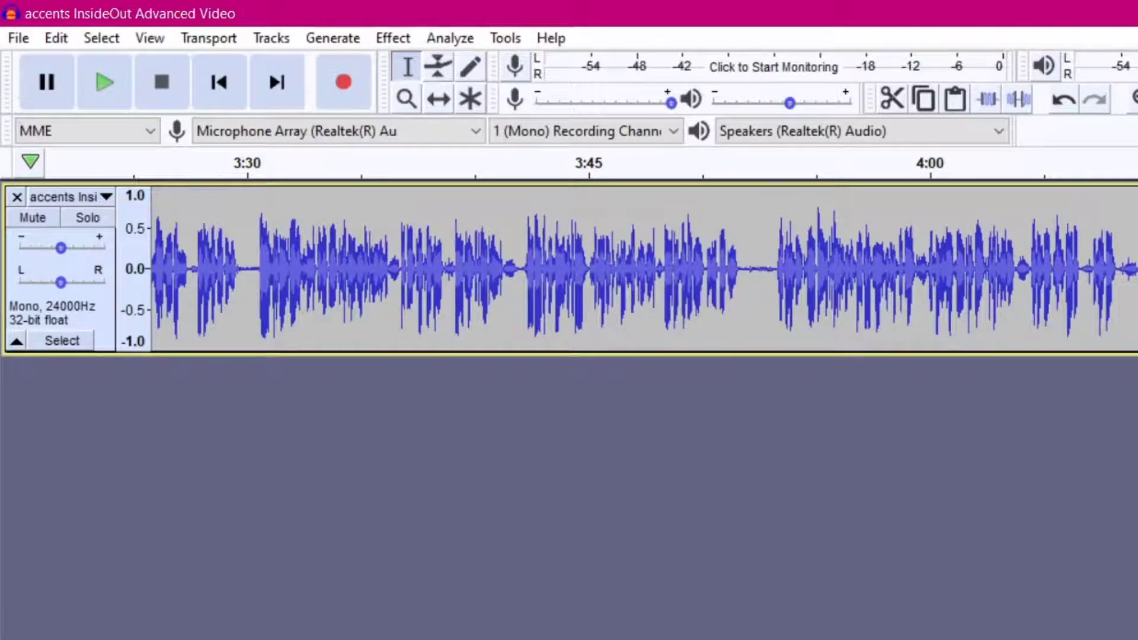
scroll(645, 268, left, 5)
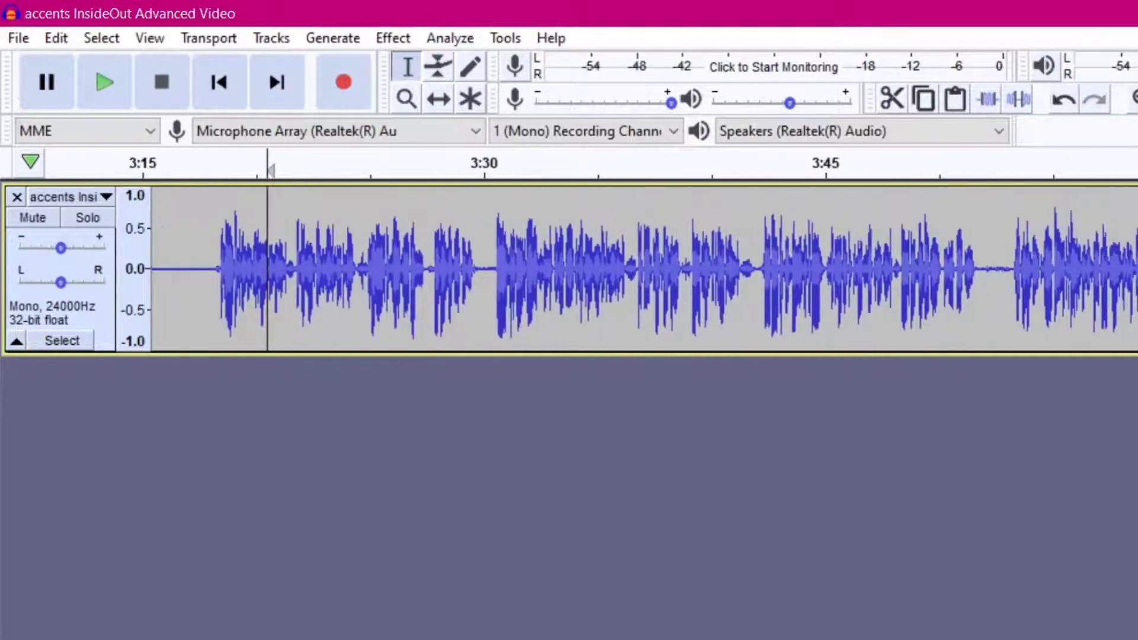
key(space)
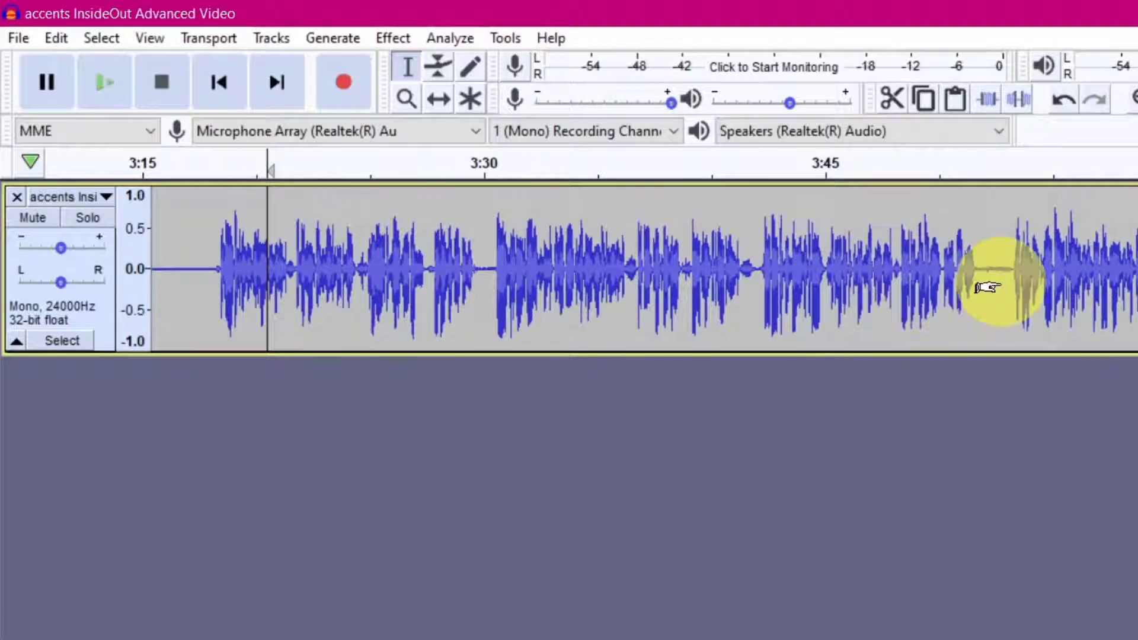
ctrl+scroll(986, 287, up, 3)
key(space)
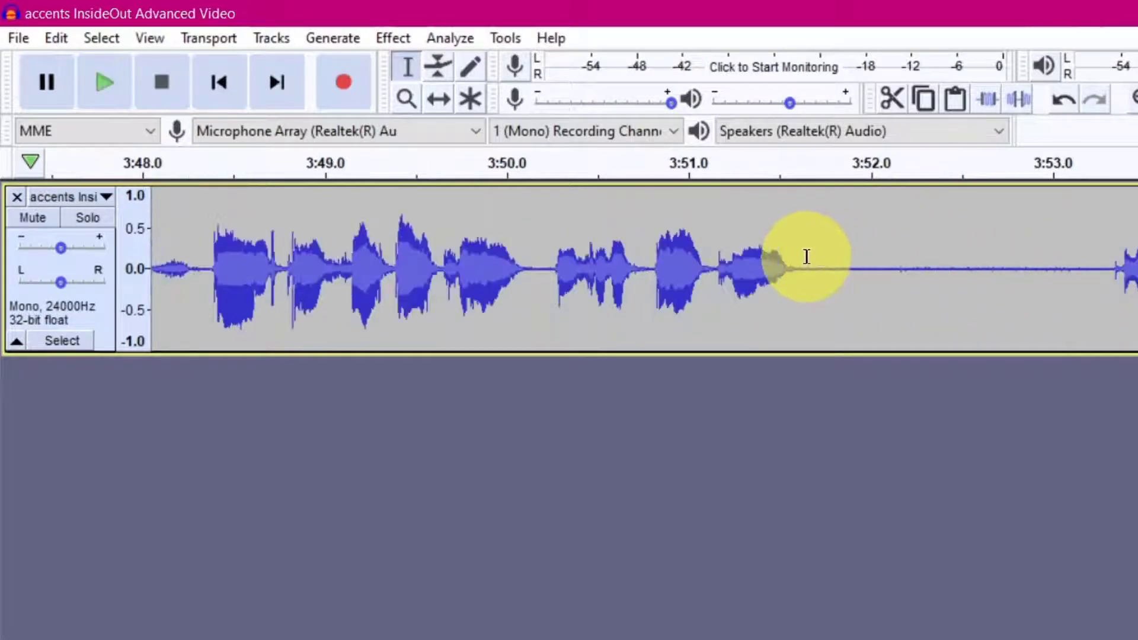
click(807, 256)
click(104, 81)
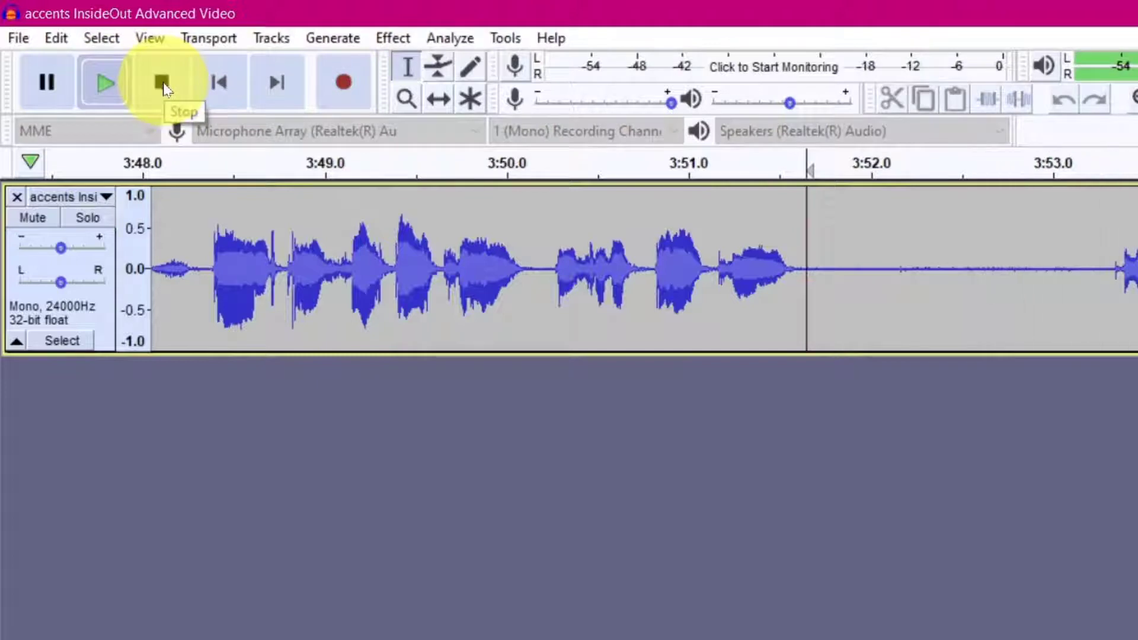
click(164, 85)
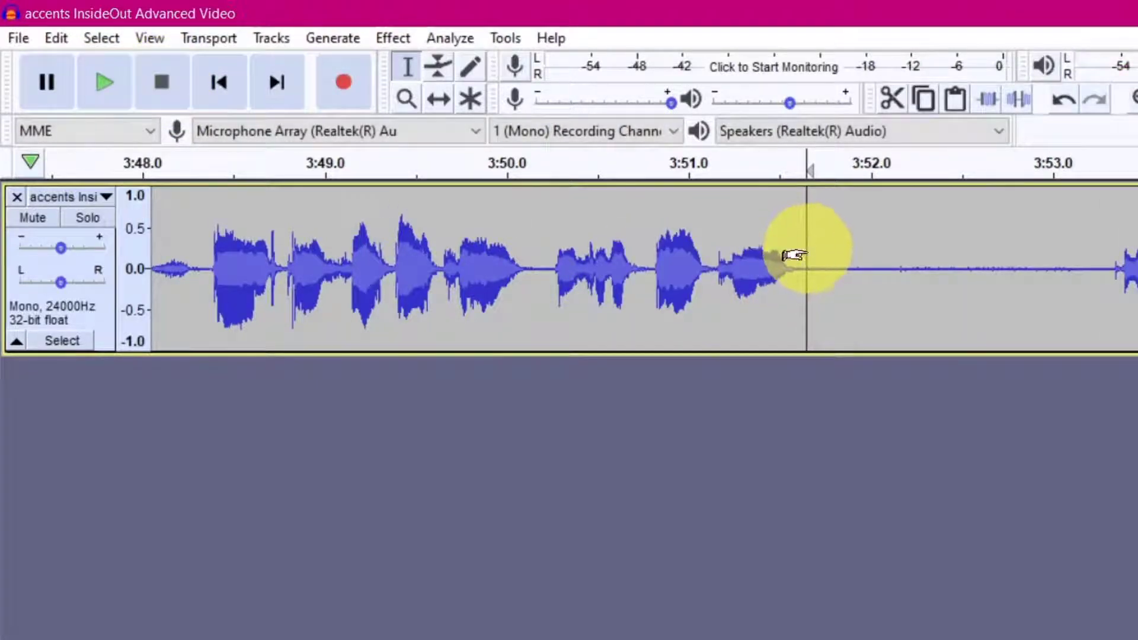
Step: Select the speech-free gap from about 3:51.7 to 3:53.3 and capture it as the Noise Reduction noise profile
drag(810, 245, 1103, 238)
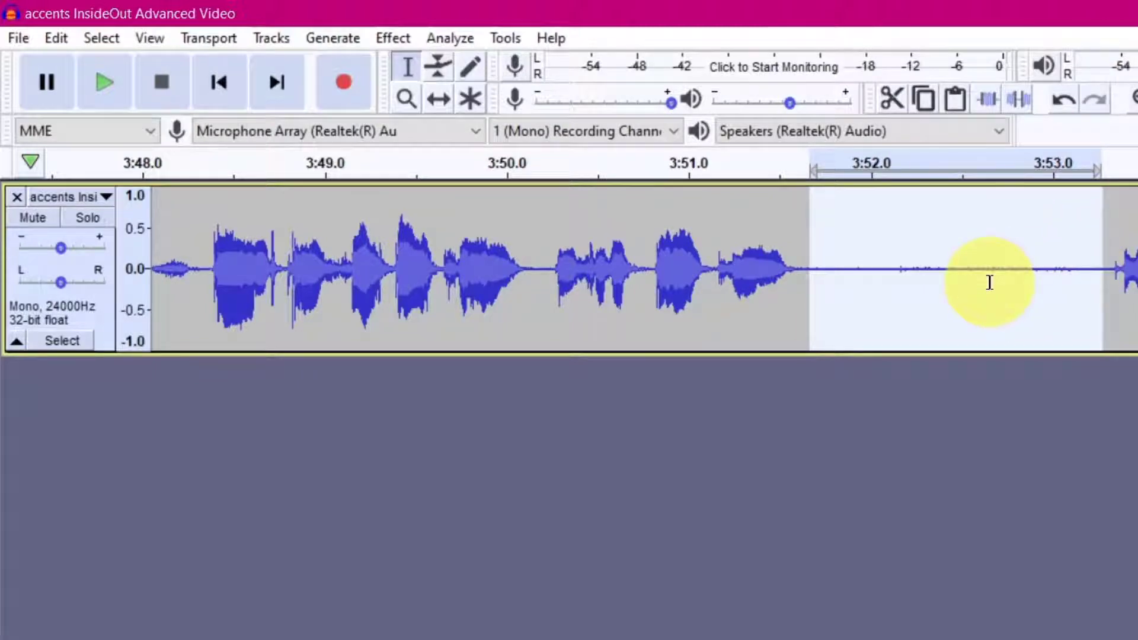
click(391, 38)
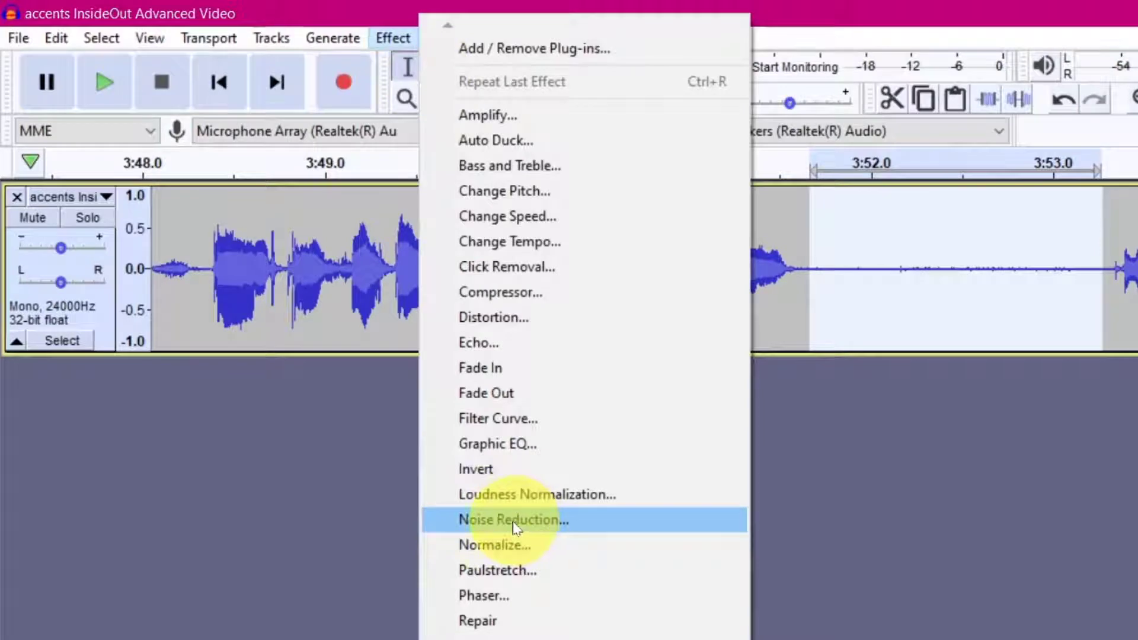
click(543, 522)
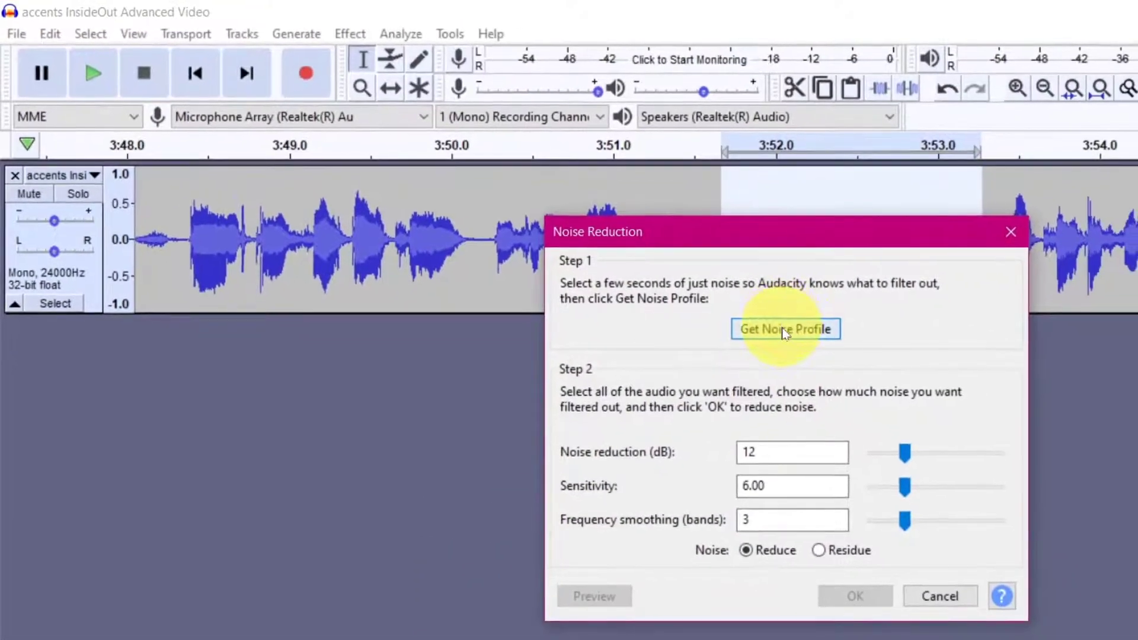
click(784, 330)
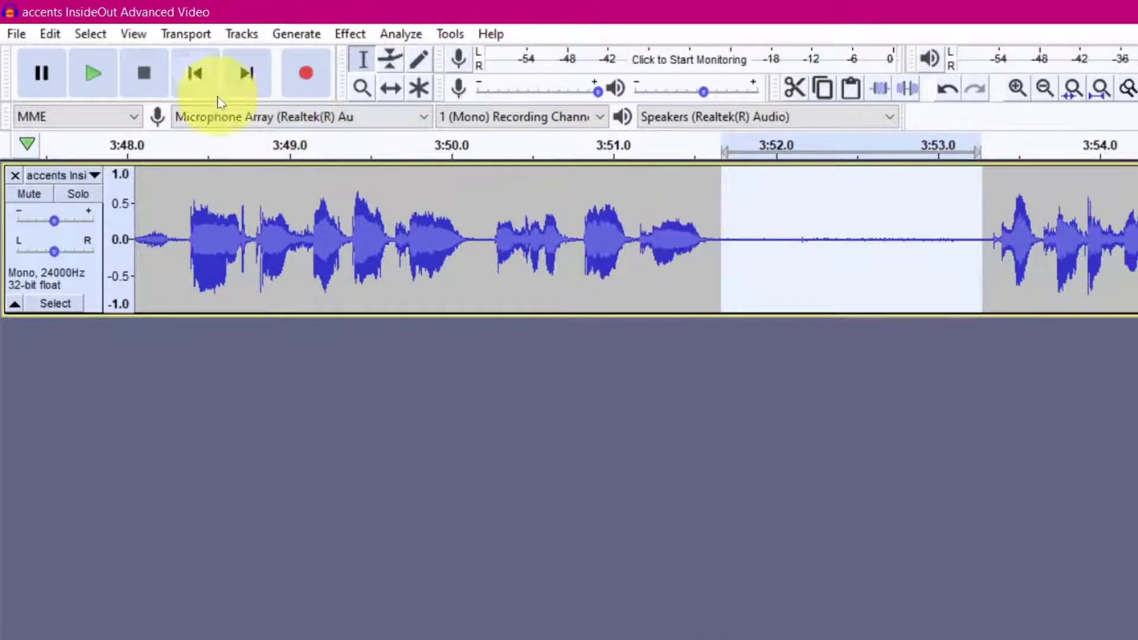
Step: Select the entire track and repeat Noise Reduction on it with the captured noise profile
click(48, 34)
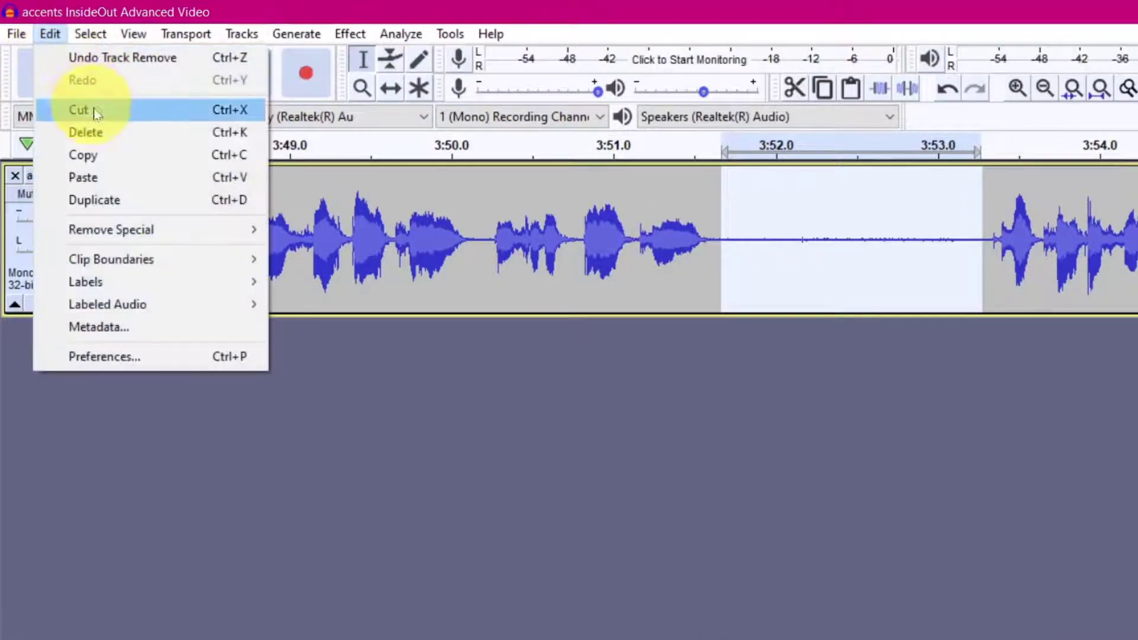
mouse_move(77, 41)
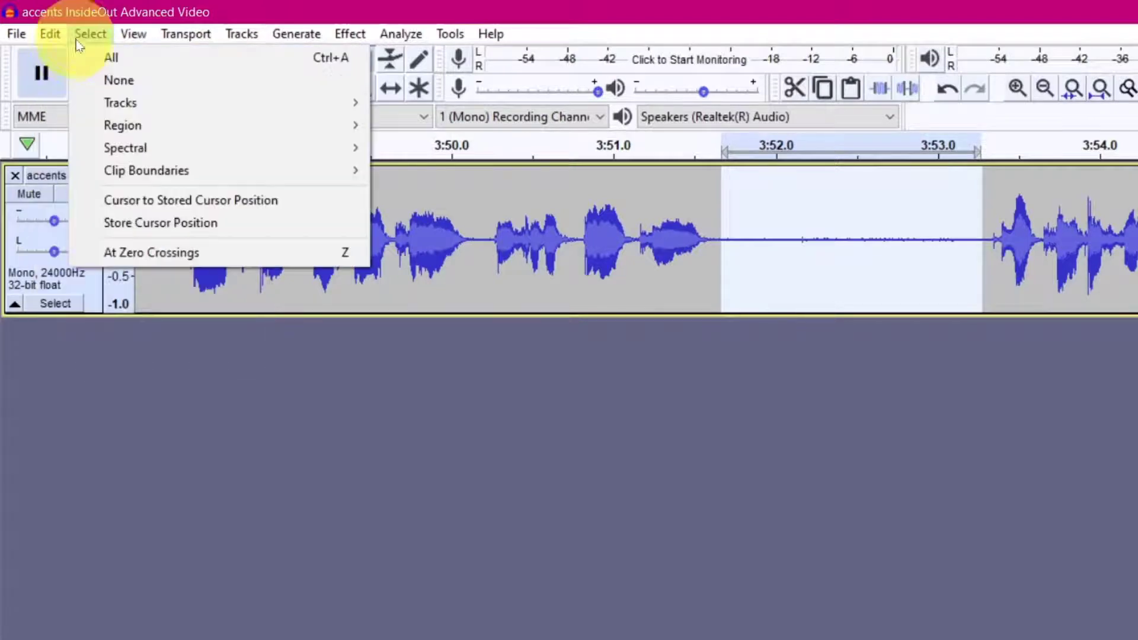
click(106, 56)
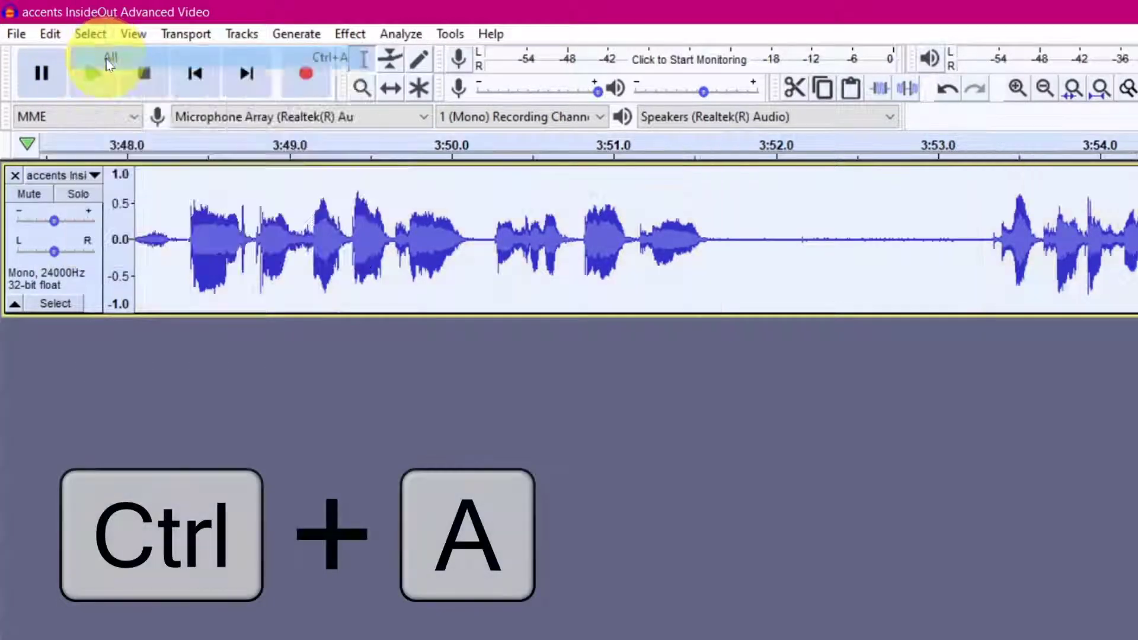
click(344, 37)
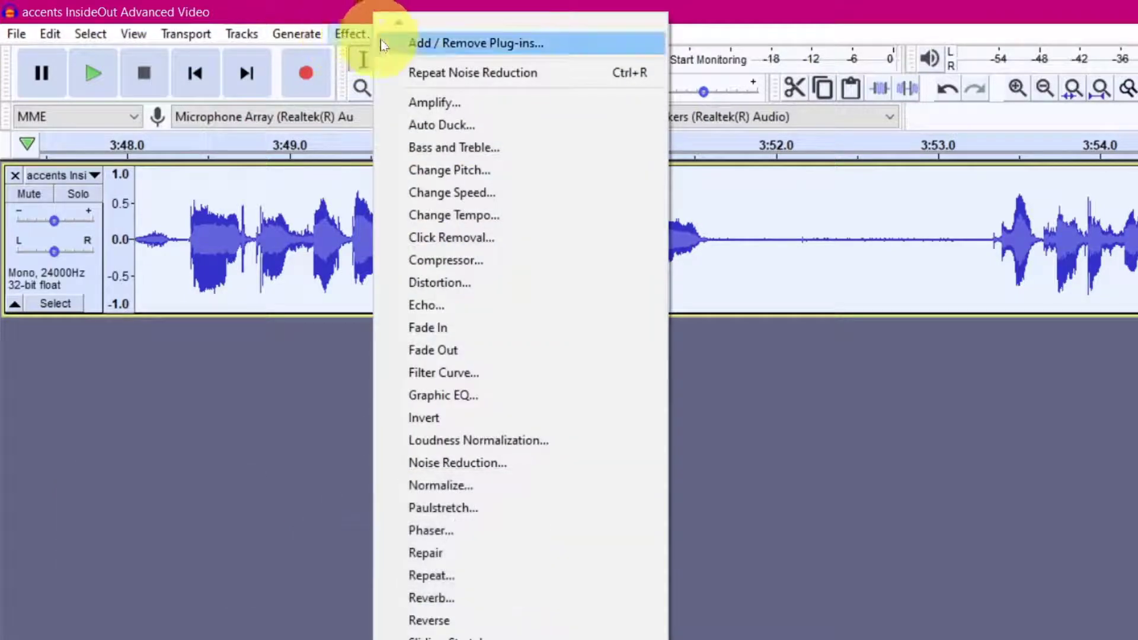
click(431, 74)
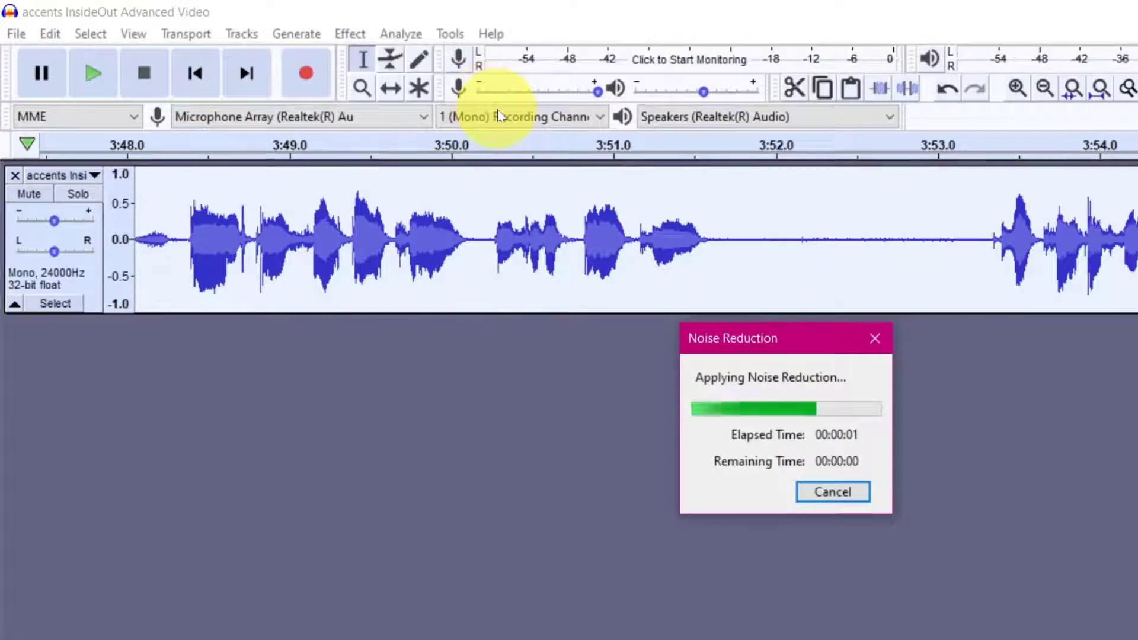
Step: Listen to the noise-reduced gap from about 3:51.7 and stop playback
click(729, 237)
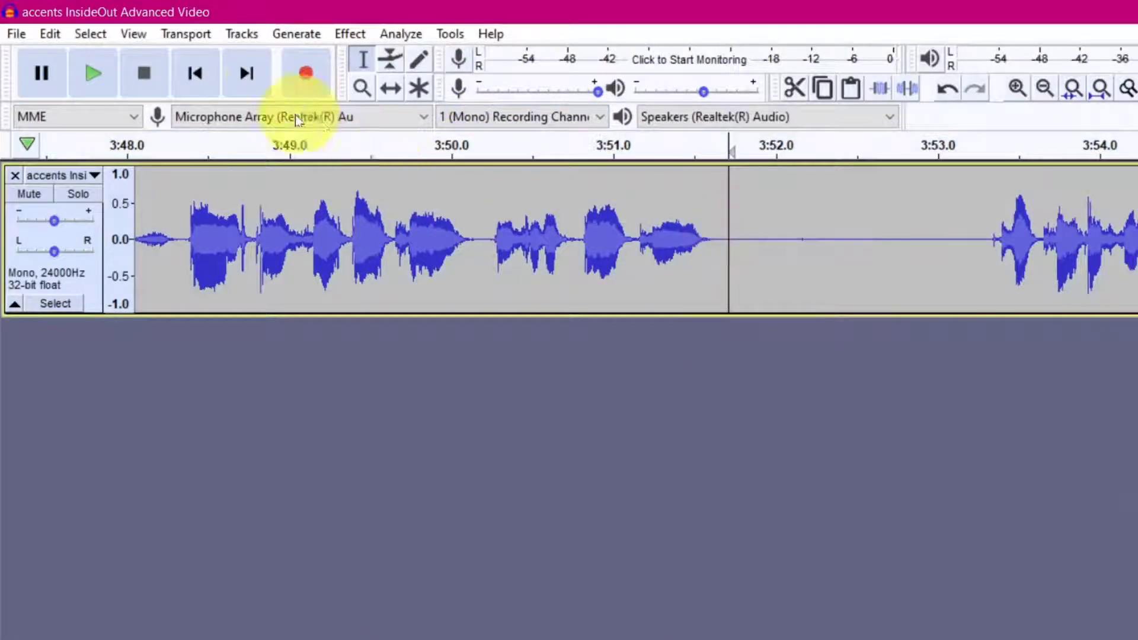
click(94, 71)
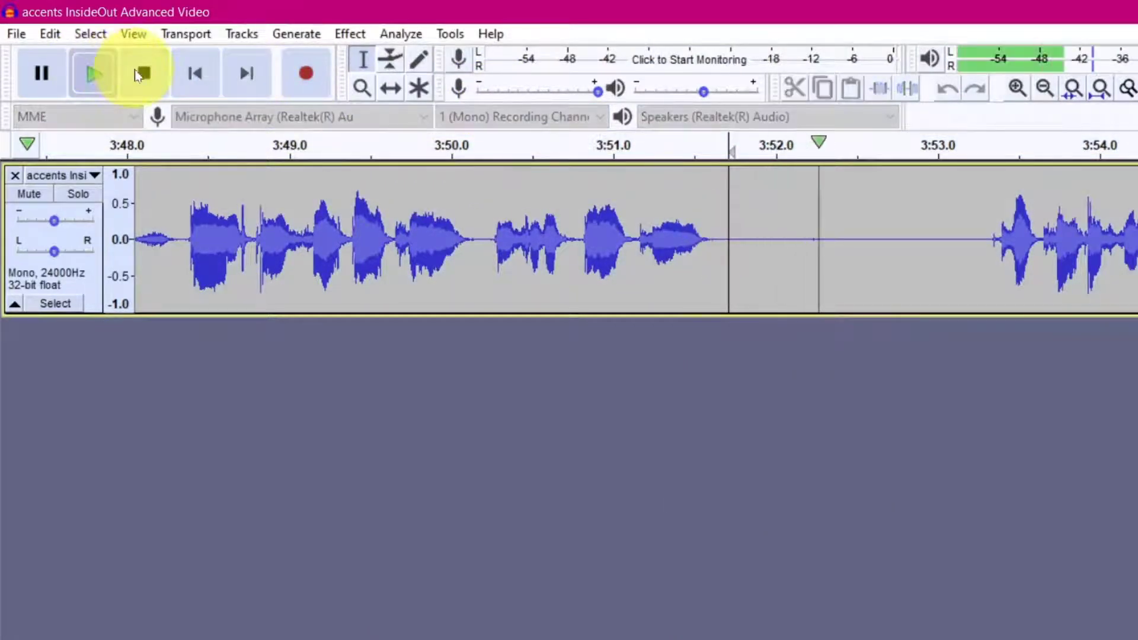
click(144, 74)
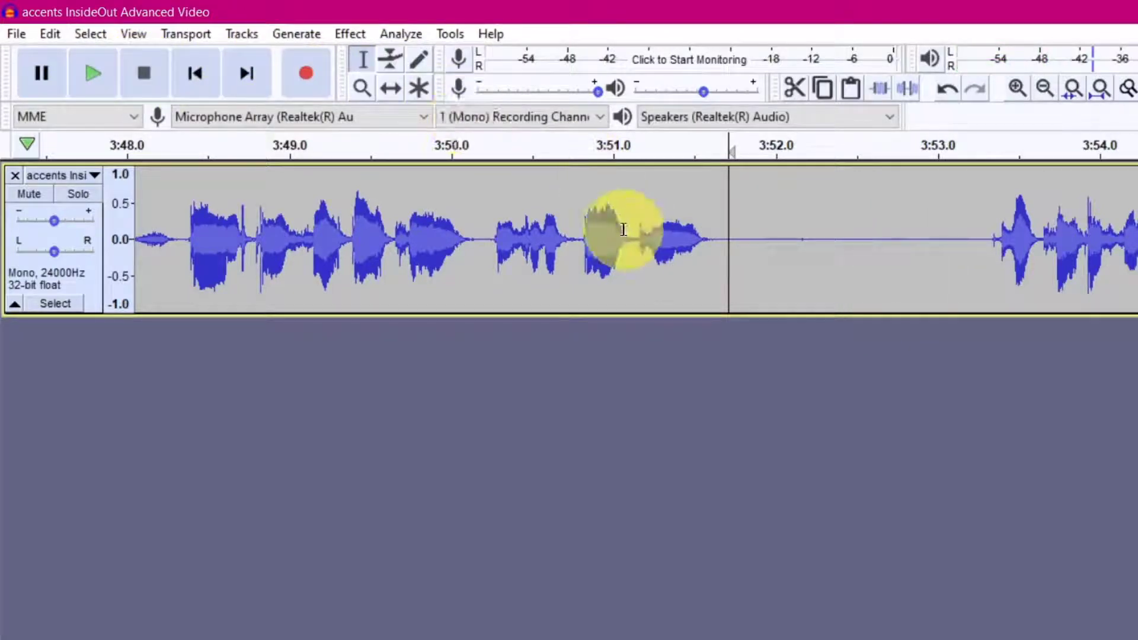
Step: Run a second Noise Reduction pass over the entire track with the same settings
key(ctrl+a)
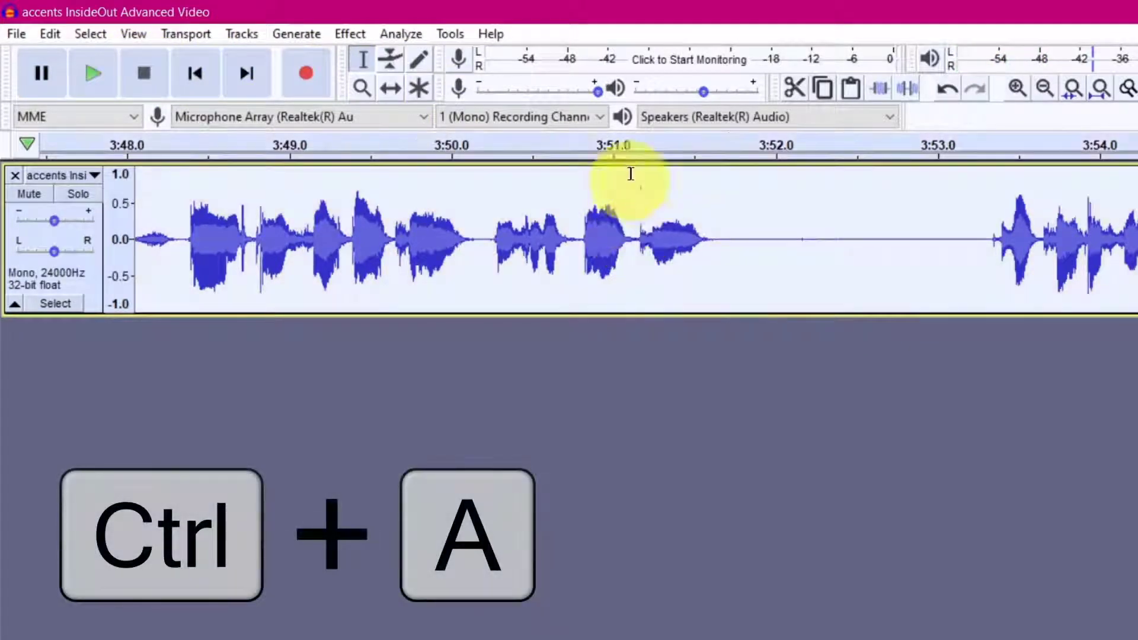
click(350, 34)
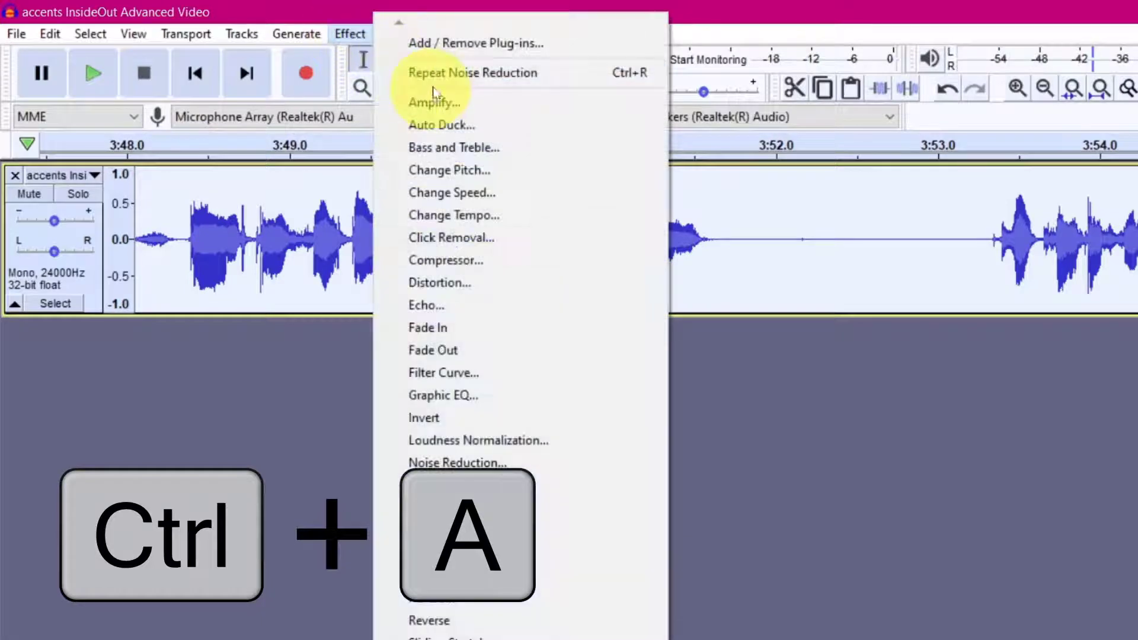
click(436, 74)
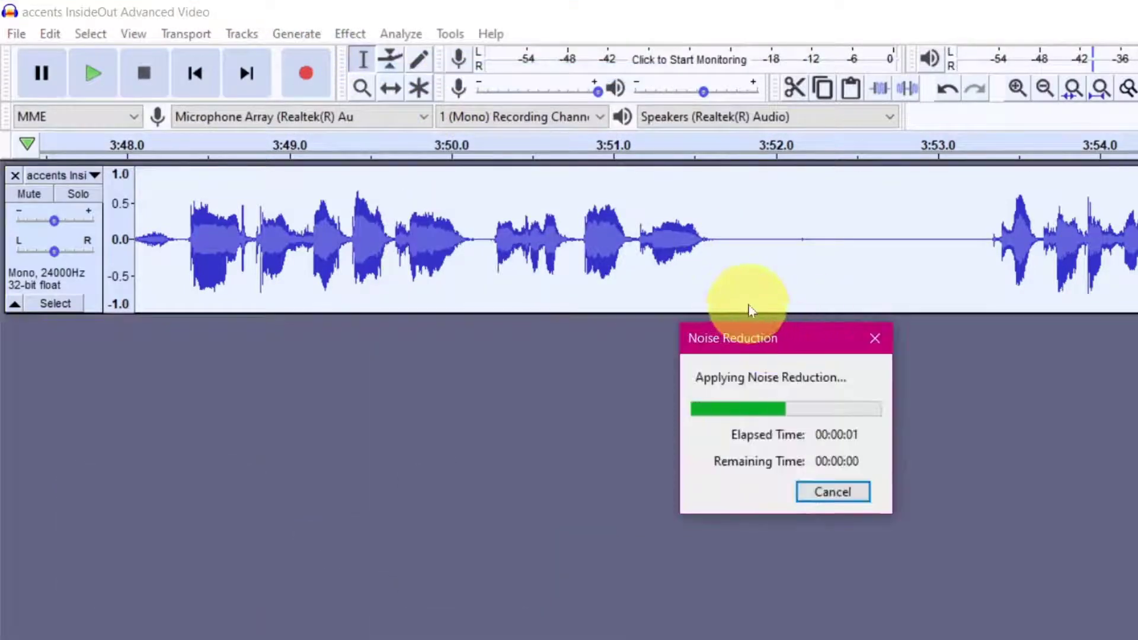
Step: Play the gap again from about 3:51.75 to check the second pass, and stop playback
click(715, 235)
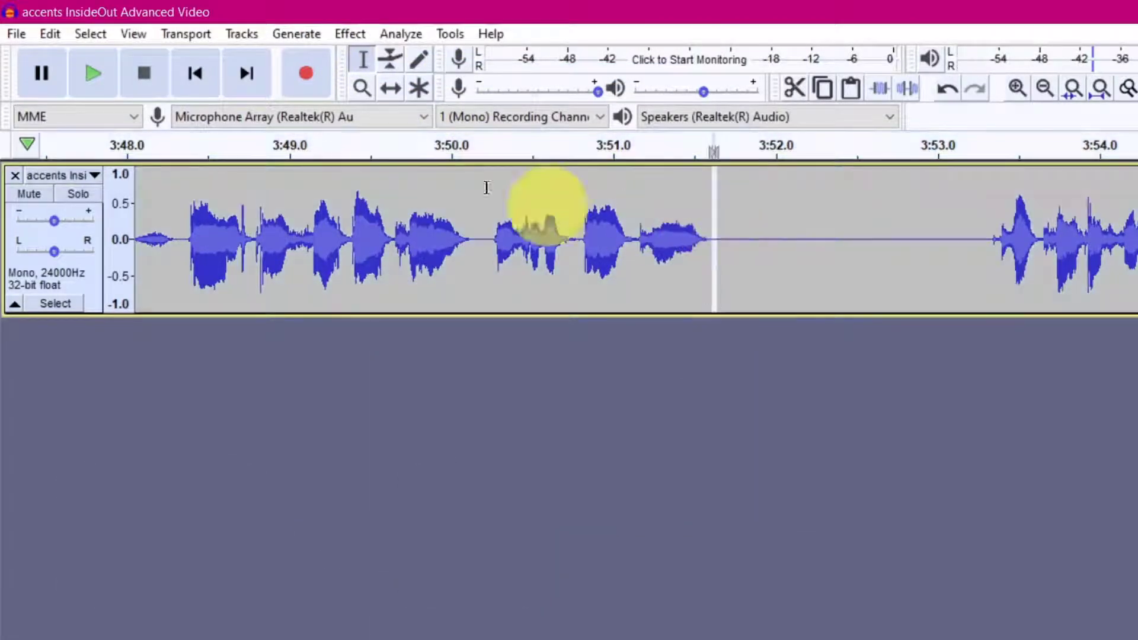
click(736, 240)
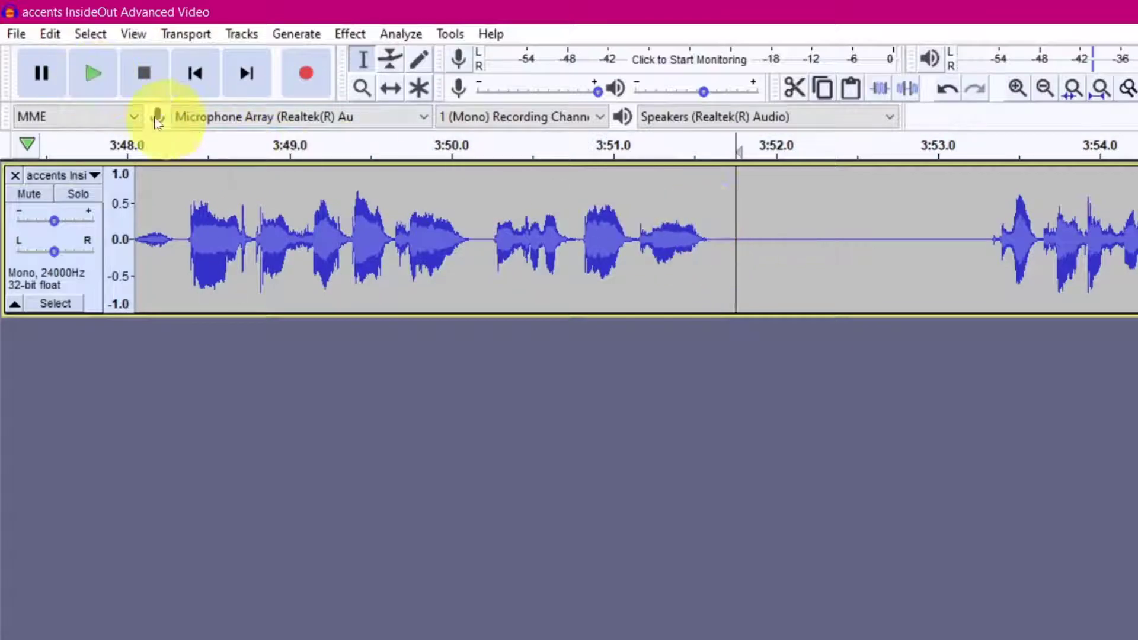
click(95, 82)
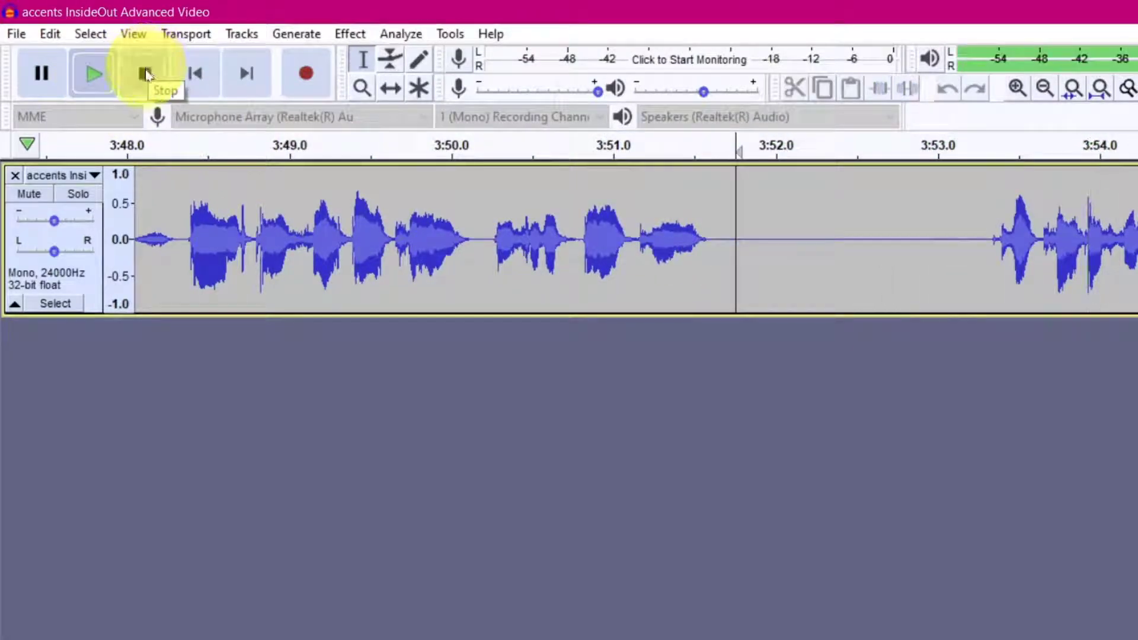
click(145, 73)
Step: Select the whole track again and repeat Noise Reduction for a third pass
click(730, 242)
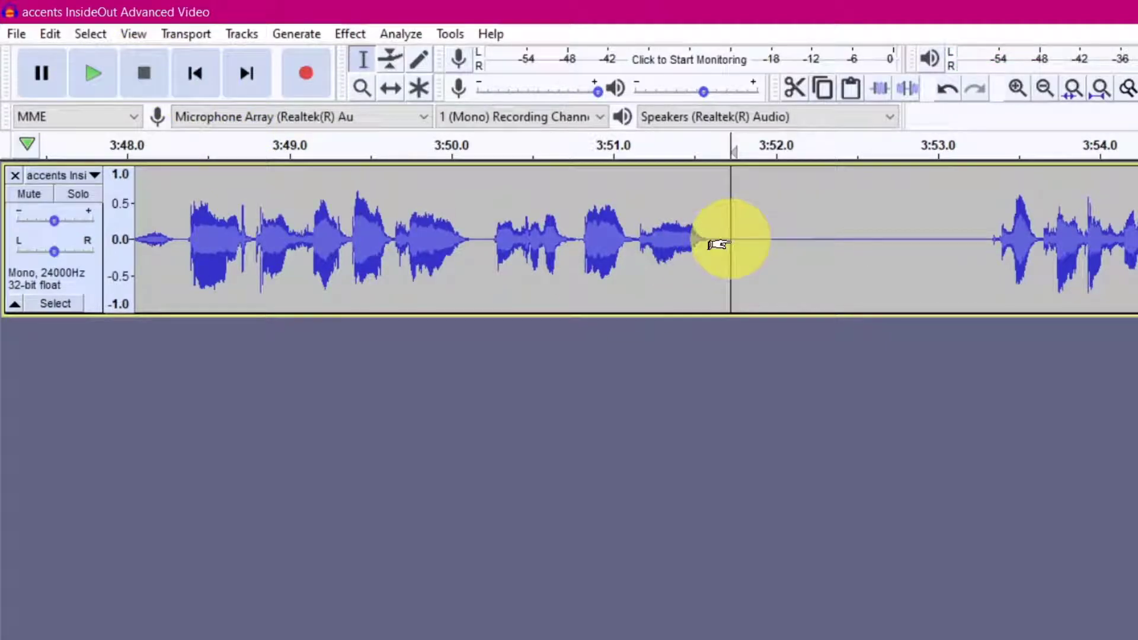
key(ctrl+a)
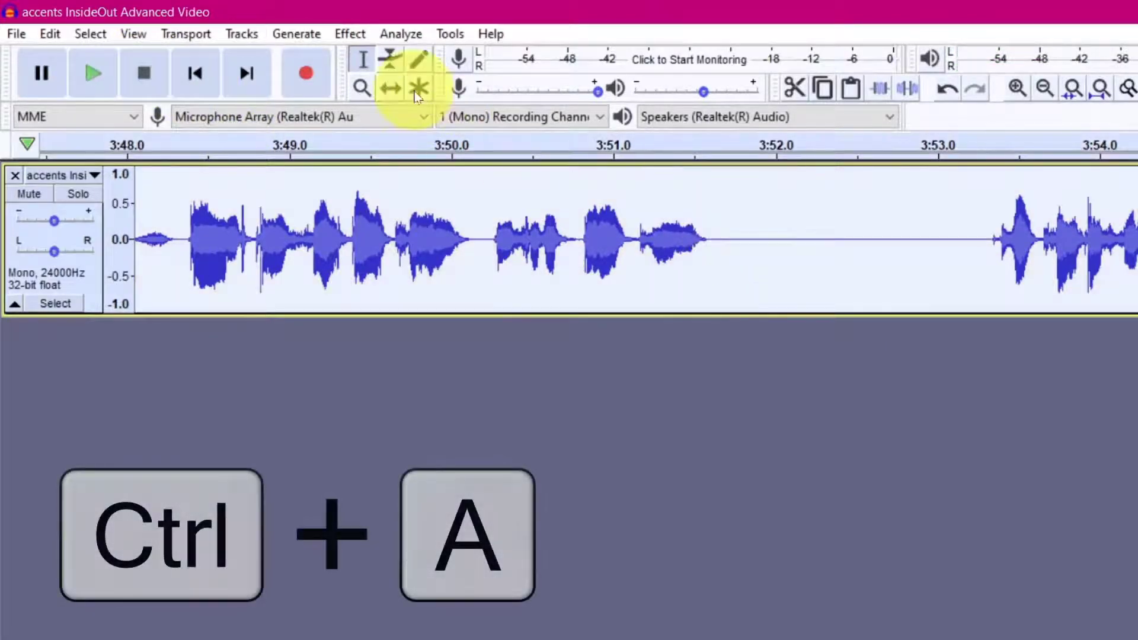
click(342, 33)
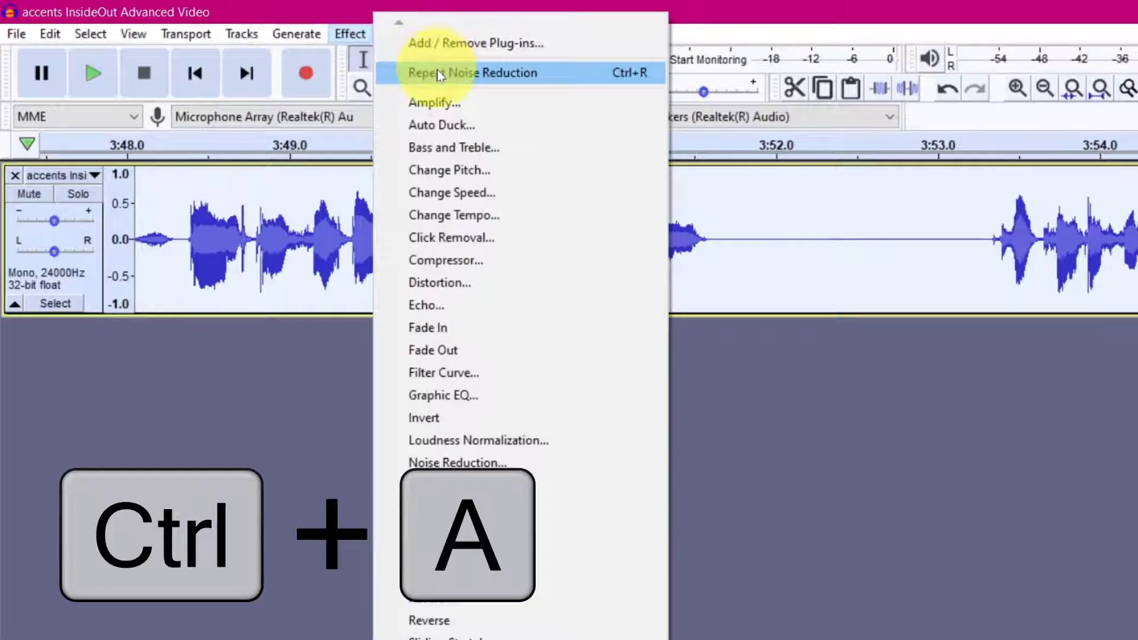
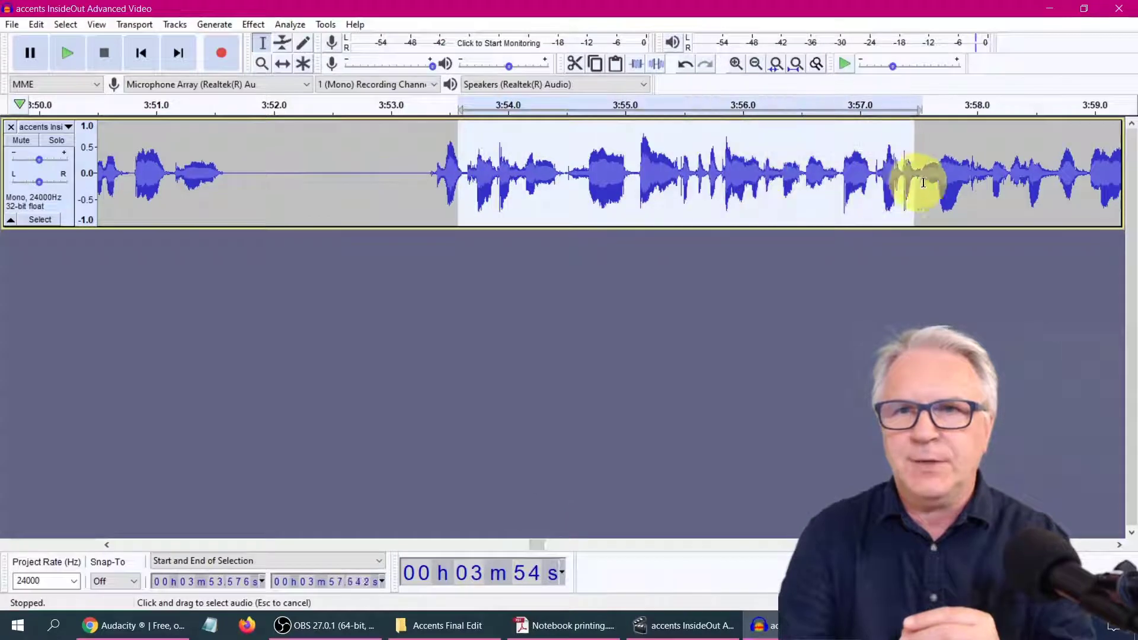
Step: Preview Bass and Treble on the selection from about 3:53.6 to 3:57.6, setting treble to 6 dB and bass to 12 dB
click(249, 26)
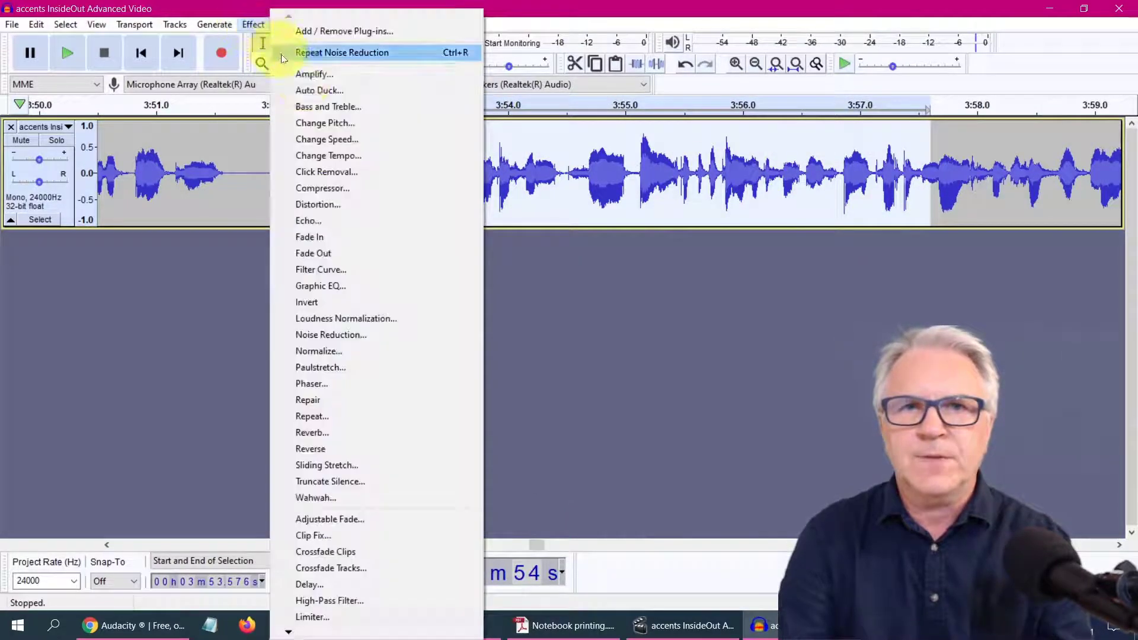
click(326, 106)
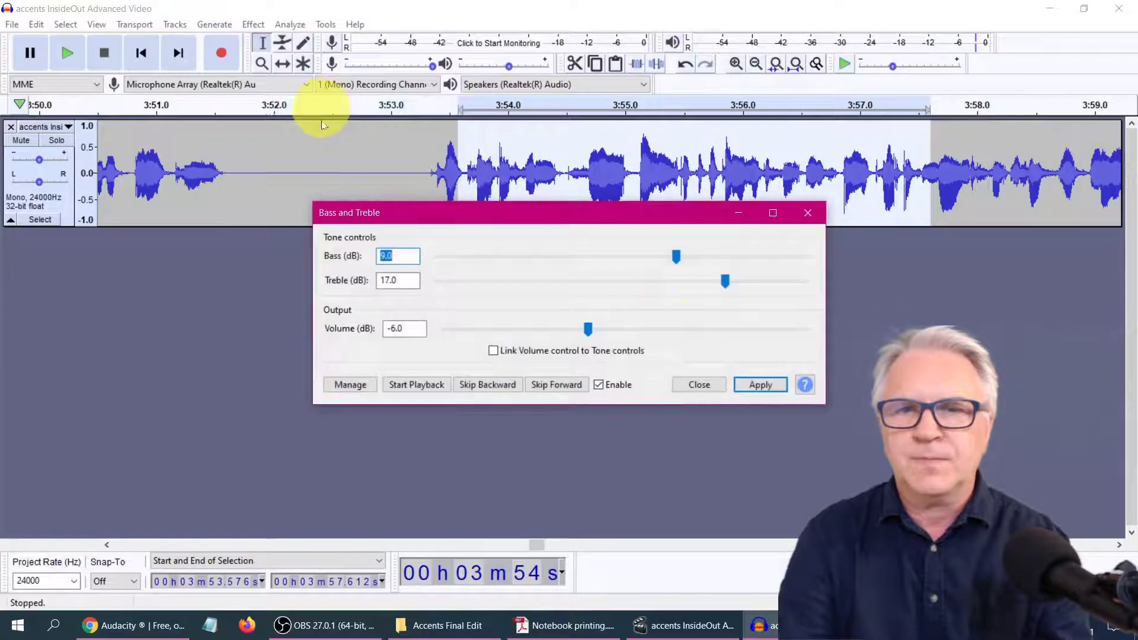
click(427, 387)
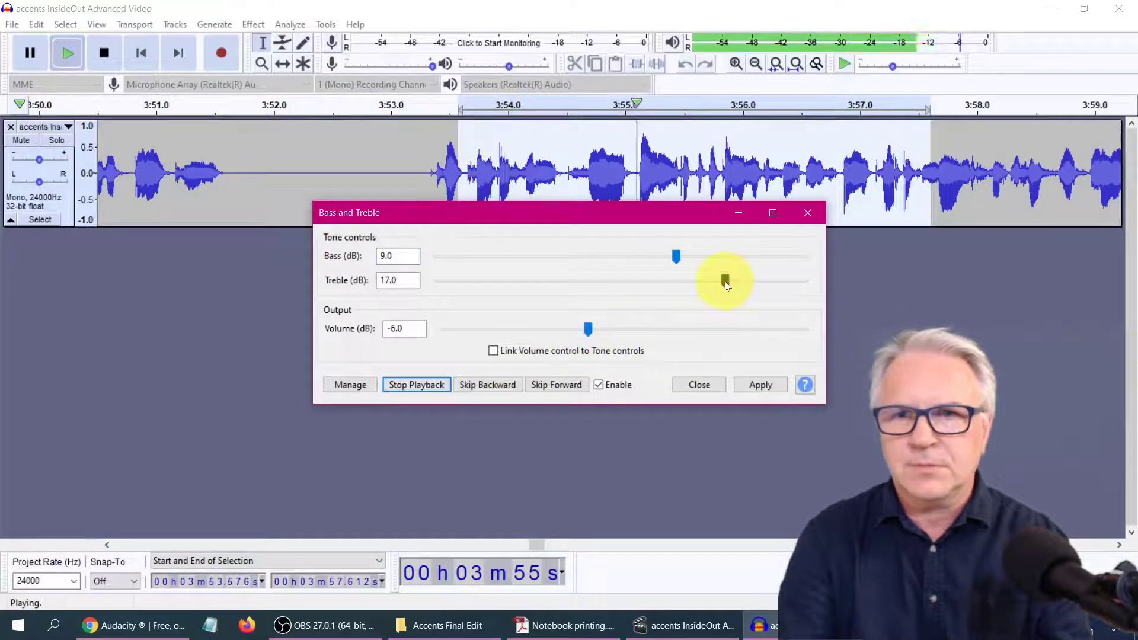
drag(727, 285, 658, 283)
drag(676, 257, 700, 254)
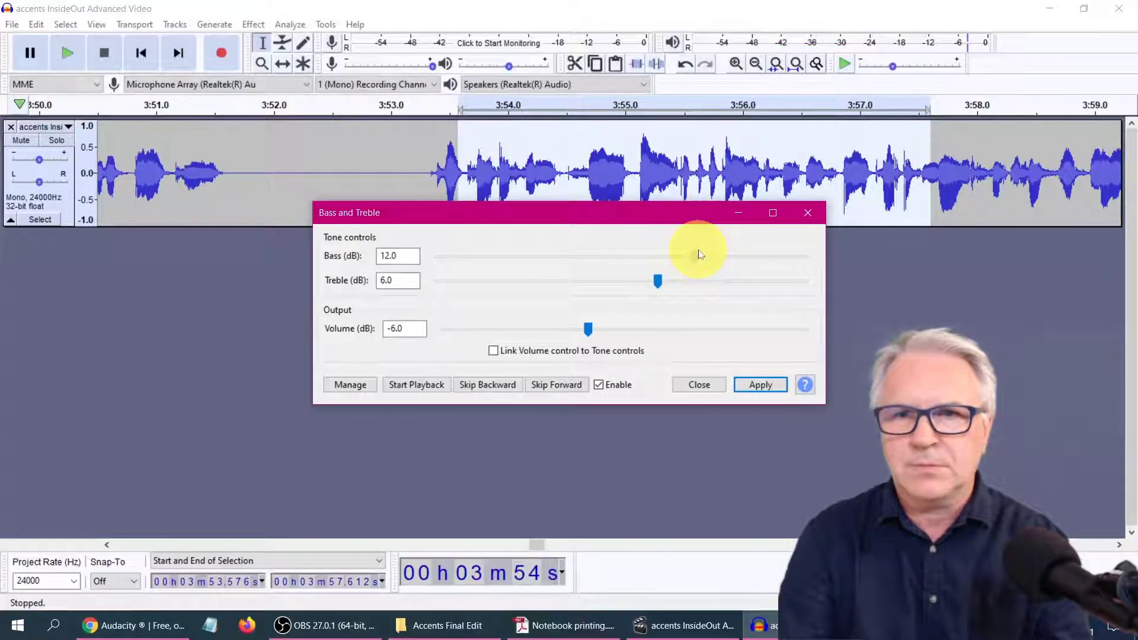
Step: Preview the effect with the output volume raised to 17 and 19 dB, and lower the volume to -7 dB
click(422, 387)
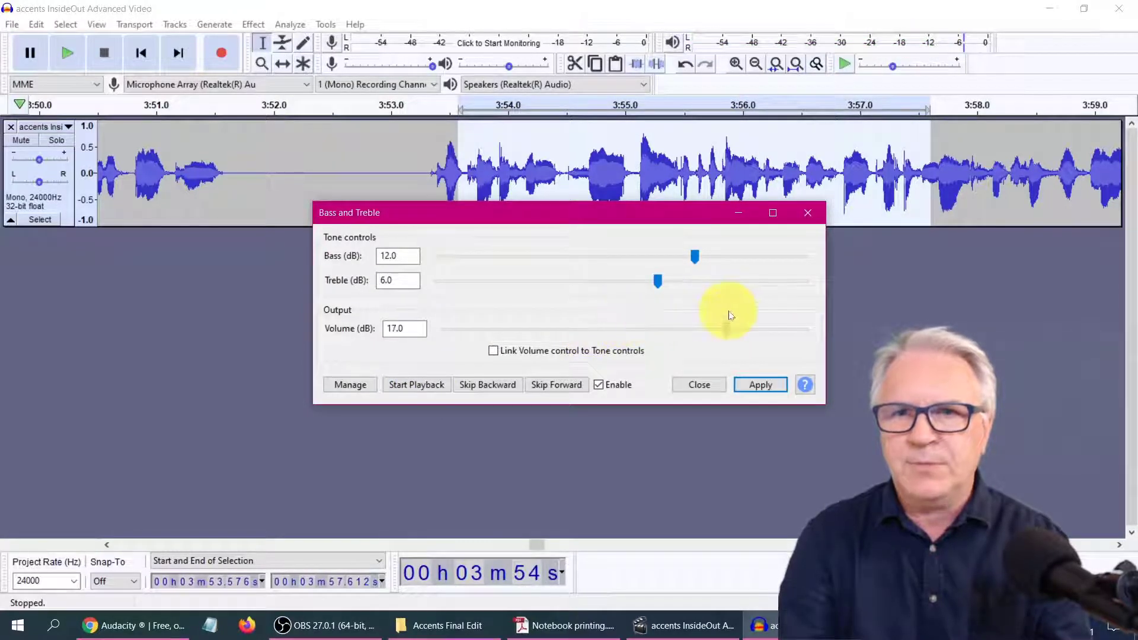
click(414, 388)
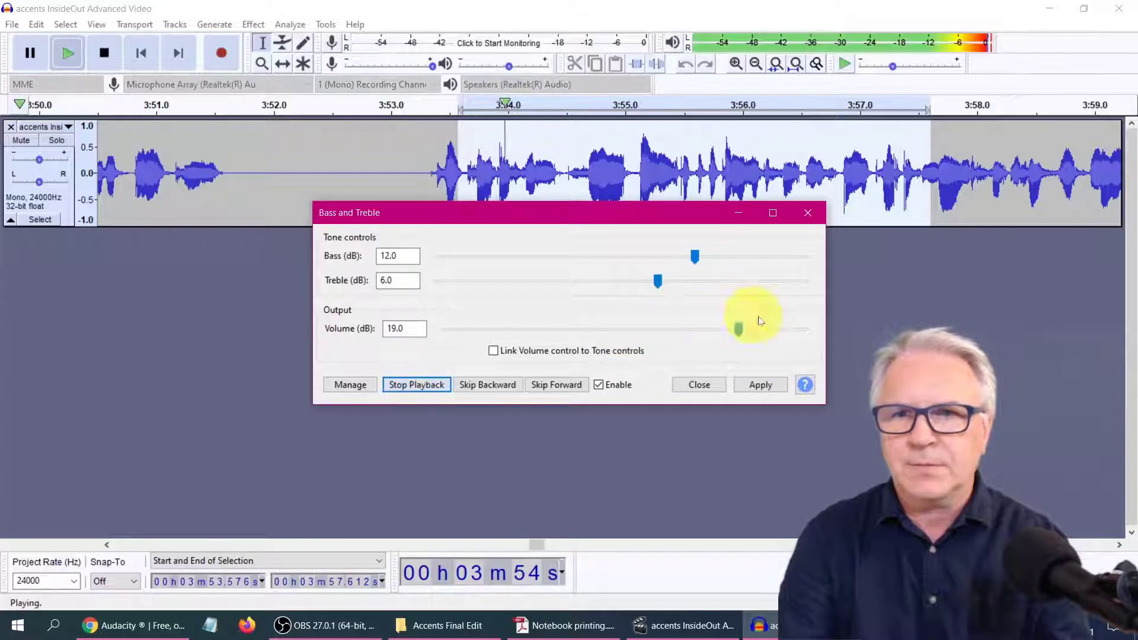
drag(741, 332, 592, 333)
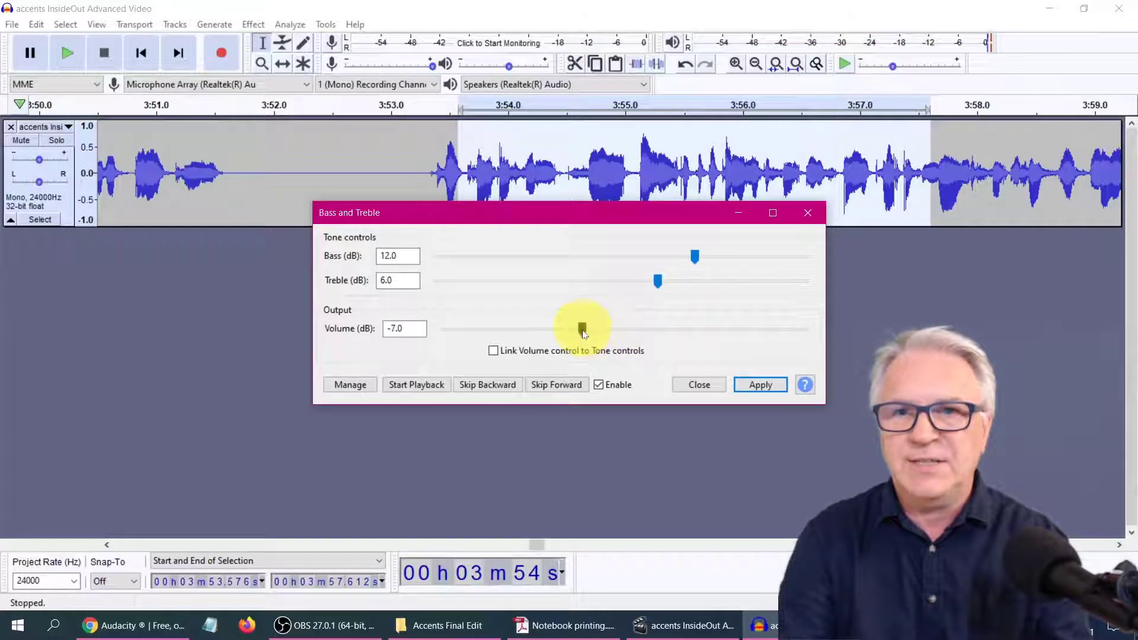
Step: Lower the Bass and Treble output volume to -8 dB while previewing the selection, and close the effect without applying it
click(422, 384)
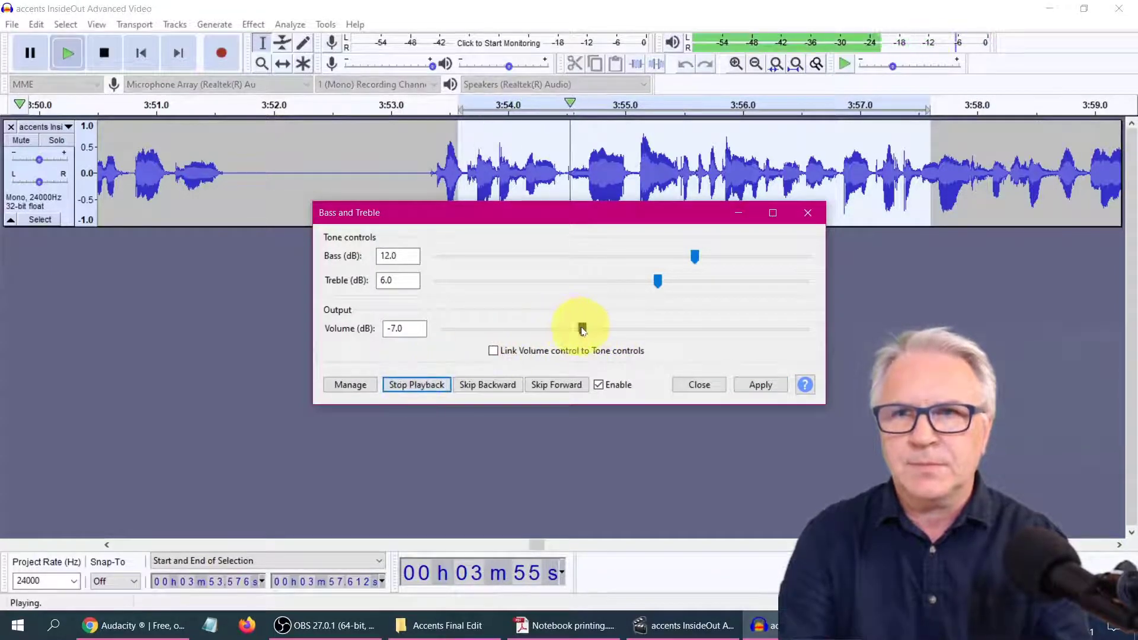
click(582, 331)
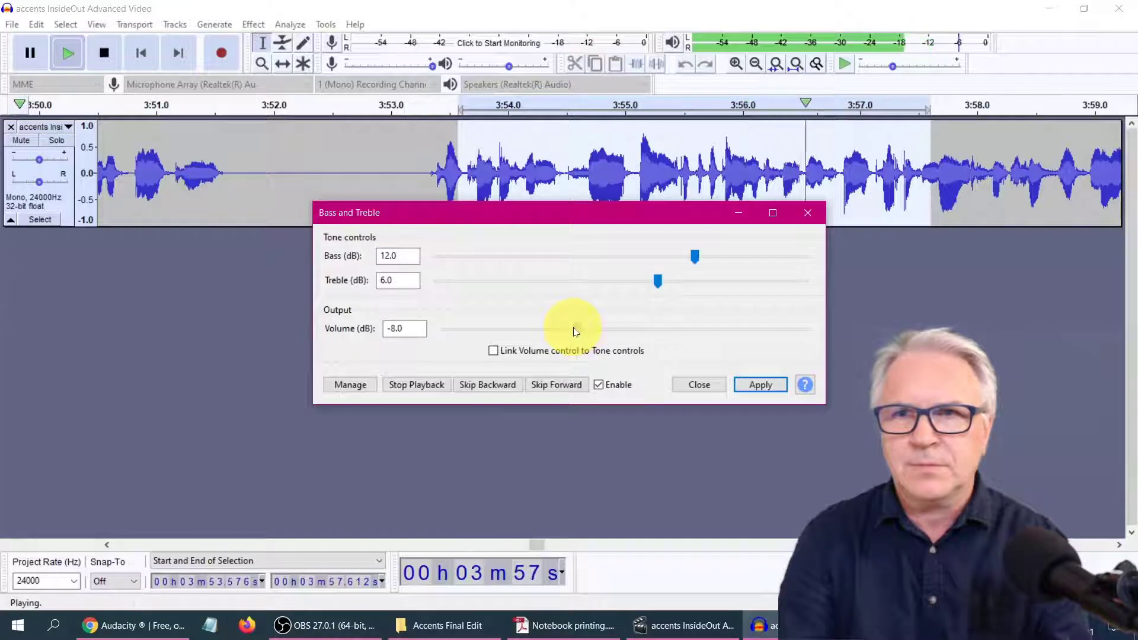
click(419, 384)
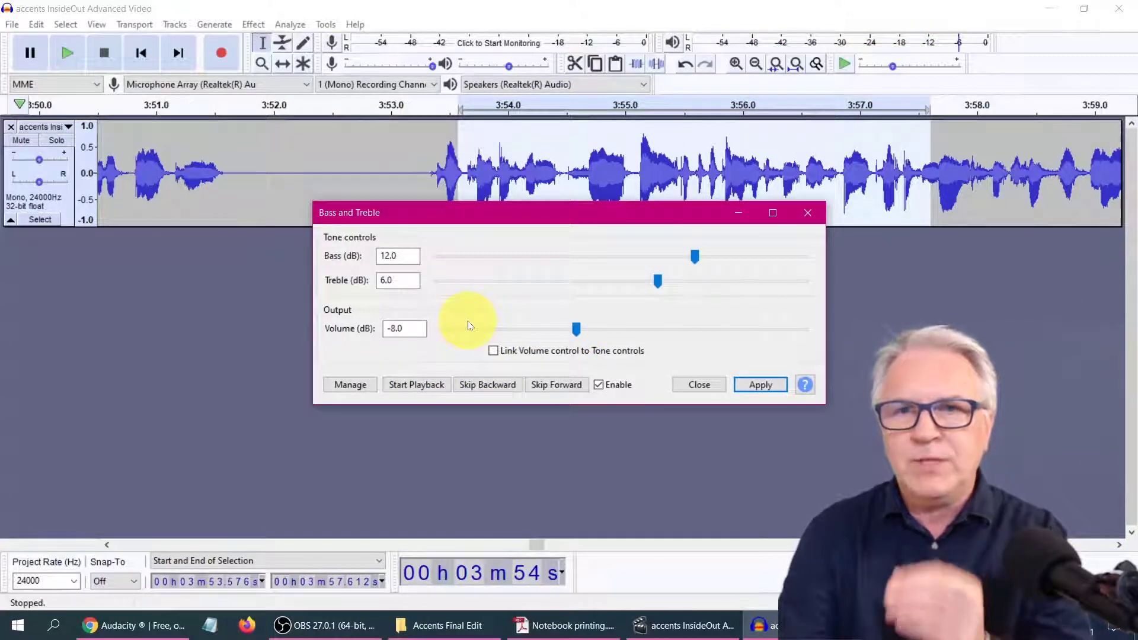
click(810, 215)
Step: Apply Bass and Treble to the whole track with bass 12 dB, treble 6 dB and volume -8 dB, and close the effect
click(550, 175)
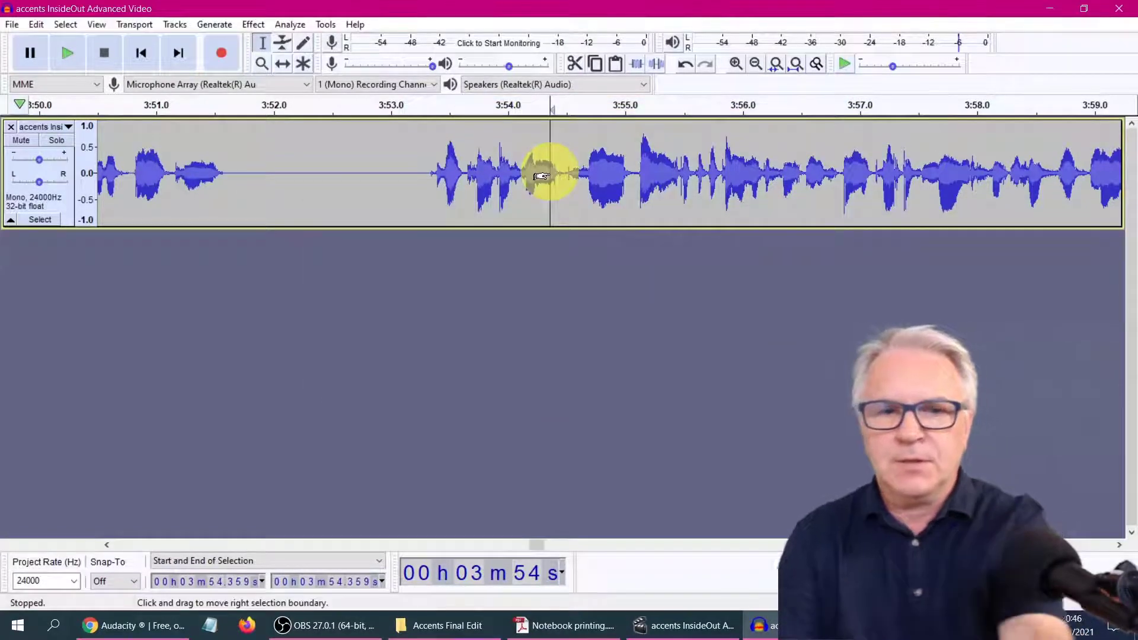
key(ctrl+a)
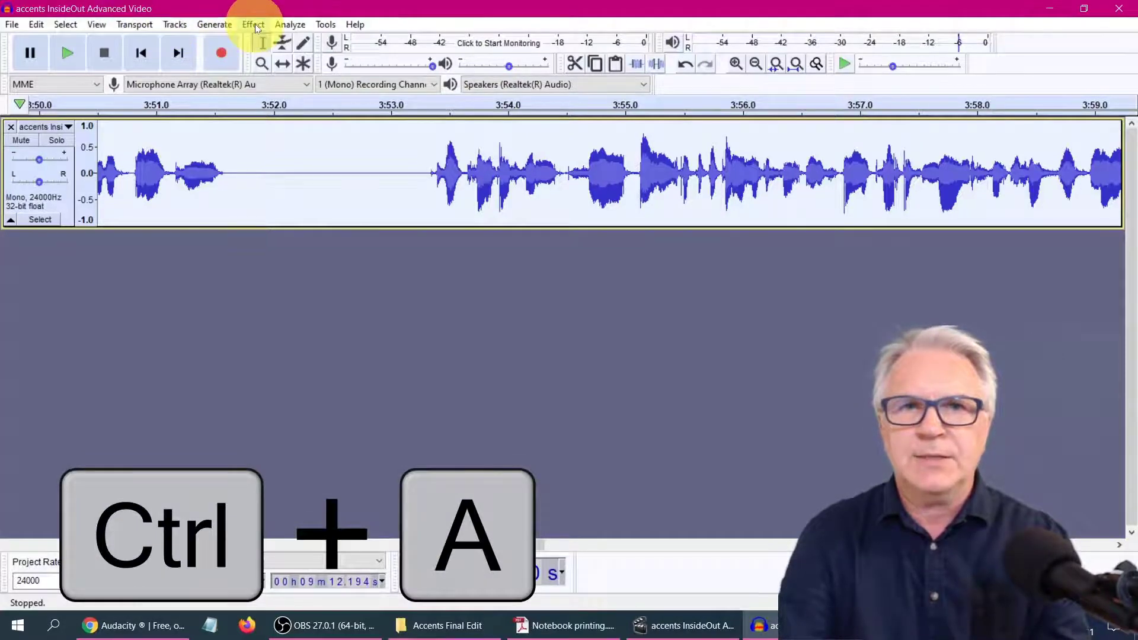
click(256, 26)
click(336, 107)
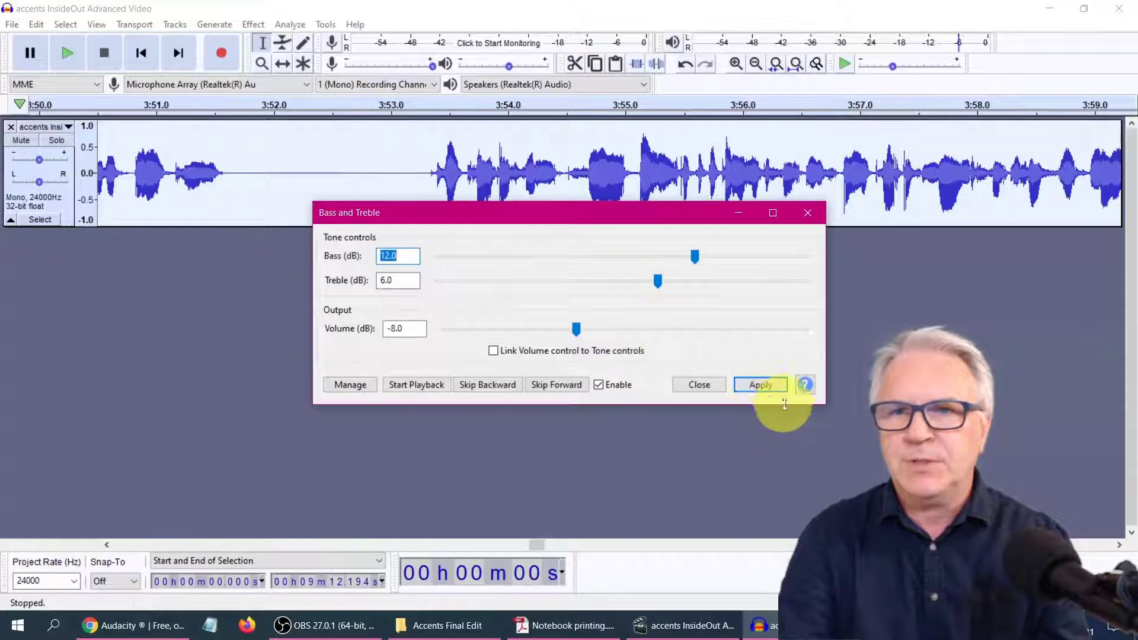
click(762, 385)
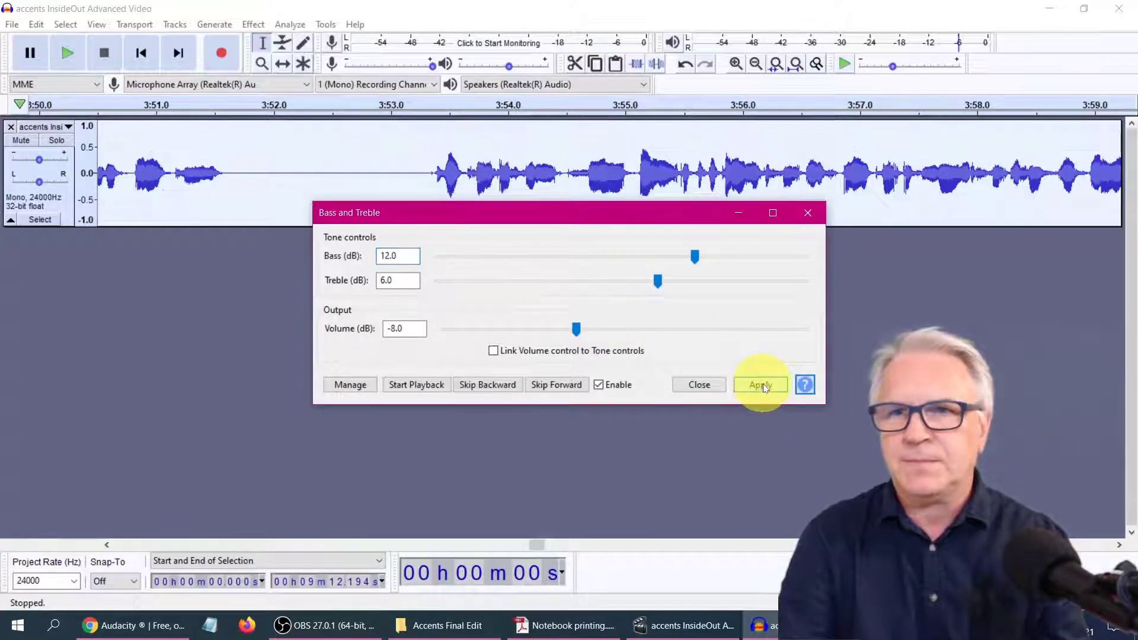
click(809, 213)
Step: Play the track from about 3:53.3 to check the tone change, and stop playback
click(423, 148)
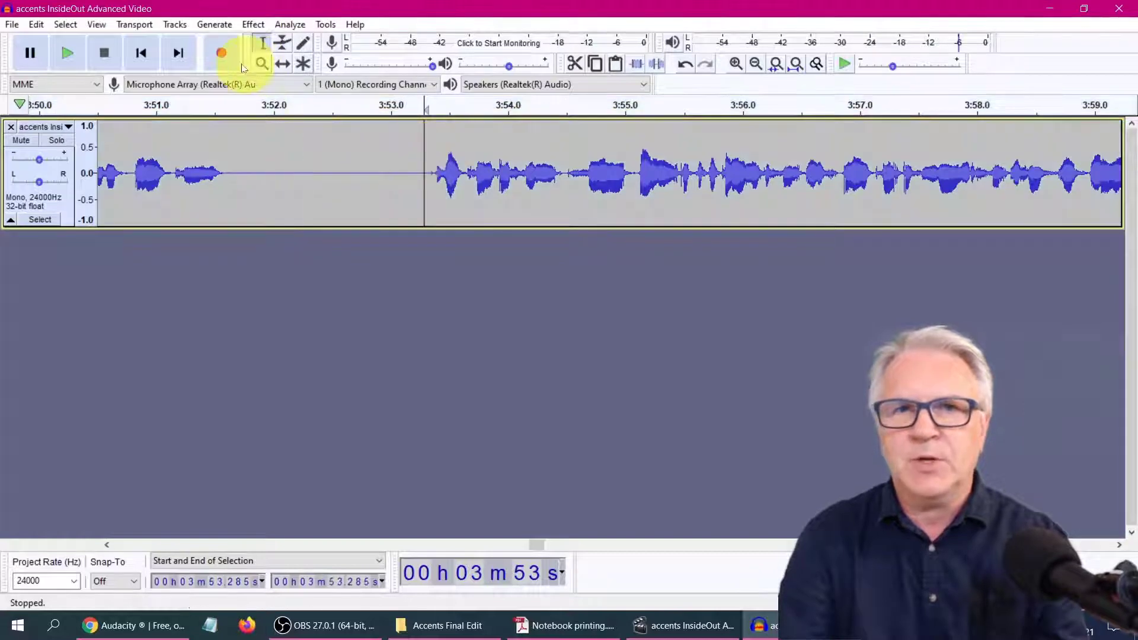
click(72, 52)
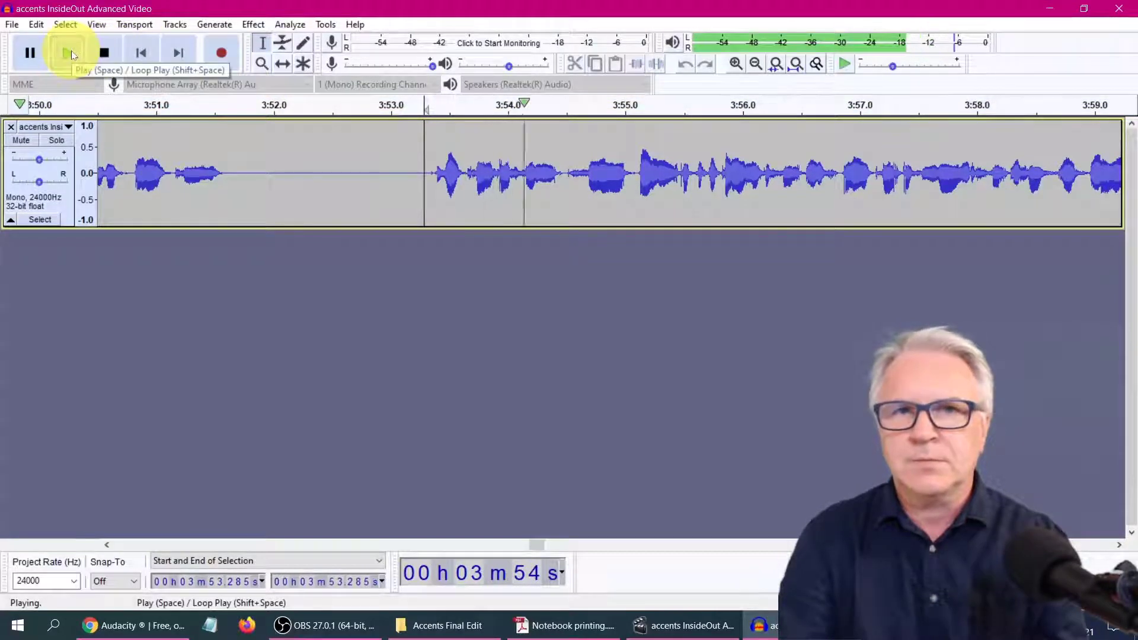
click(105, 54)
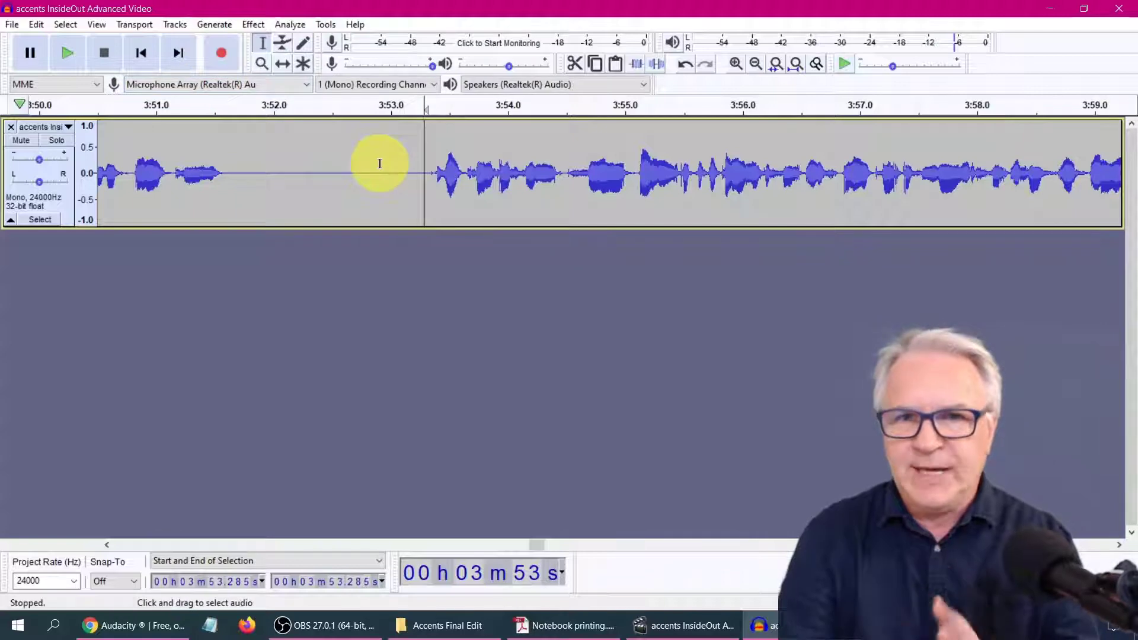
Step: Normalize the whole track to a peak amplitude of -1.0 dB with DC offset removal, and clear the selection
double_click(365, 167)
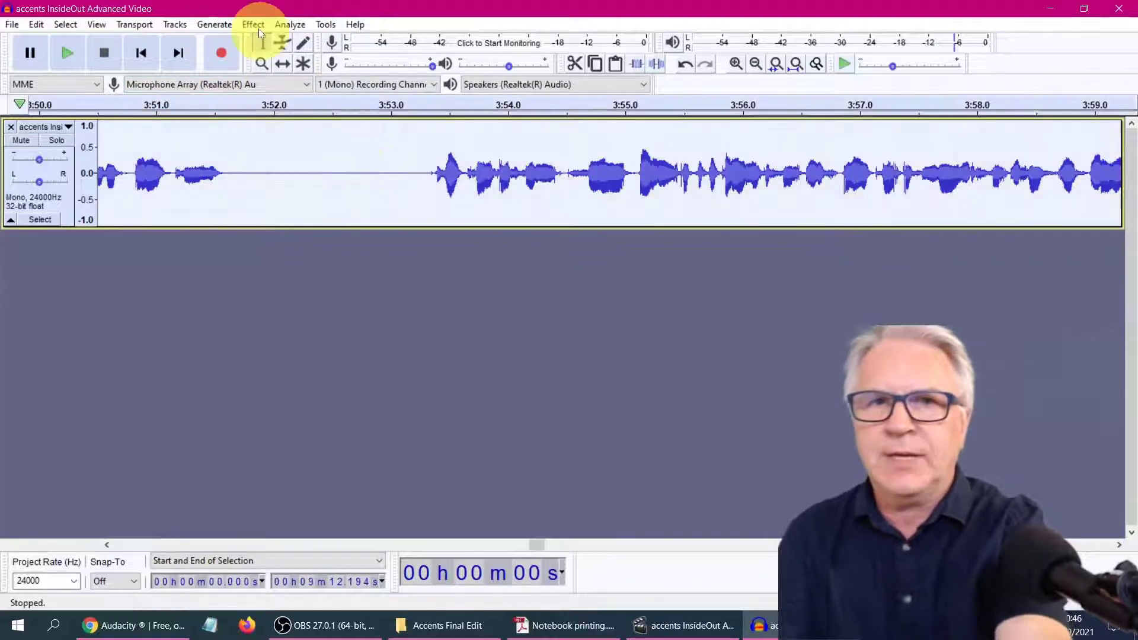
click(253, 25)
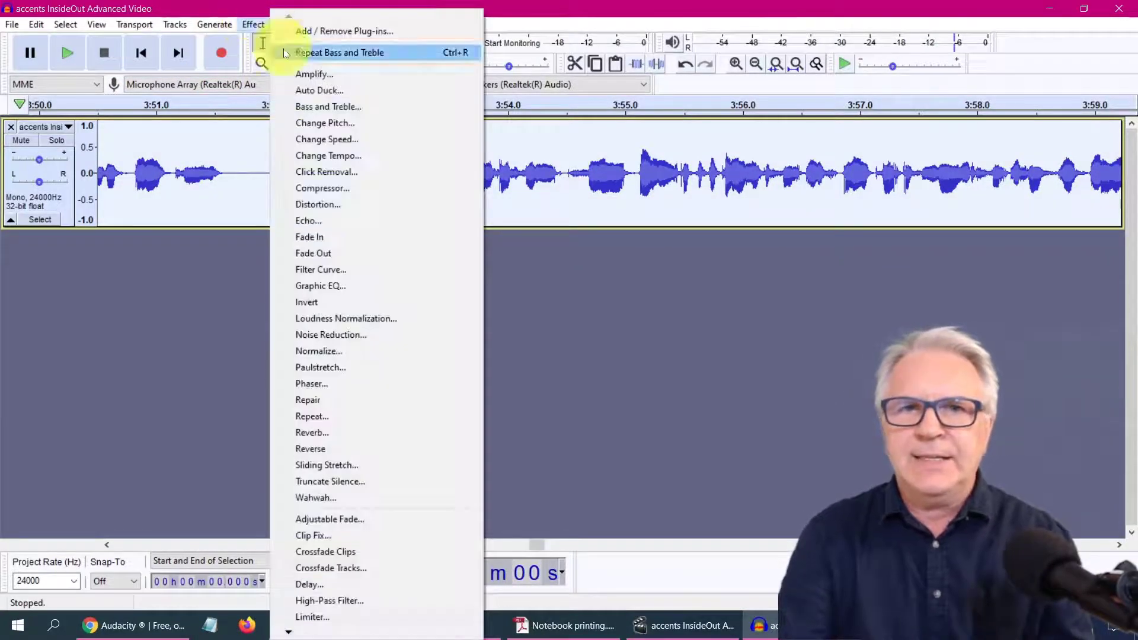
click(351, 350)
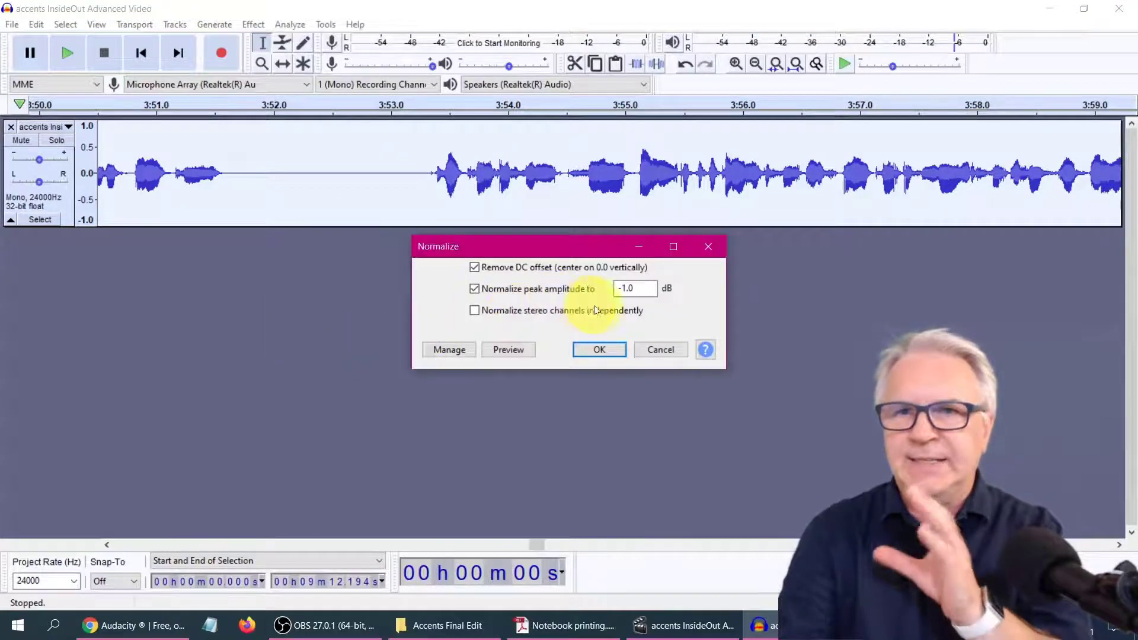
click(600, 350)
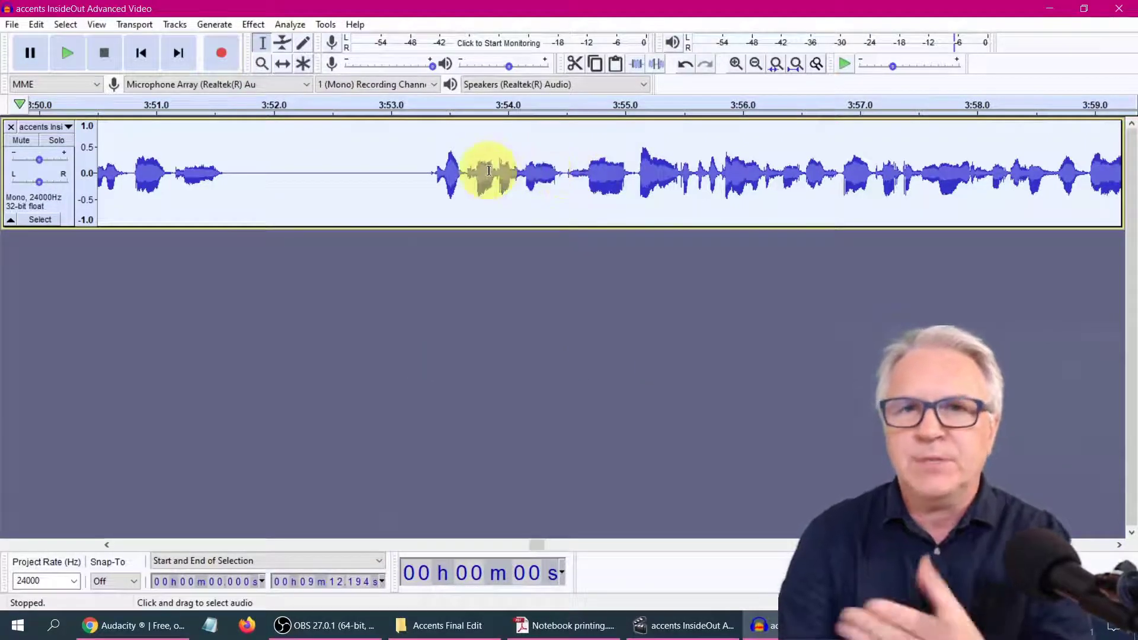
click(382, 155)
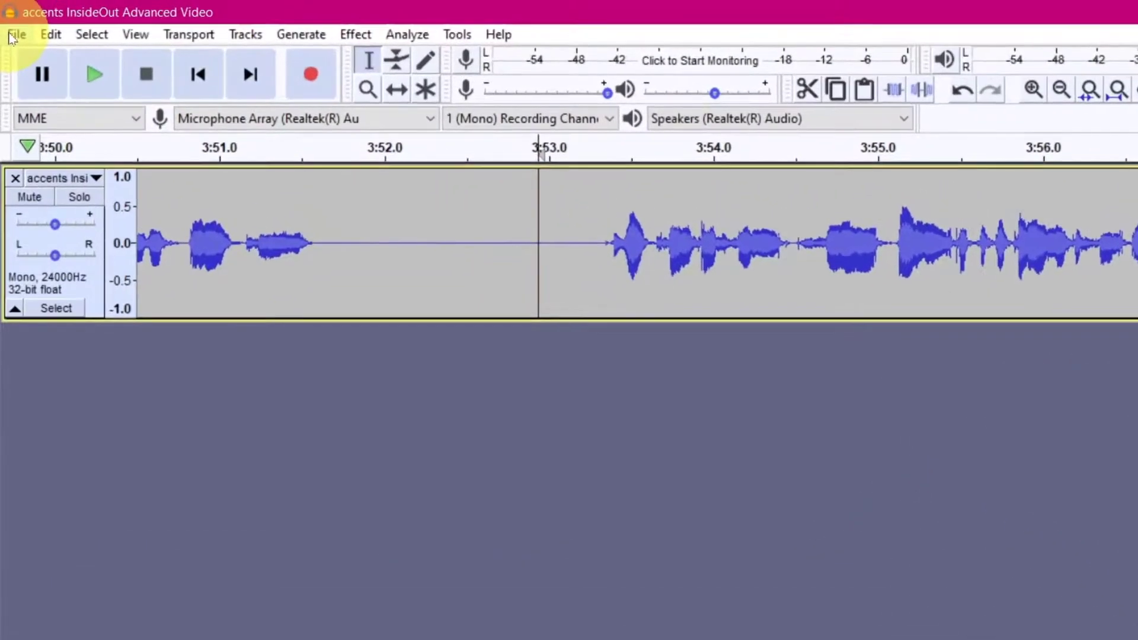
Step: Export the track as an MP3 named "edited audio" into Accents Final Edit inside "Videos Units 2, 3 and 4", leaving the metadata tags empty
click(12, 29)
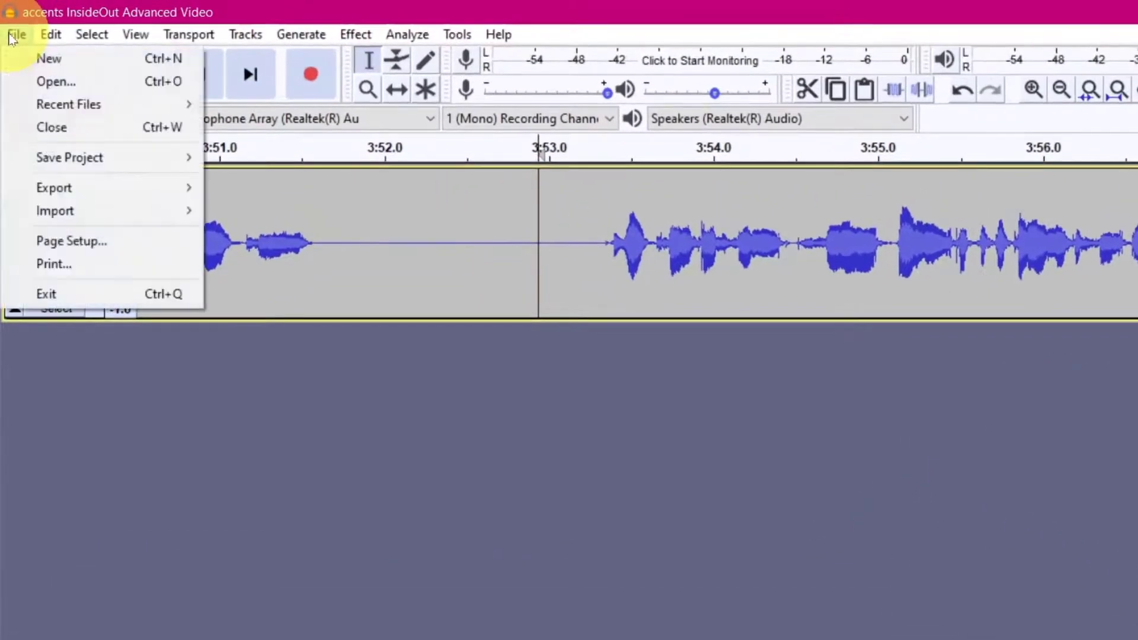
mouse_move(104, 197)
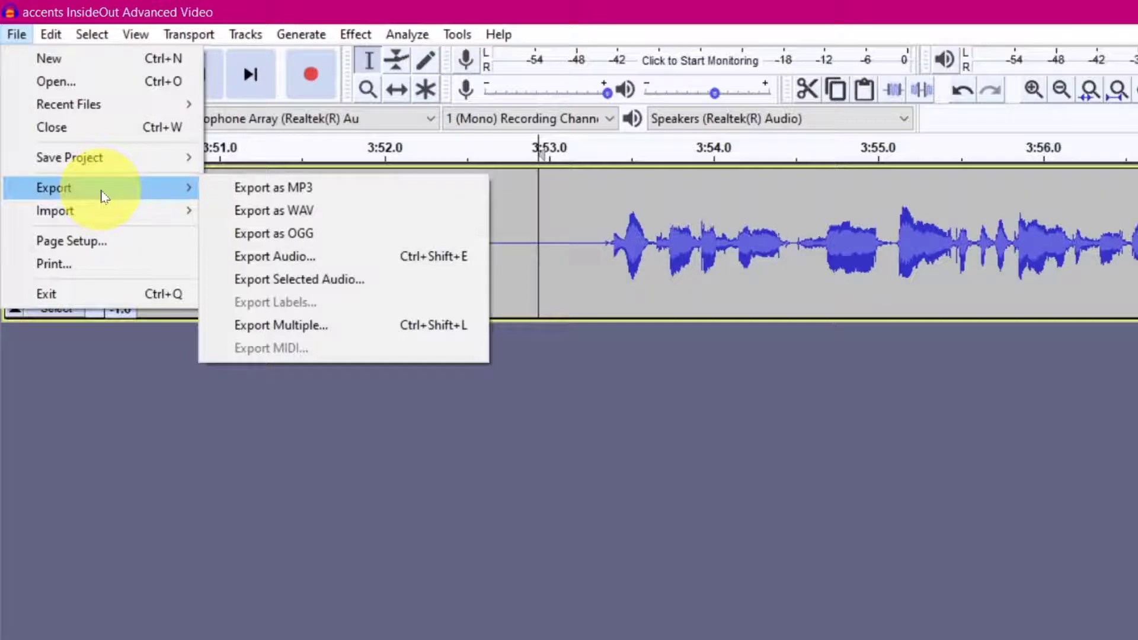
click(263, 190)
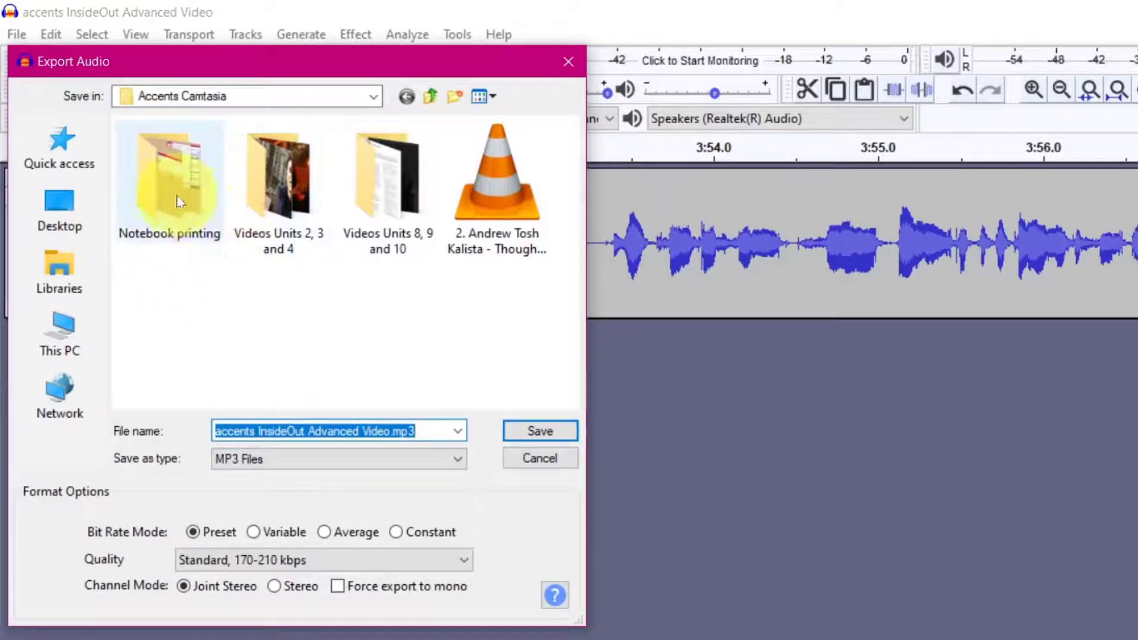
double_click(276, 178)
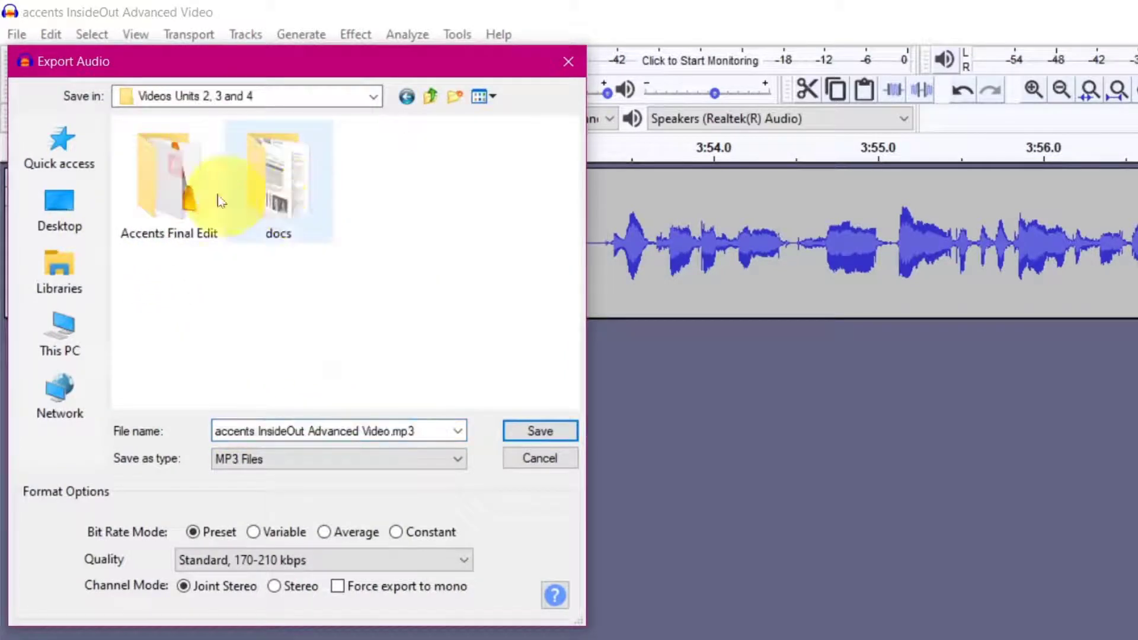
double_click(165, 183)
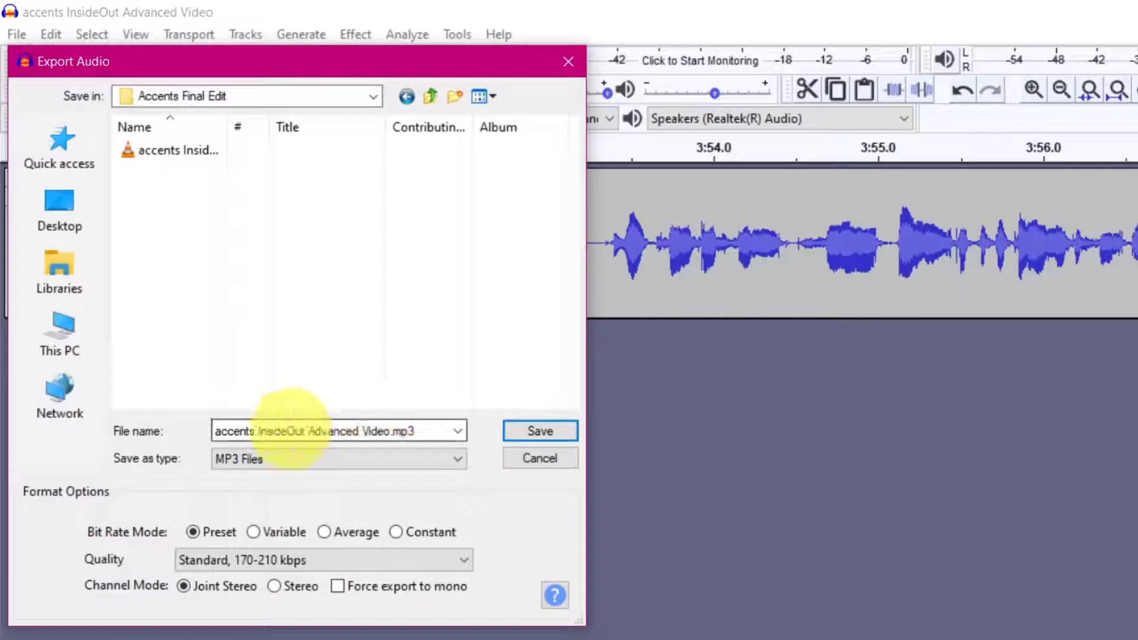
key(ctrl+a)
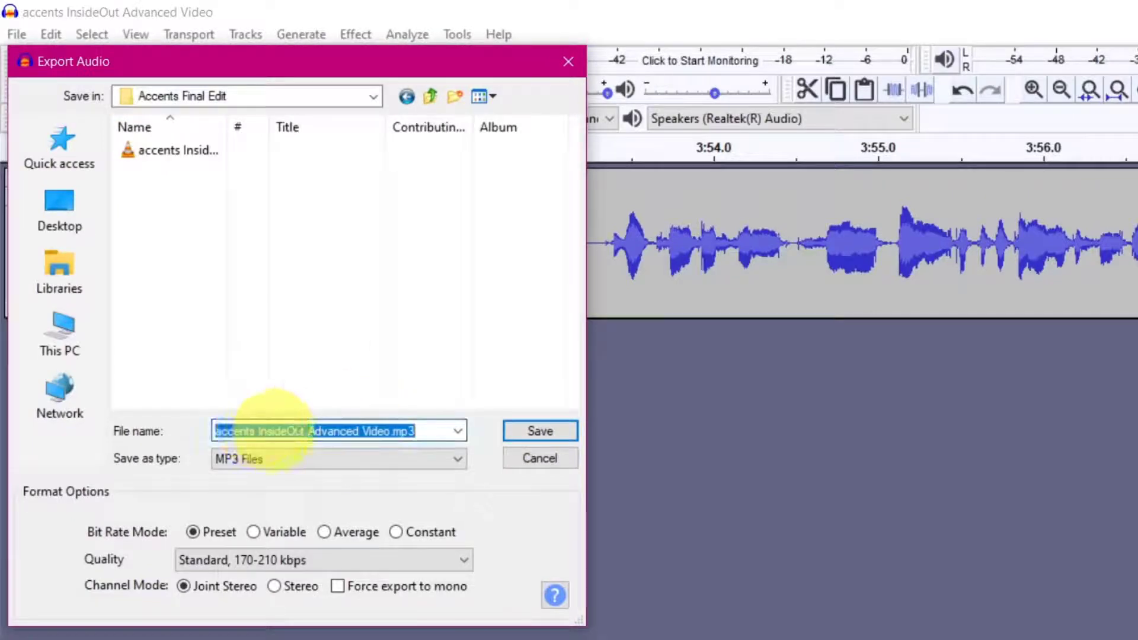
text(edited audio)
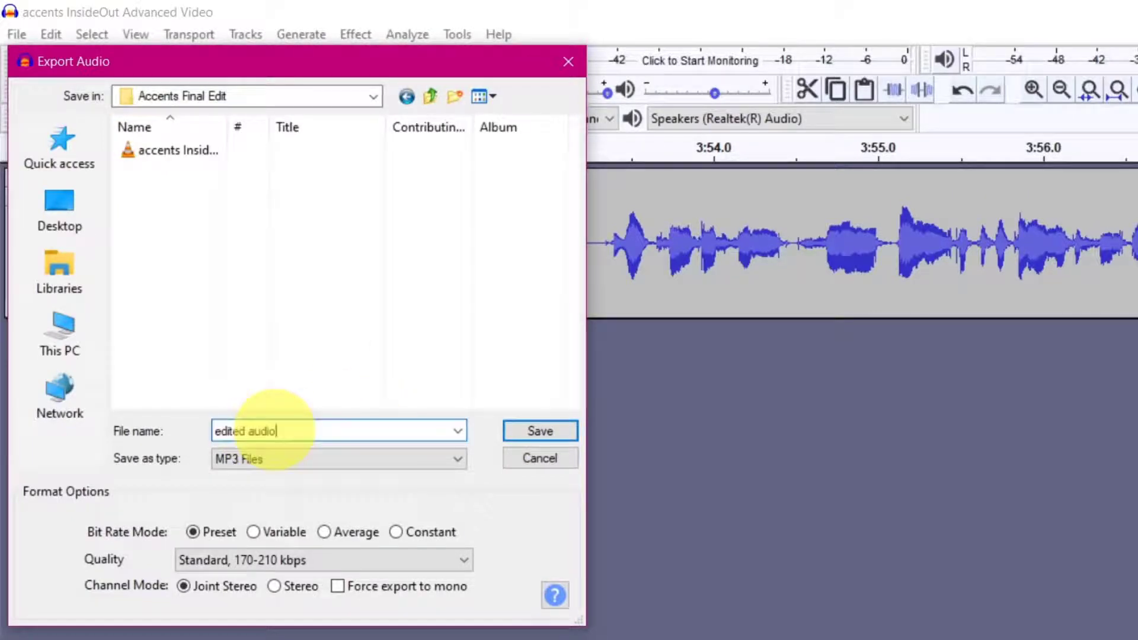
click(517, 434)
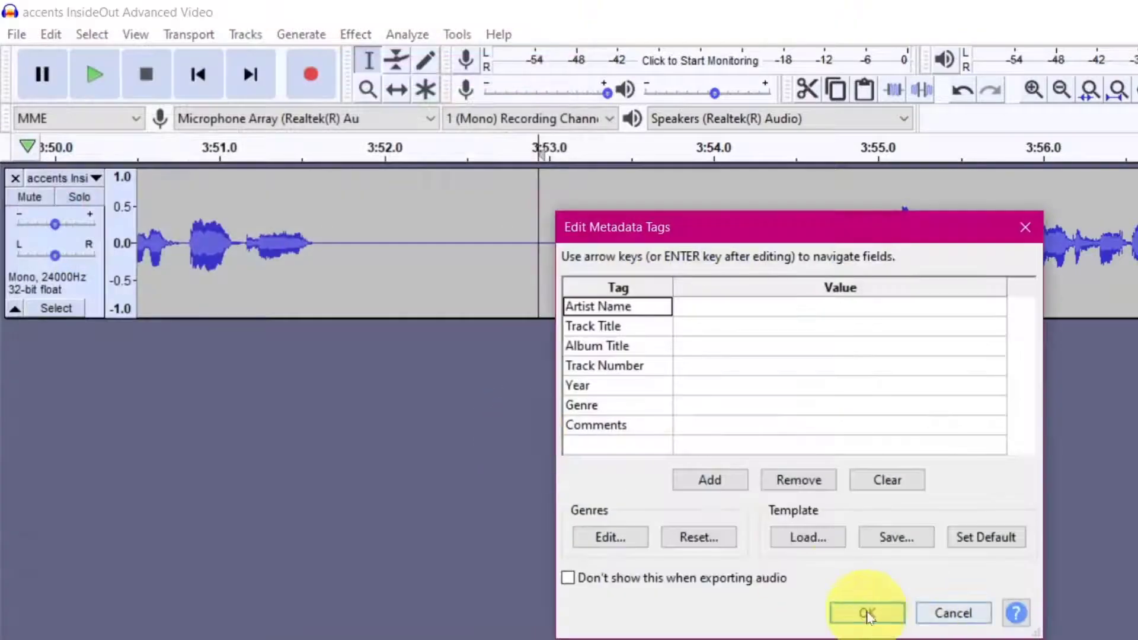
click(866, 608)
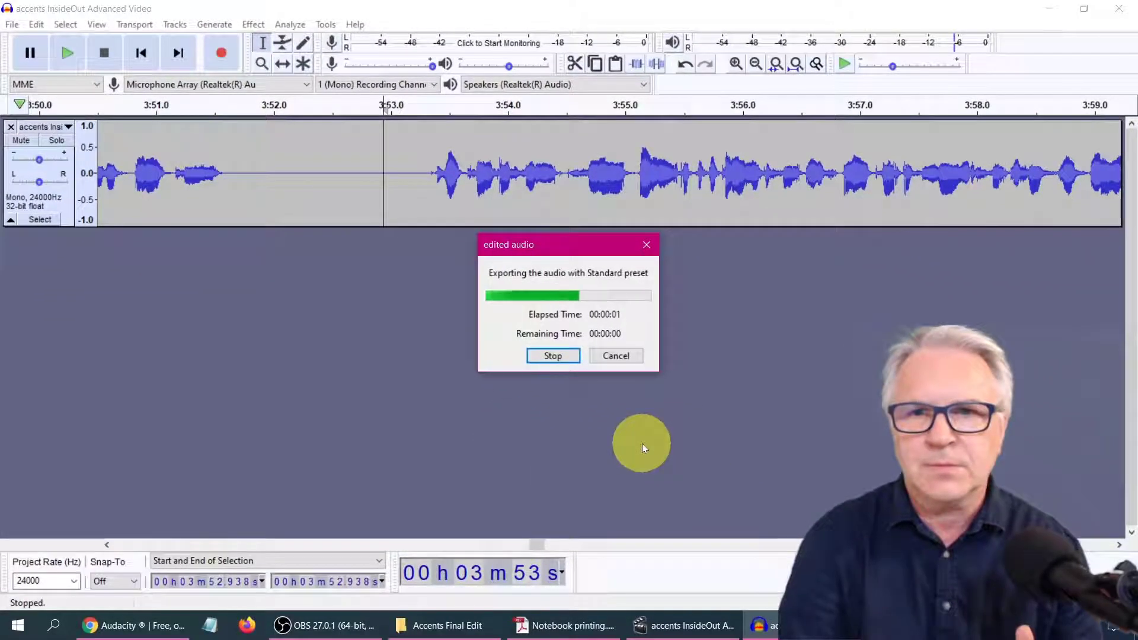
Step: Close Audacity without saving the project, and select edited audio.mp3 in the Accents Final Edit folder
click(1119, 13)
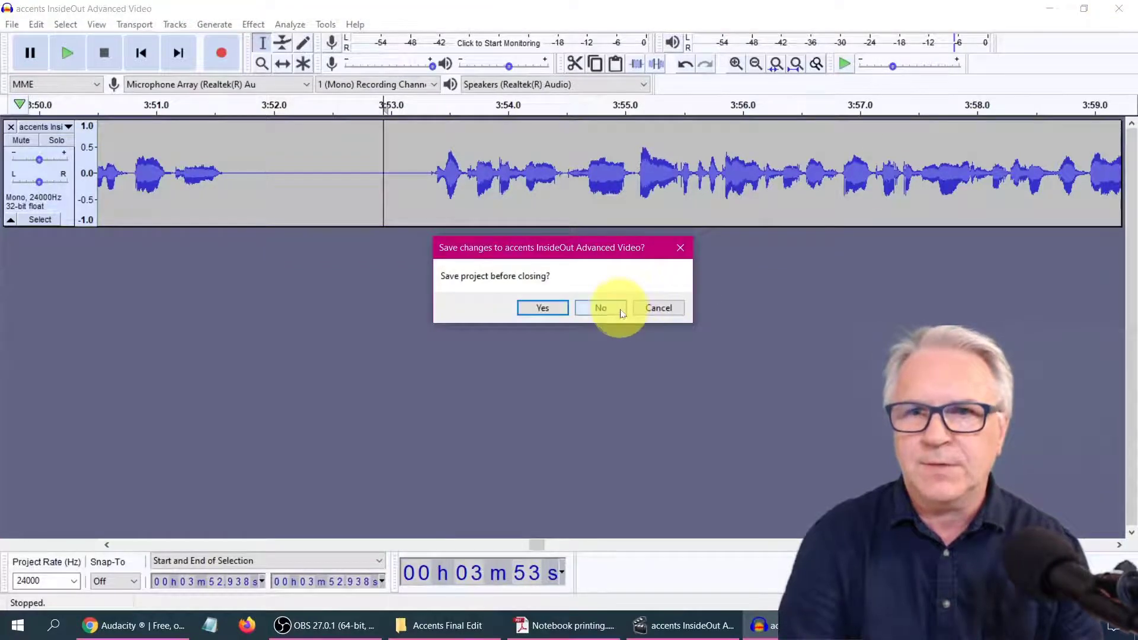
click(620, 309)
click(827, 189)
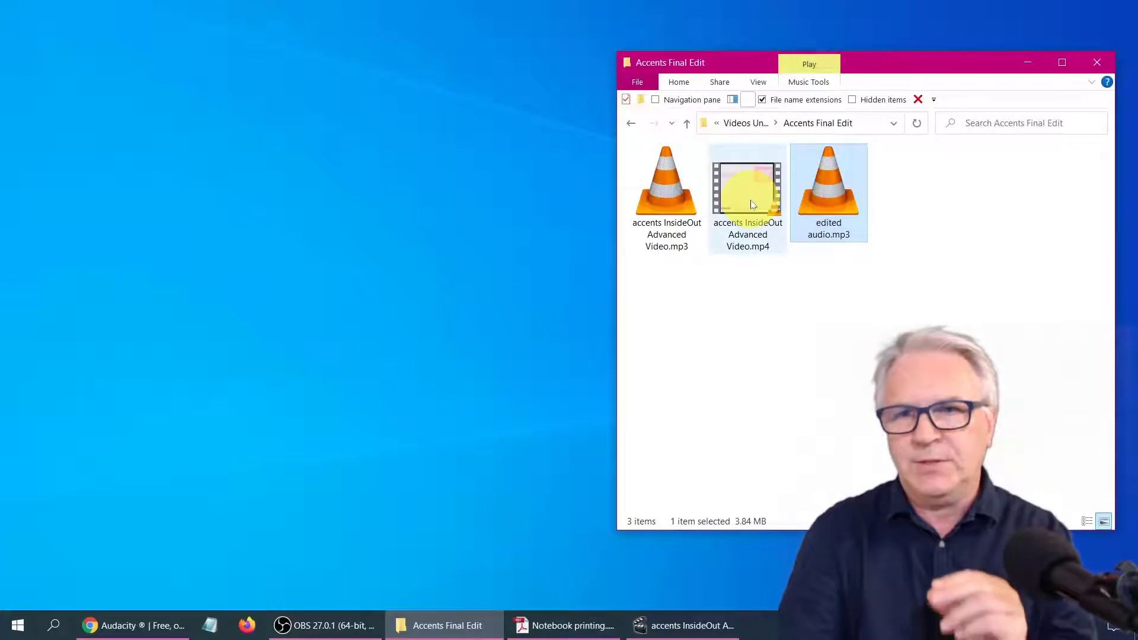
Step: Switch to Avidemux and replace the source of audio track 1 with edited audio.mp3 from the Accents Final Edit folder
click(656, 625)
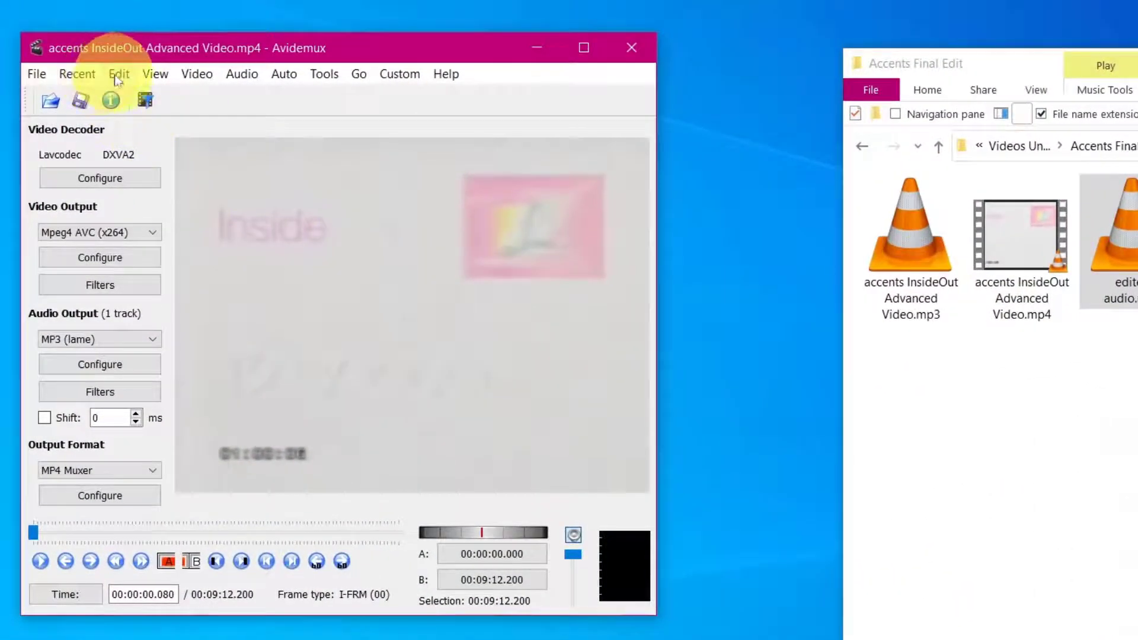
click(241, 75)
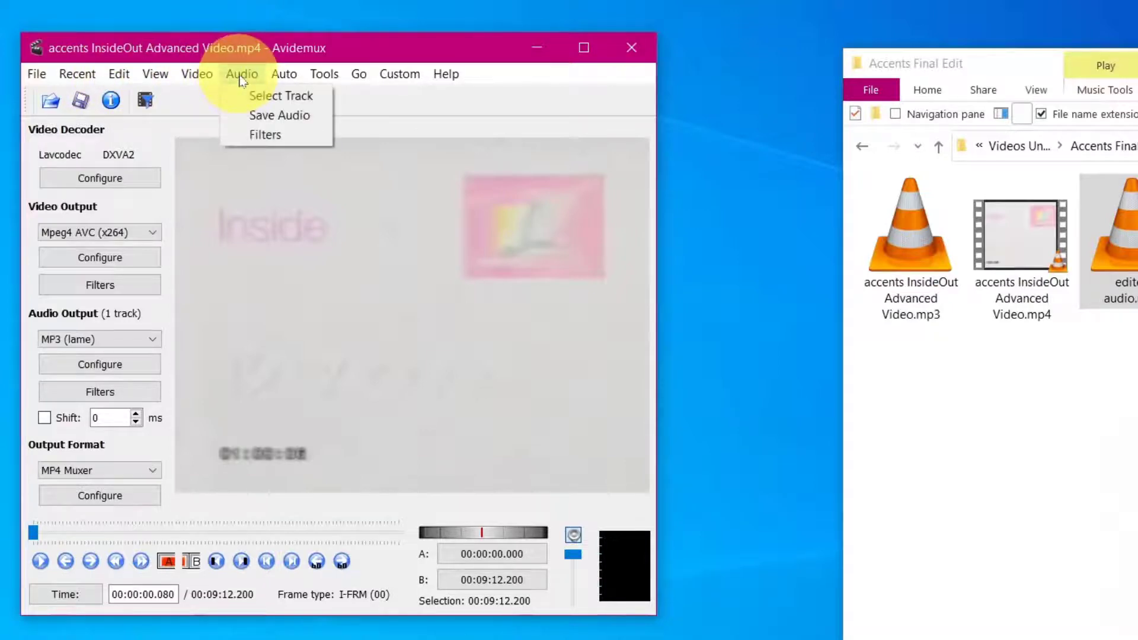
click(276, 97)
drag(377, 228, 425, 229)
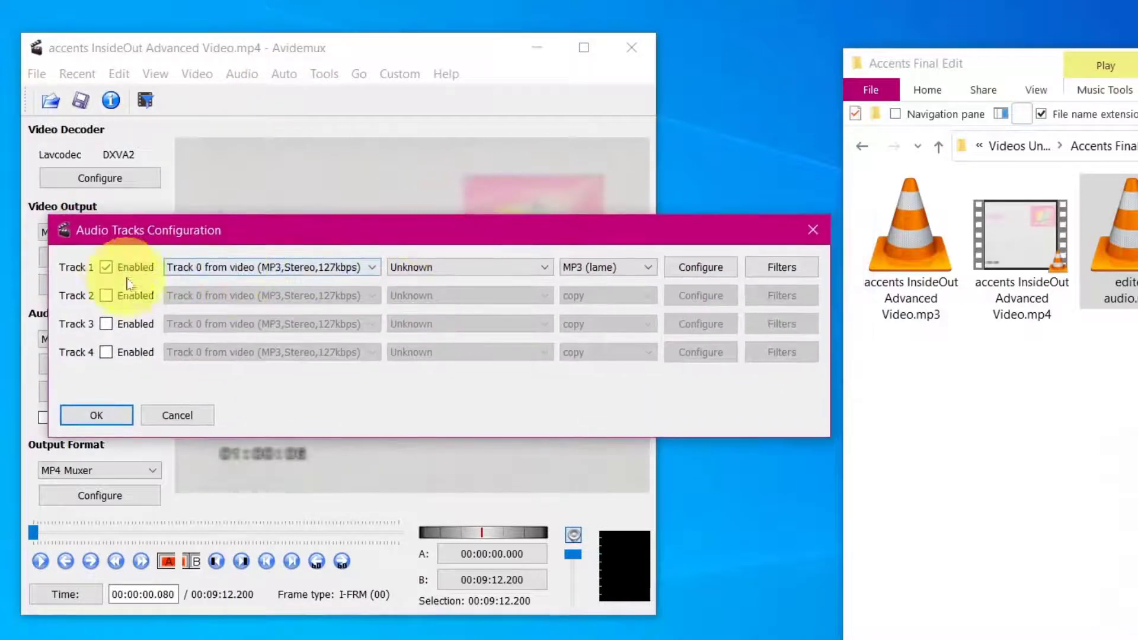
click(289, 268)
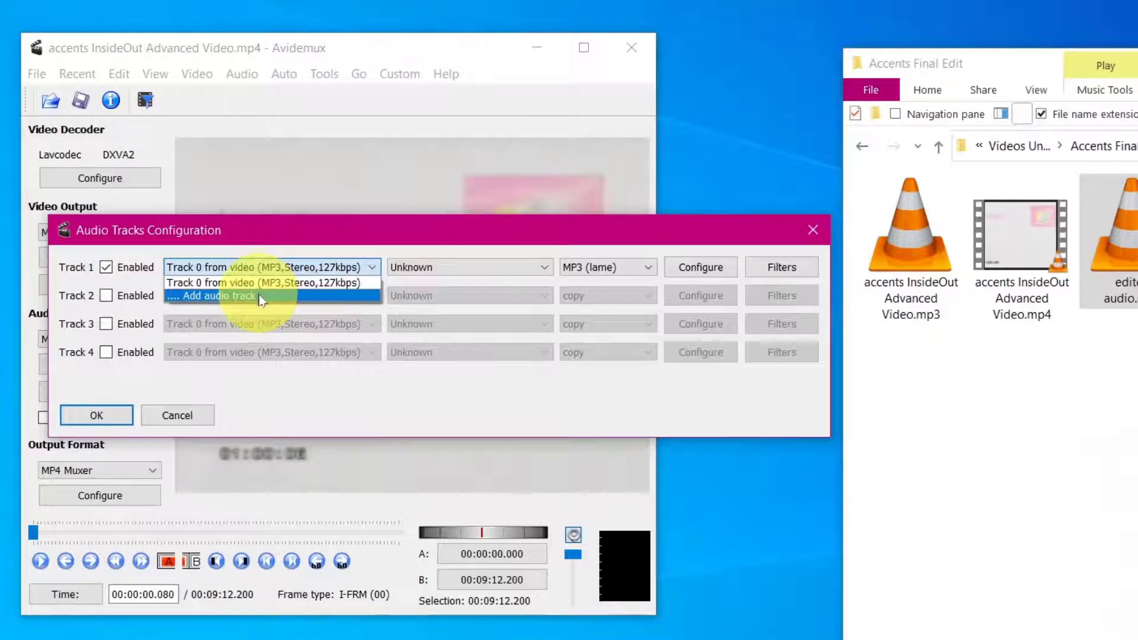
click(265, 295)
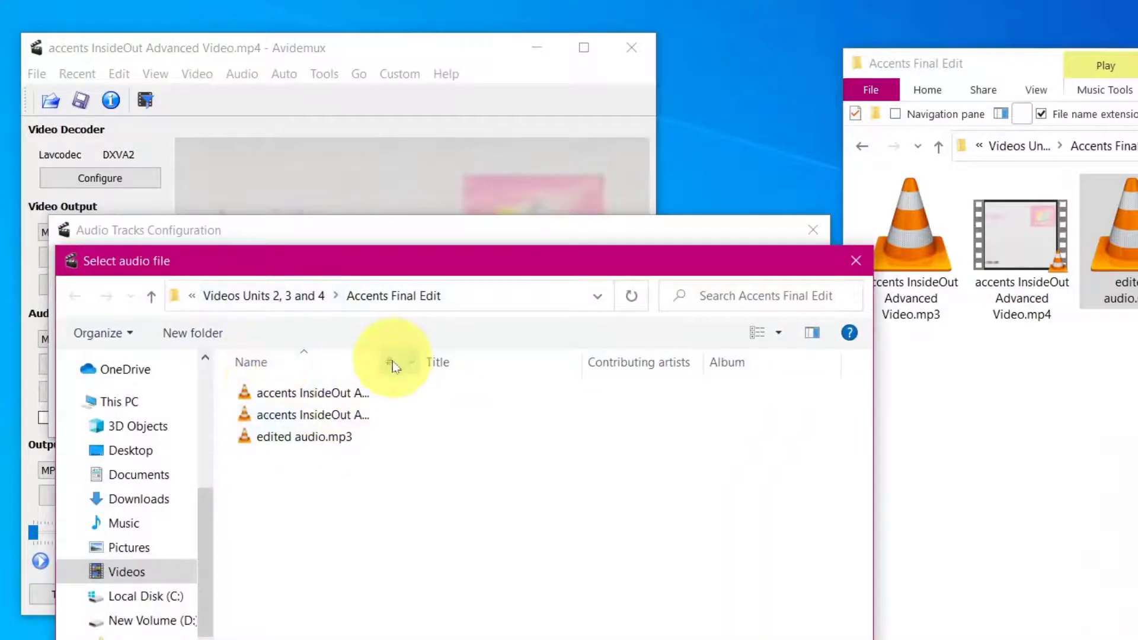
drag(386, 361, 569, 368)
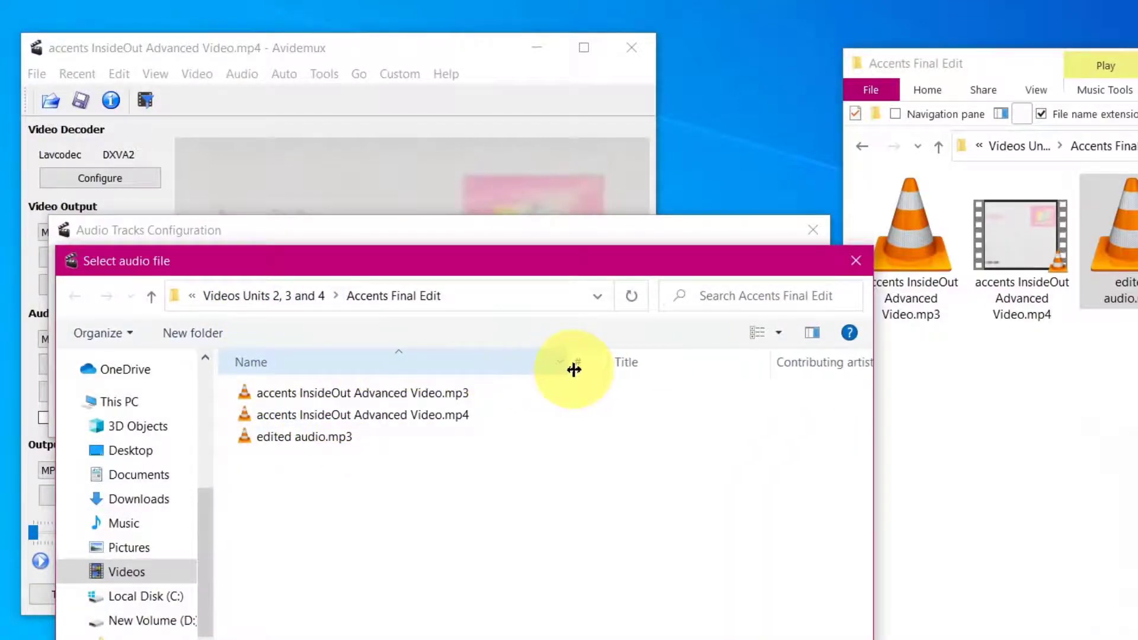
click(292, 439)
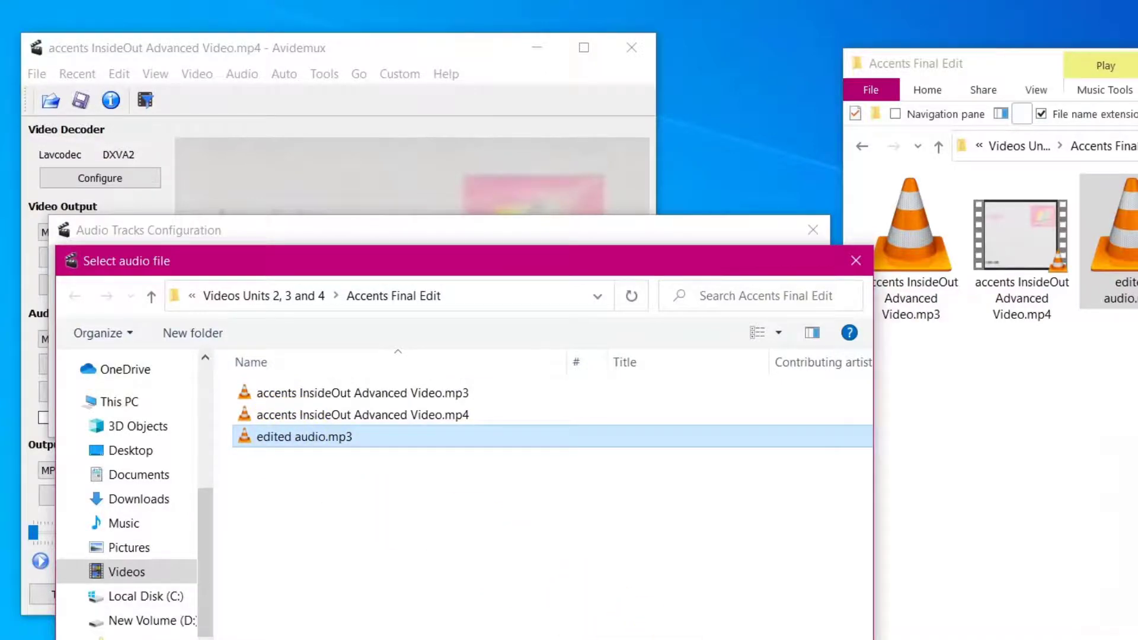
key(Return)
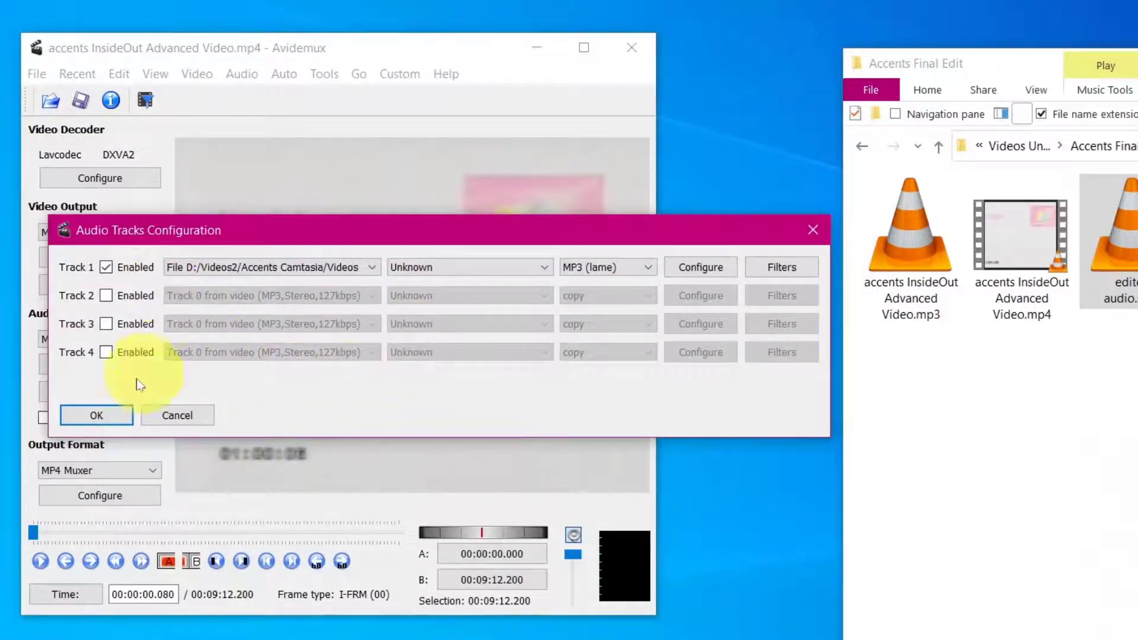
click(96, 415)
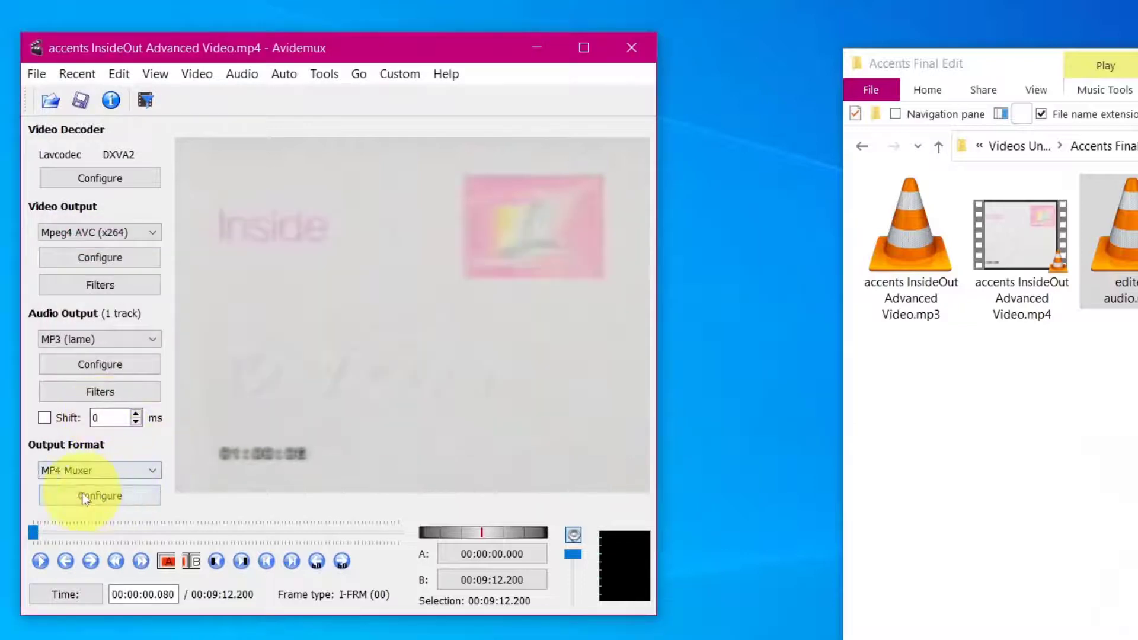
Step: Preview the video with its replaced audio at the start and from about 00:04:02, and stop playback
click(39, 561)
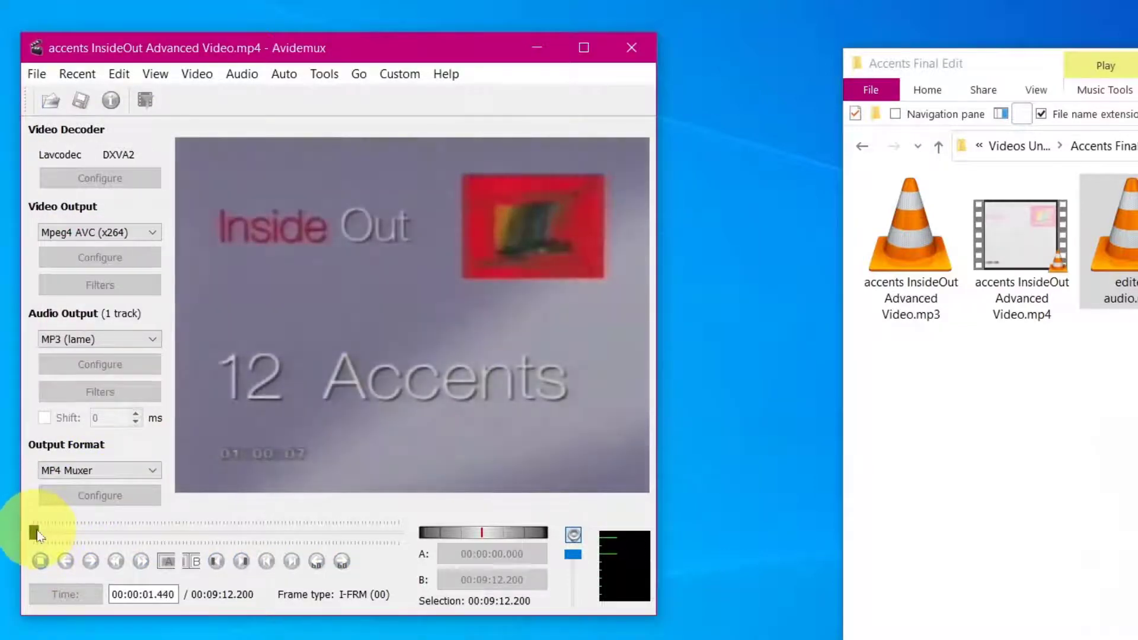
drag(37, 535, 148, 558)
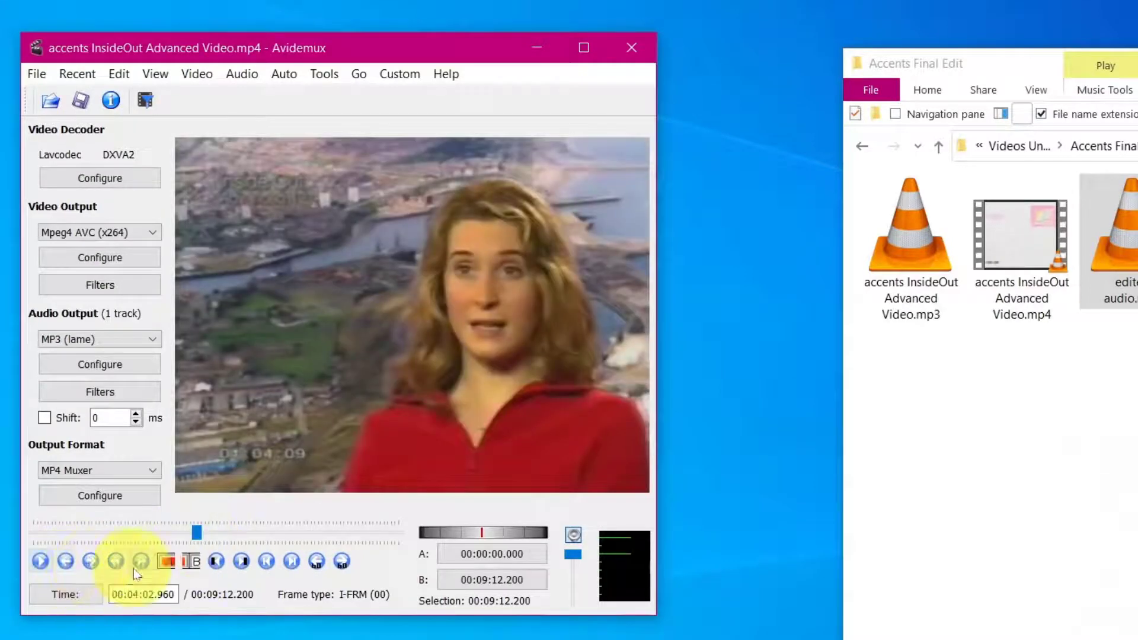
click(41, 561)
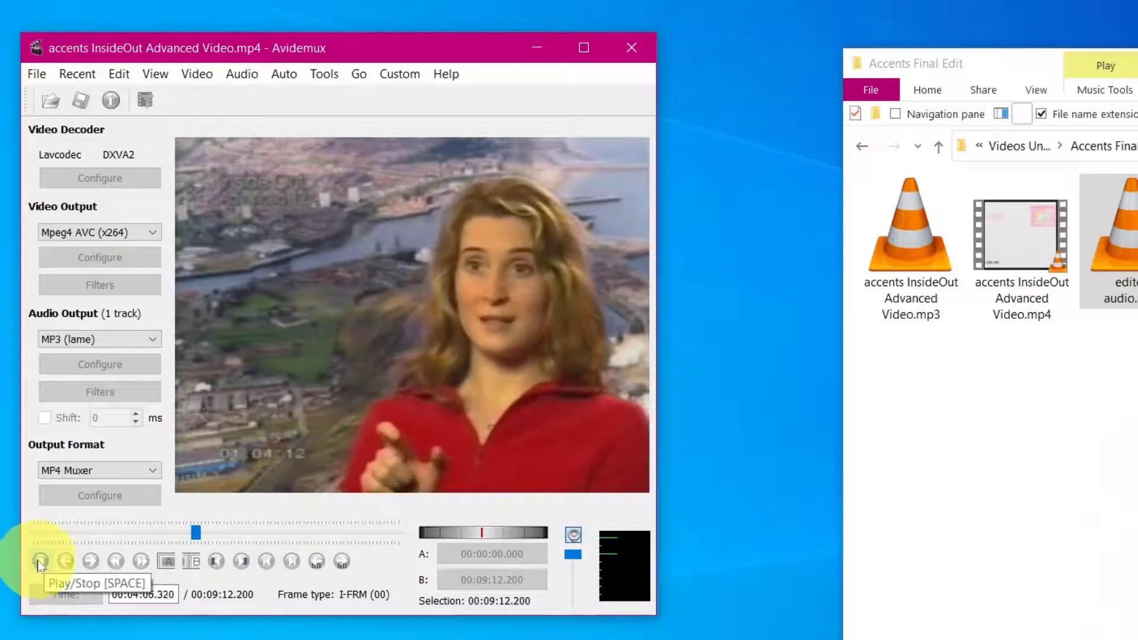
click(40, 562)
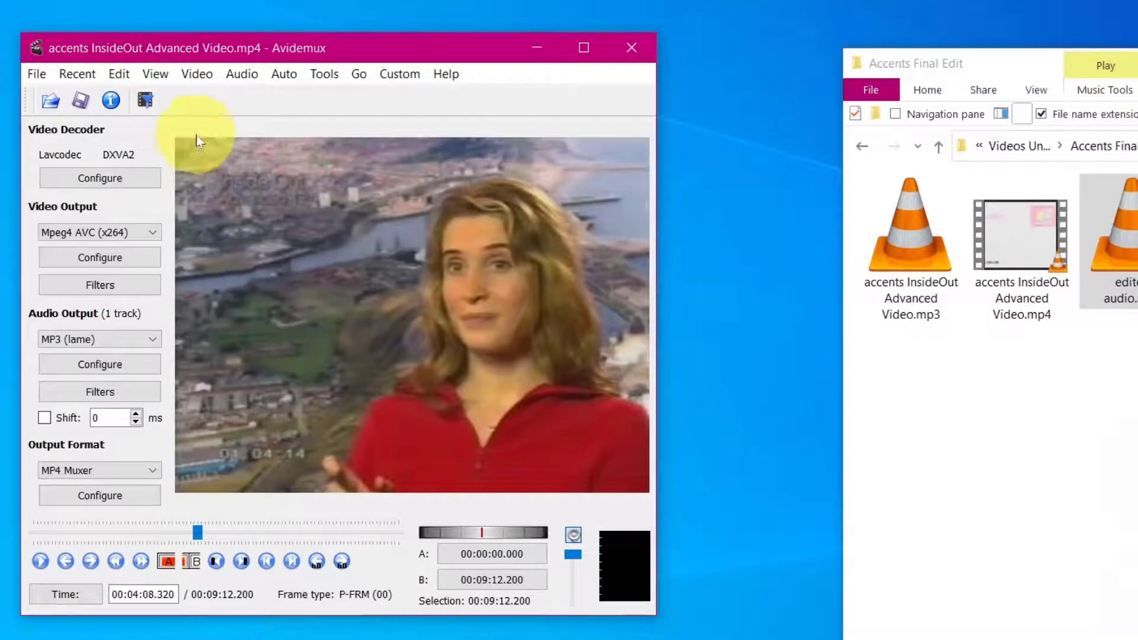
Step: Save the video as an MP4 named "Accents final" in the Accents Final Edit folder, and dismiss the completion message
click(81, 102)
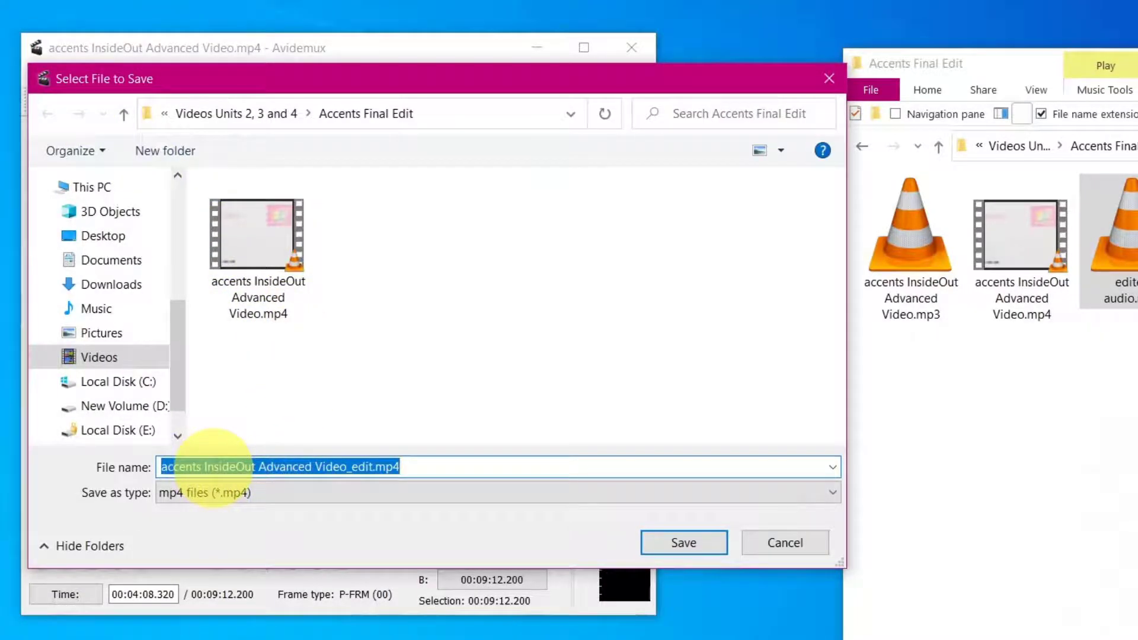
text(Accen)
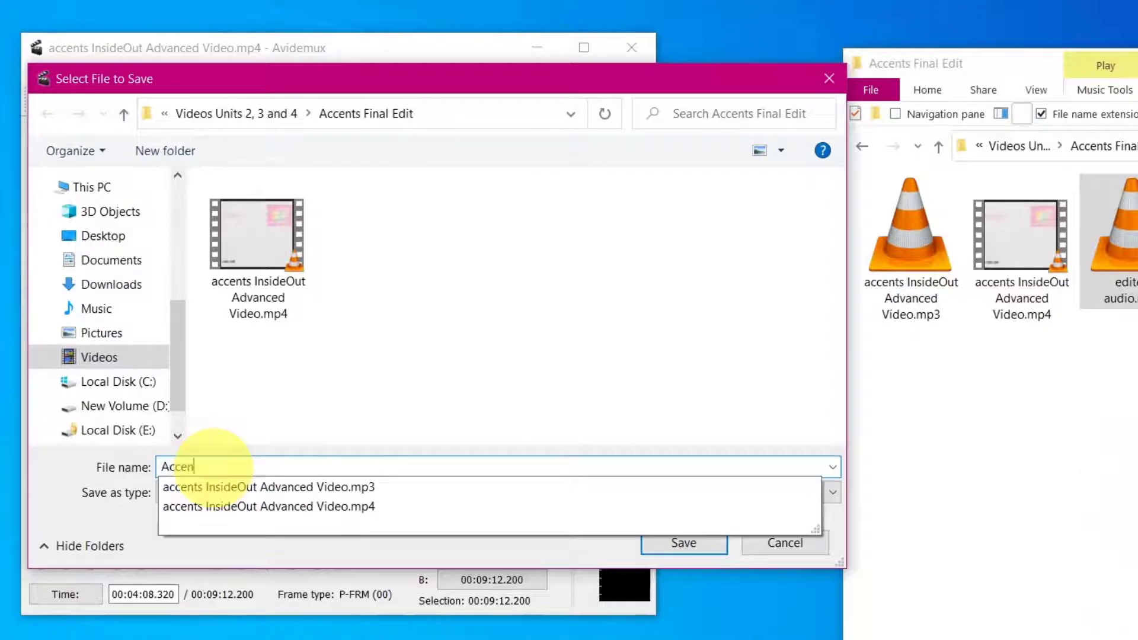
text(ts final)
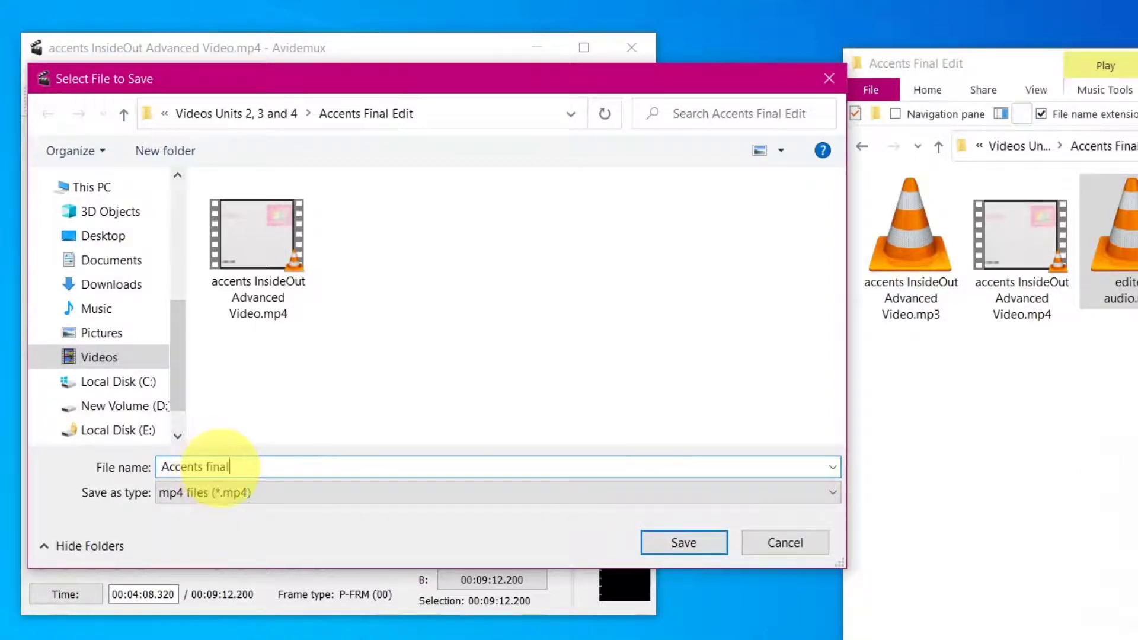
click(662, 550)
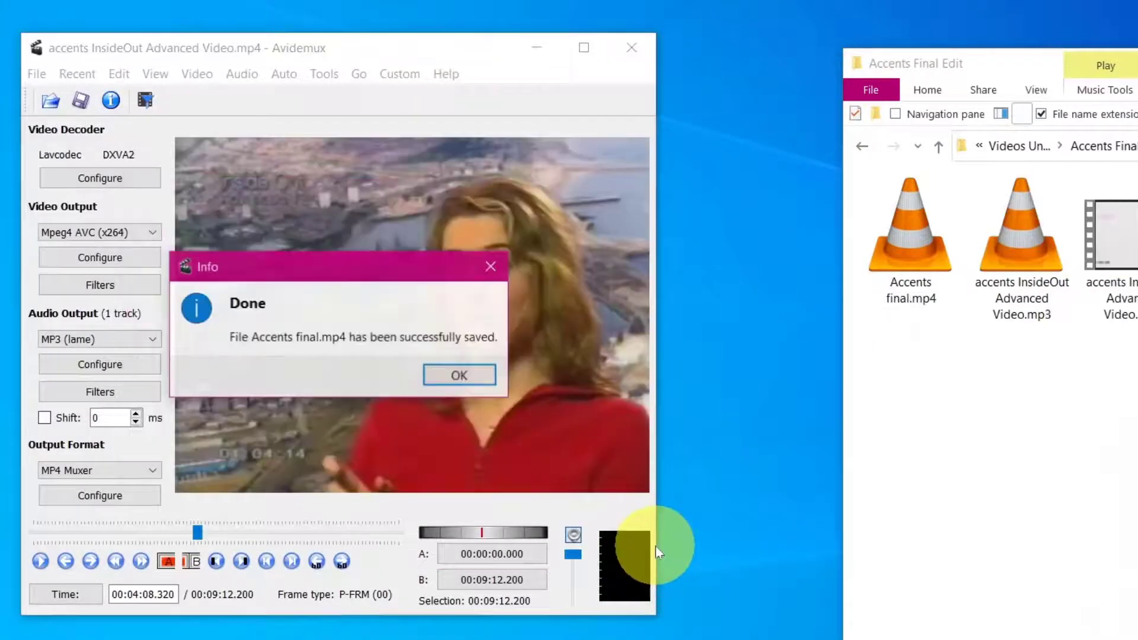
click(477, 380)
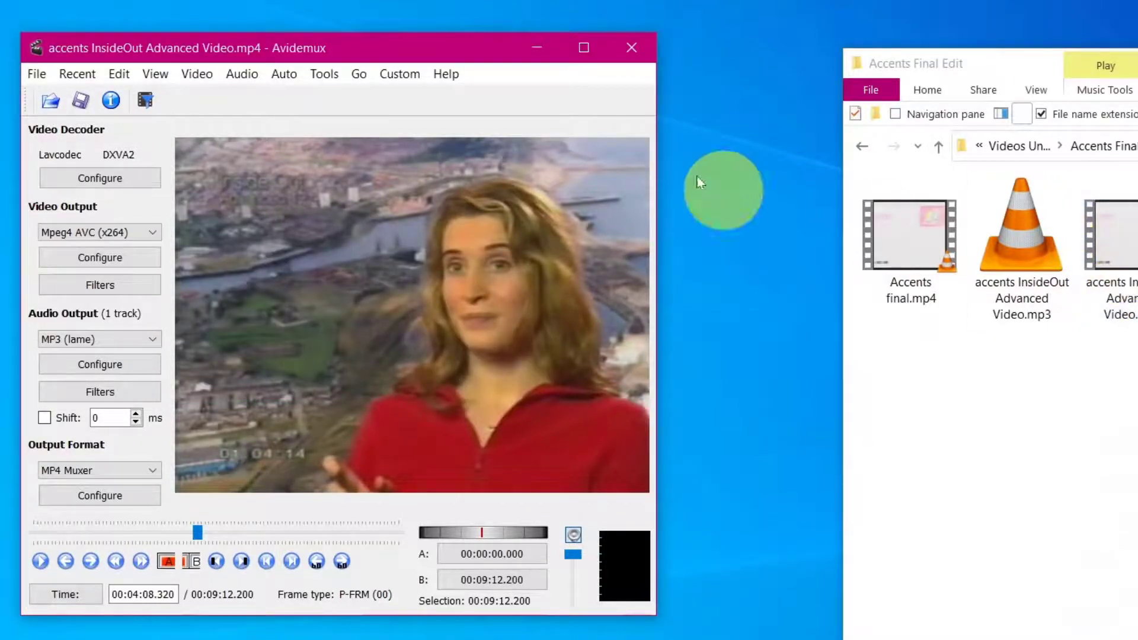
Step: Minimize Avidemux, play accents InsideOut Advanced Video.mp4 from about 03:53 to hear its original audio, and close the player
click(537, 48)
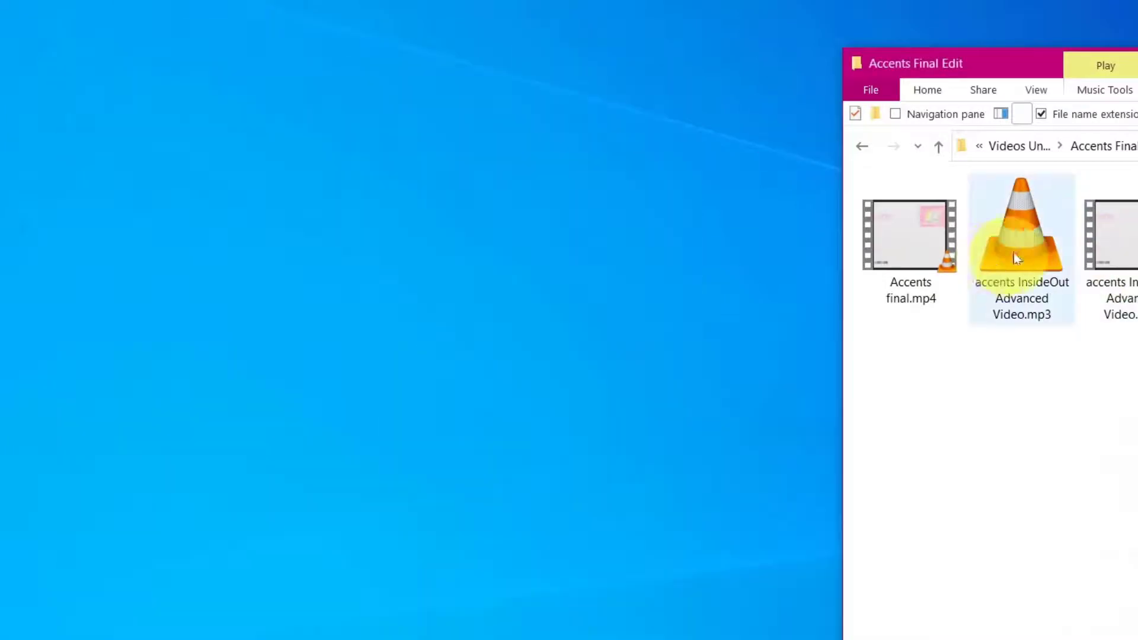
click(1112, 255)
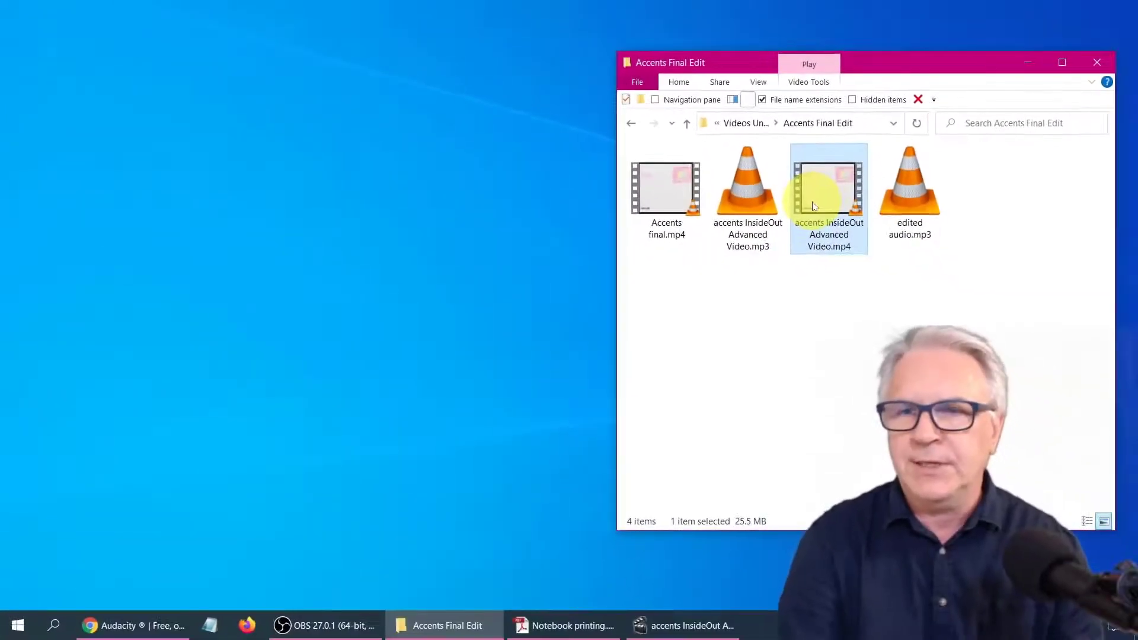
double_click(813, 206)
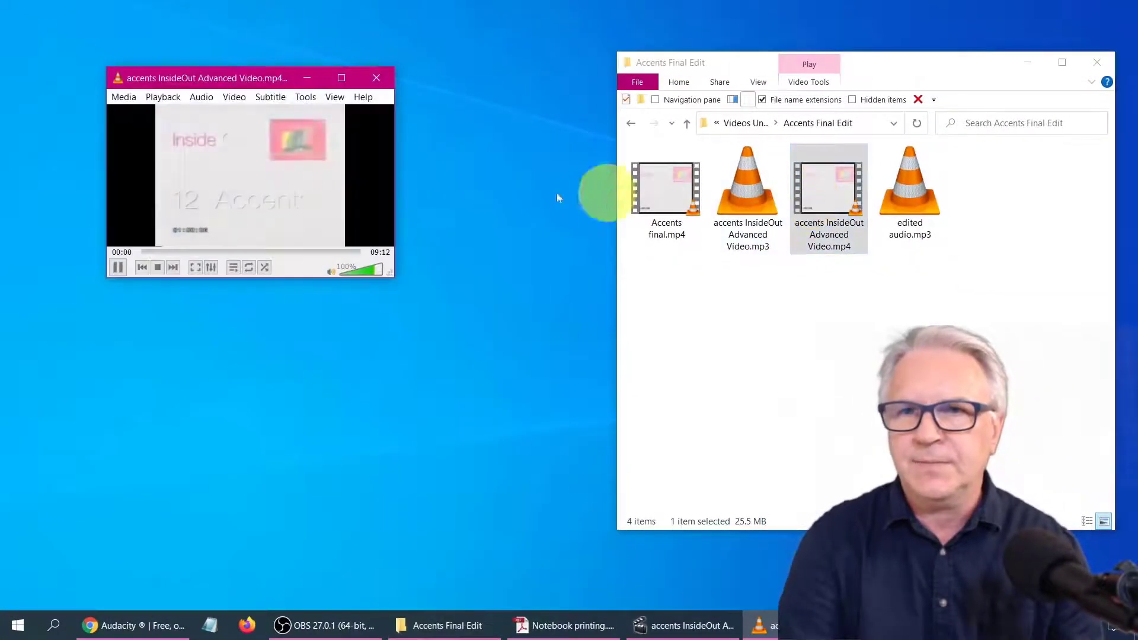
click(234, 252)
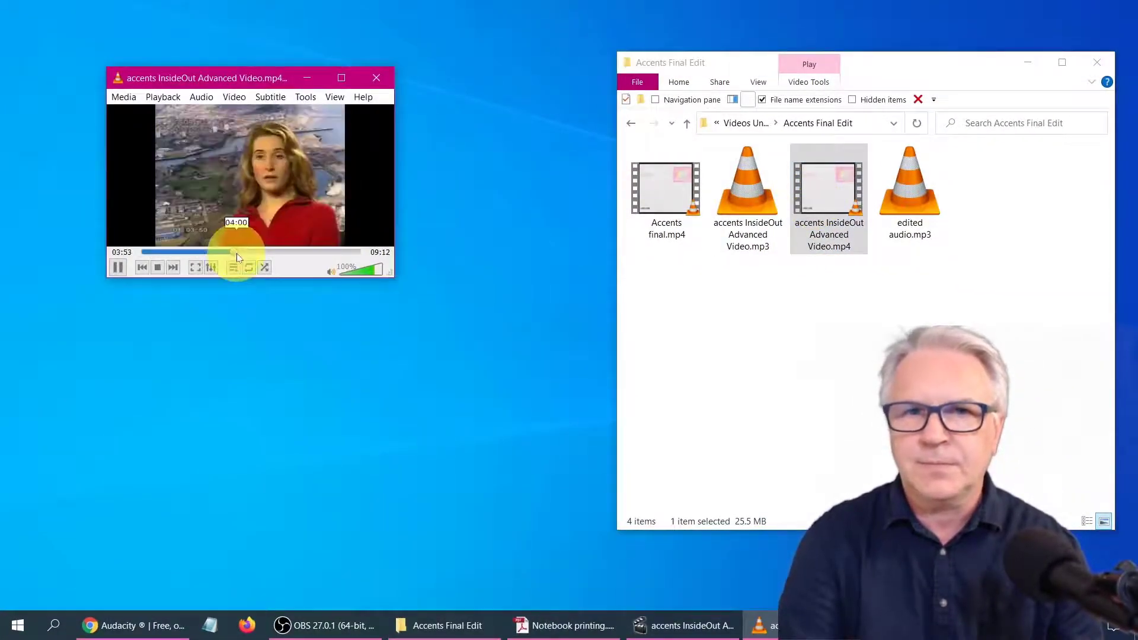
click(376, 78)
Step: Play Accents final.mp4 from just before its midpoint to check the edited audio, and close the player
double_click(666, 212)
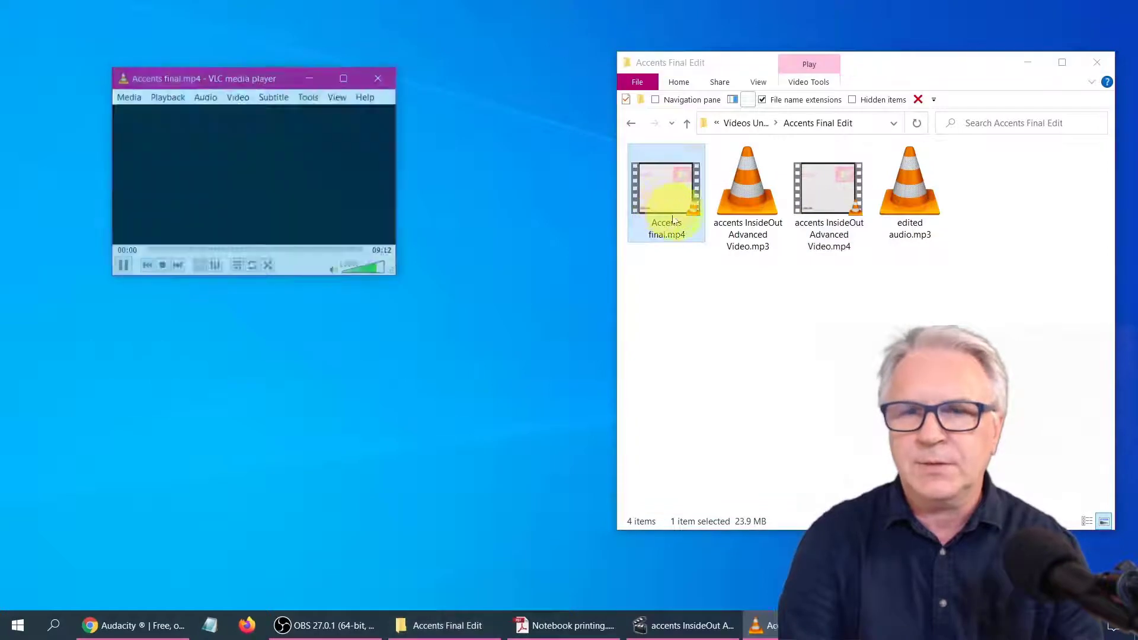
click(243, 252)
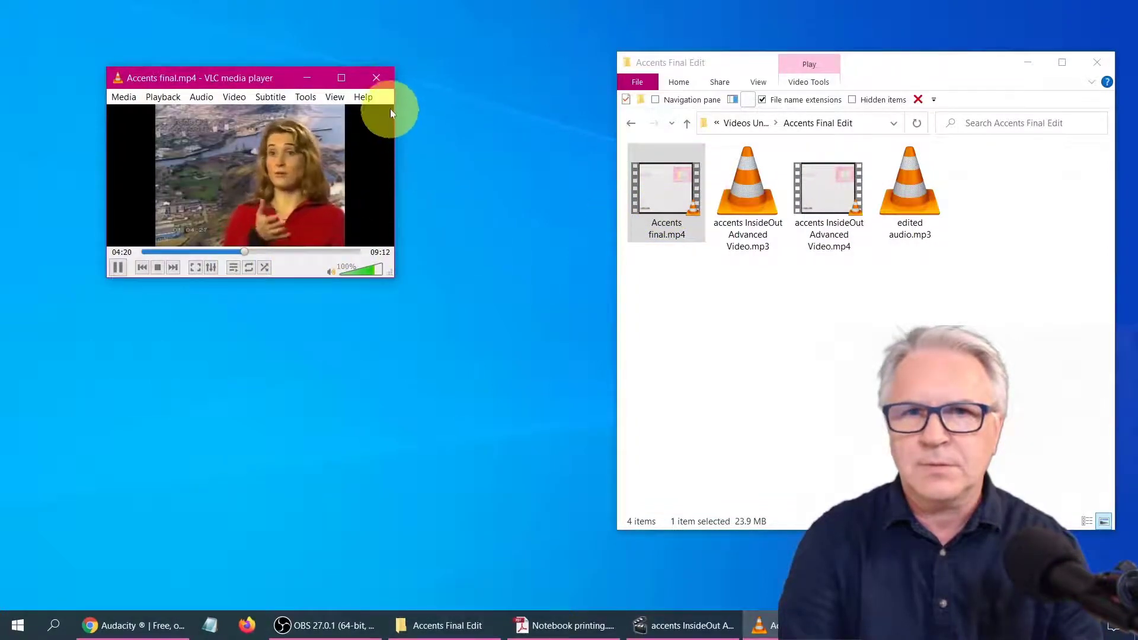
click(377, 81)
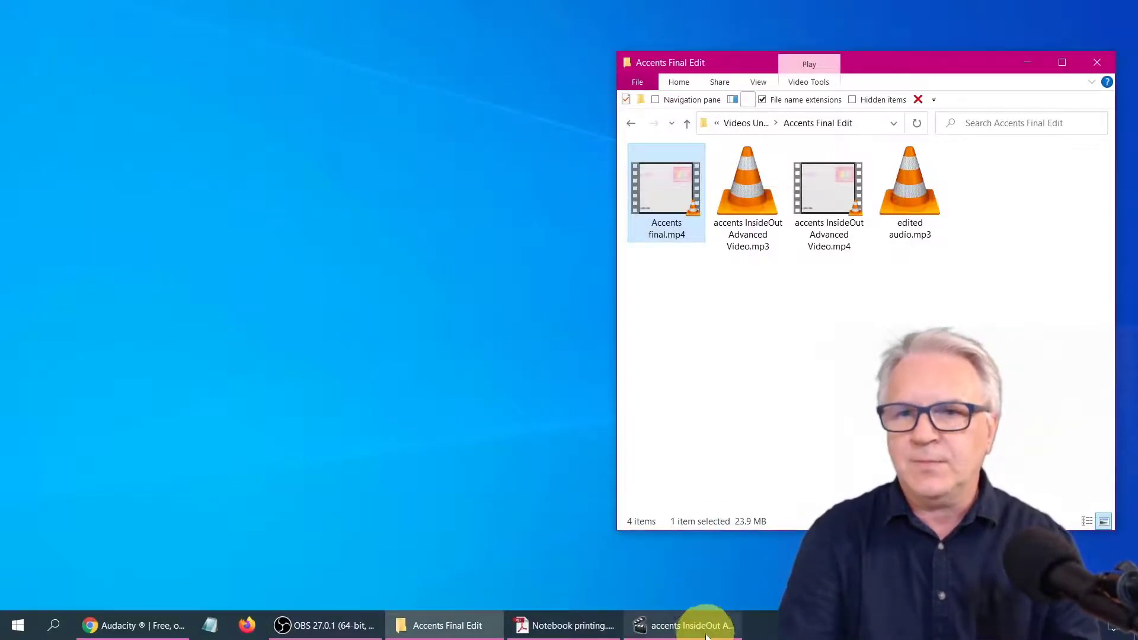
Step: Switch to Avidemux and try the Crop video filter with margins of 20 left, 32 top, 24 right and 24 bottom, and cancel it
click(686, 625)
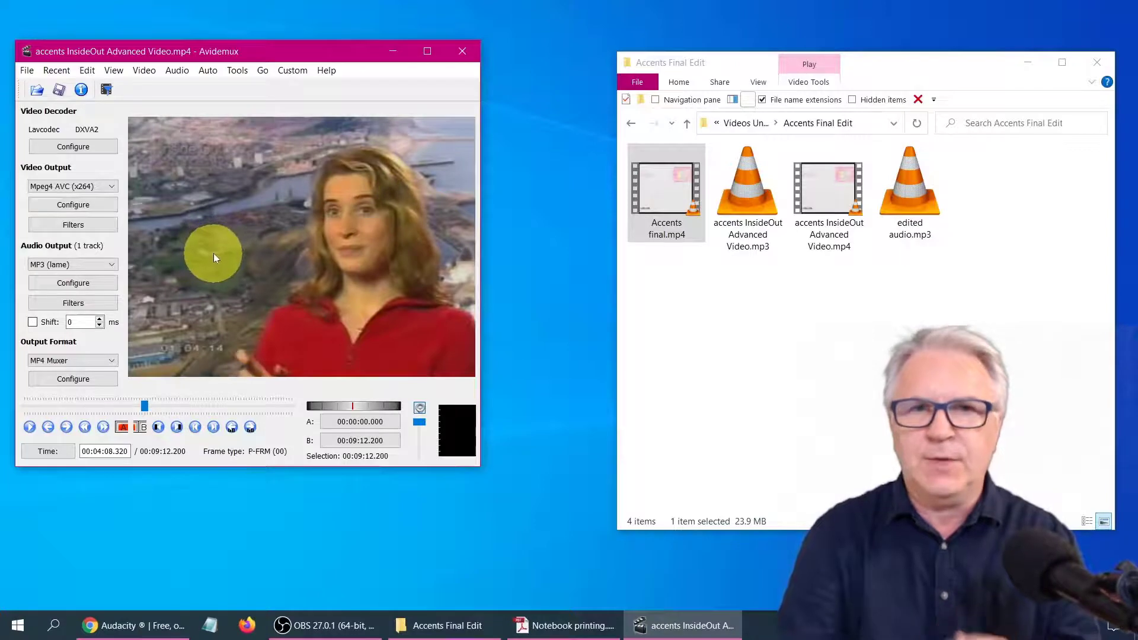
click(76, 228)
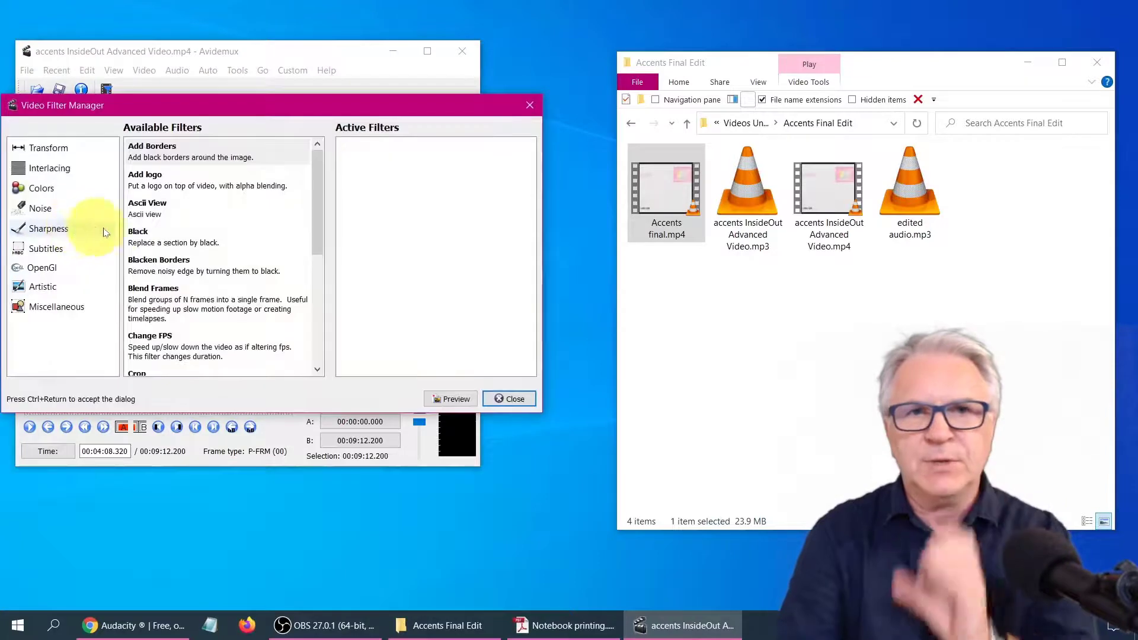
click(318, 370)
click(175, 298)
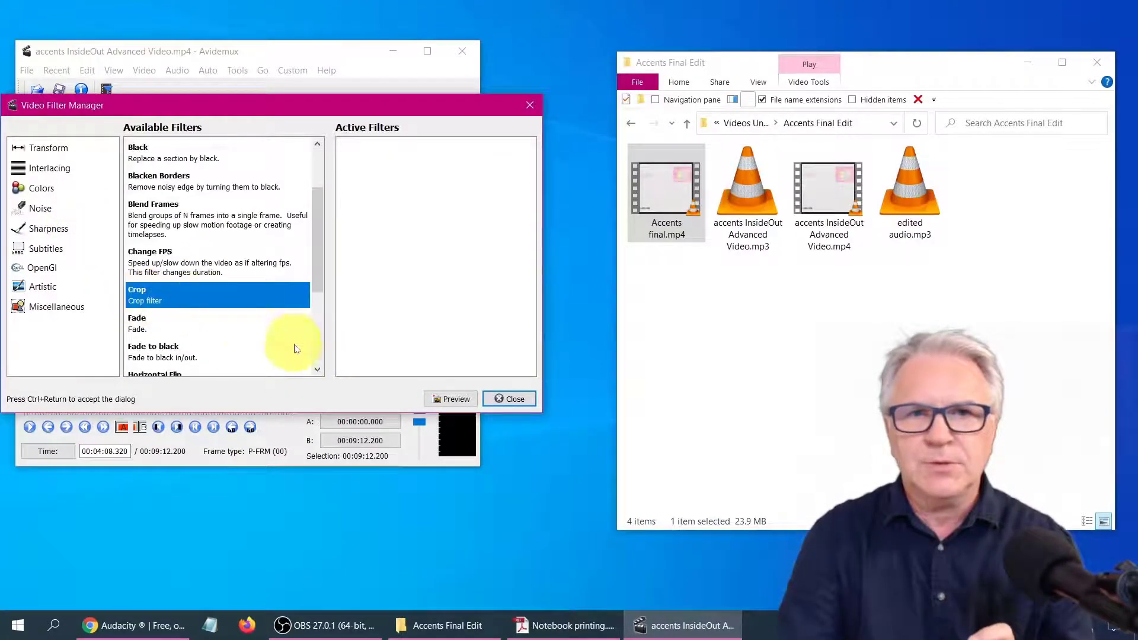
double_click(180, 308)
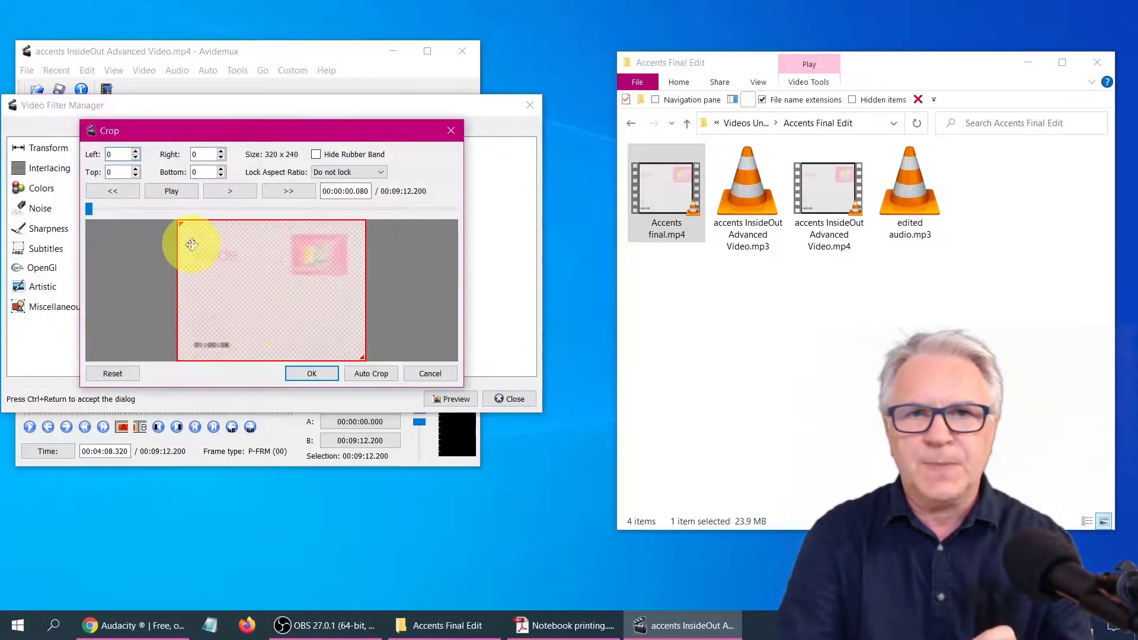
drag(178, 224, 193, 242)
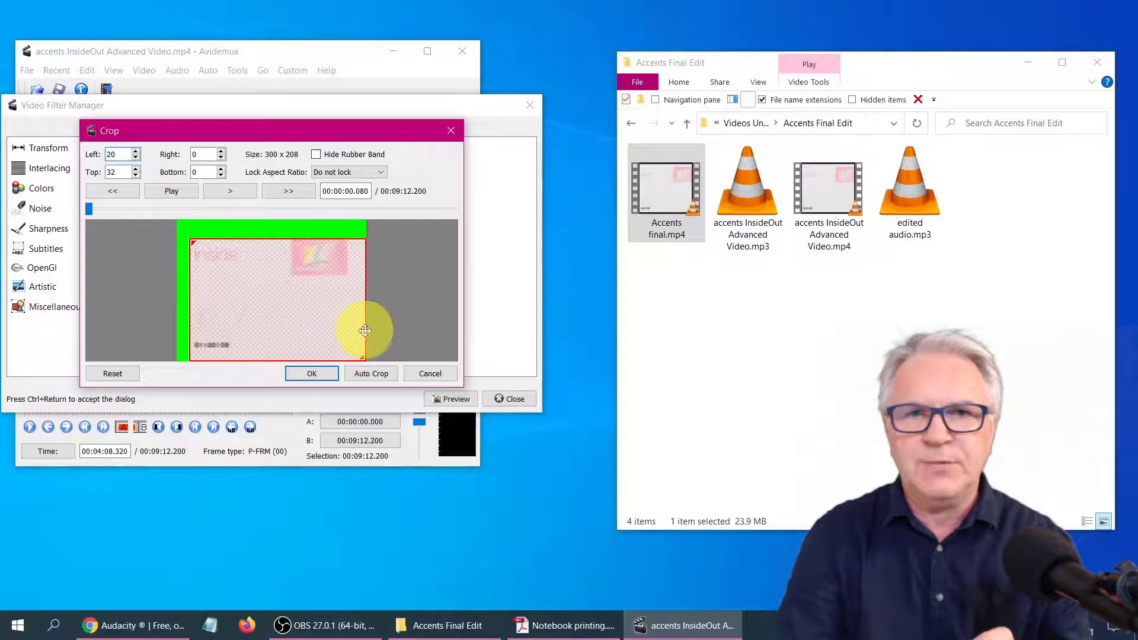
drag(362, 356, 351, 347)
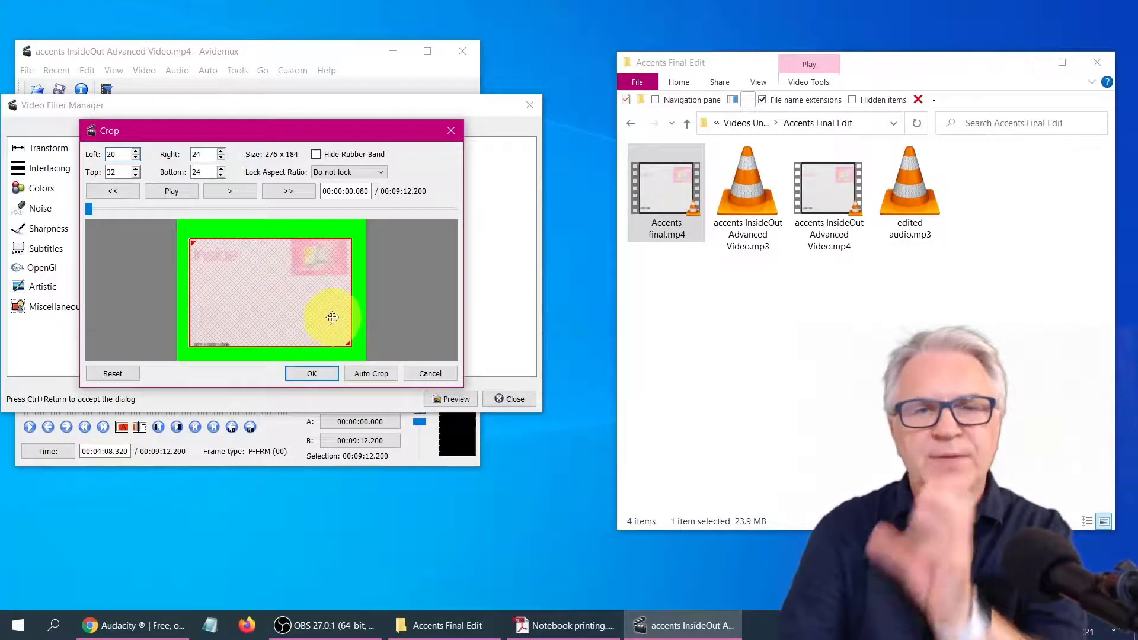
click(431, 374)
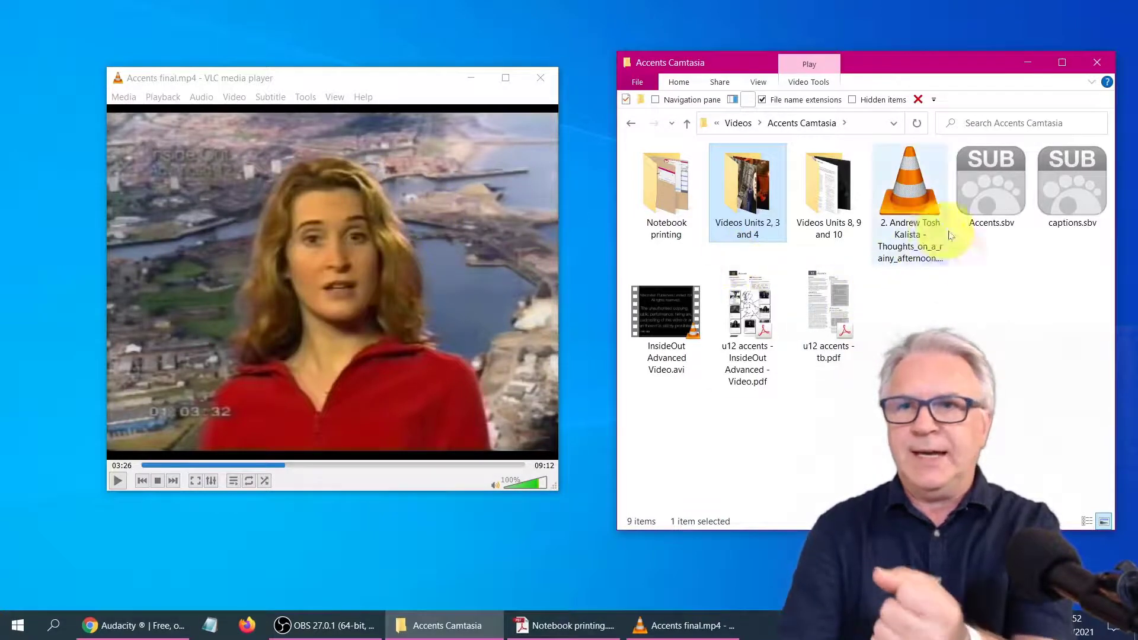
Step: Load captions.sbv as subtitles for Accents final.mp4 in VLC, play a few seconds, and pause
drag(1072, 185, 383, 293)
click(114, 481)
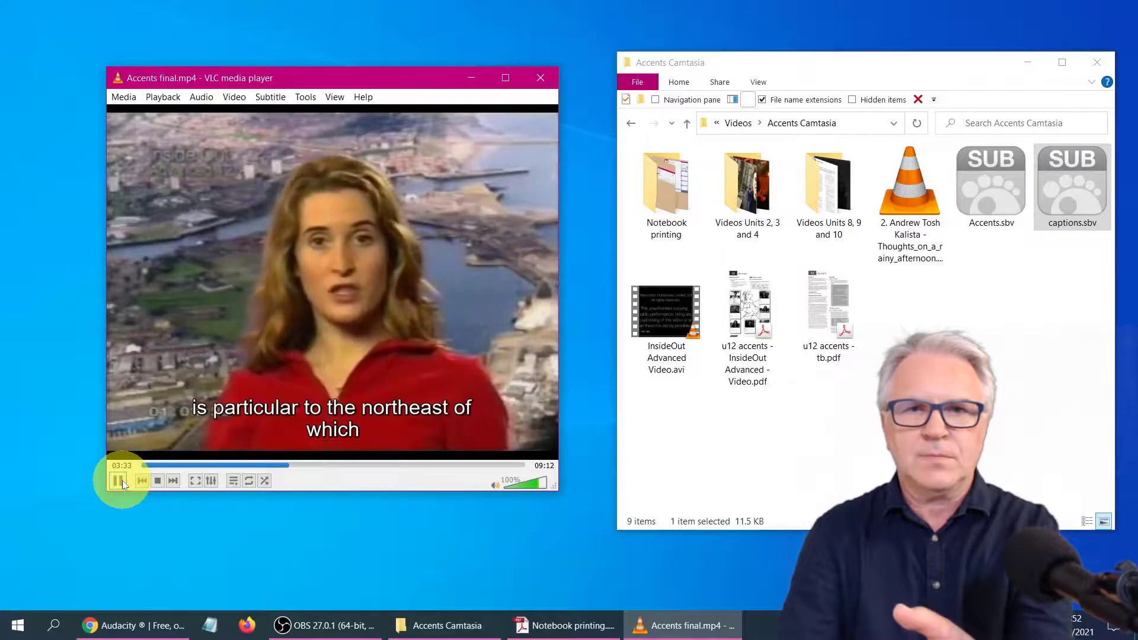
click(121, 483)
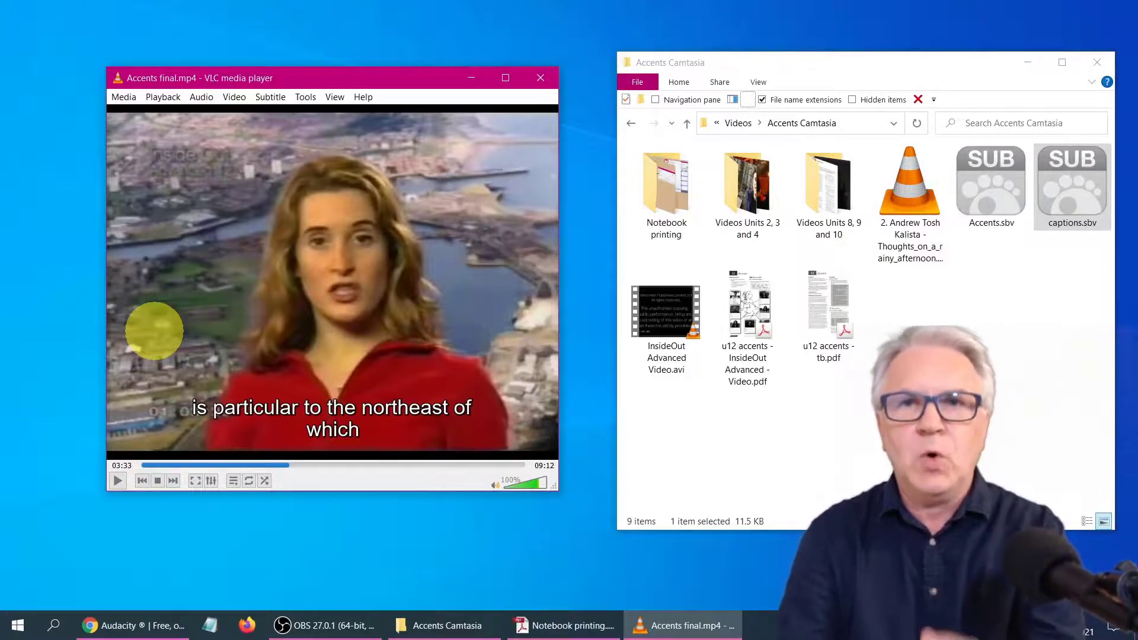
Step: Open u12 accents - tb.pdf, examine the 12 Accents tapescript at 200% zoom, and close the document
double_click(824, 305)
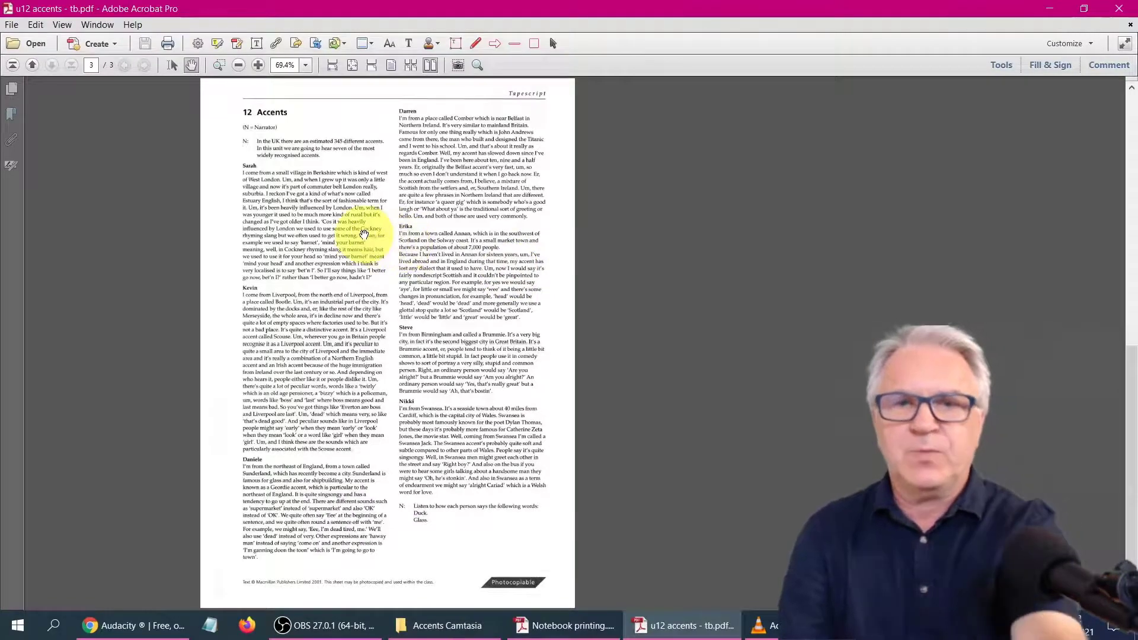
ctrl+scroll(350, 229, up, 5)
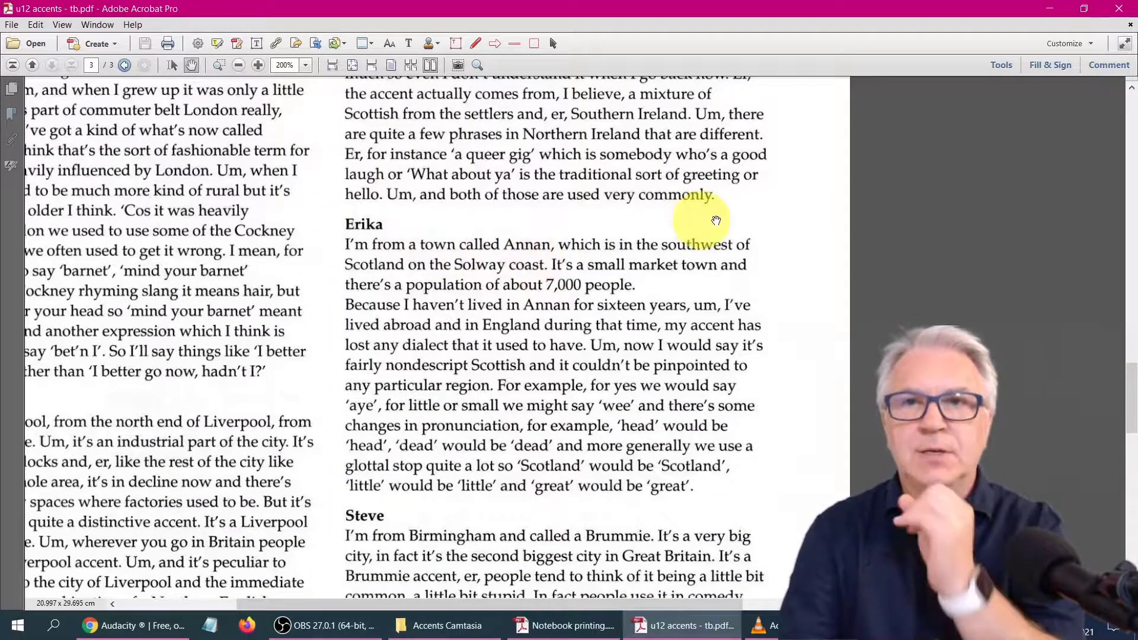
click(1116, 9)
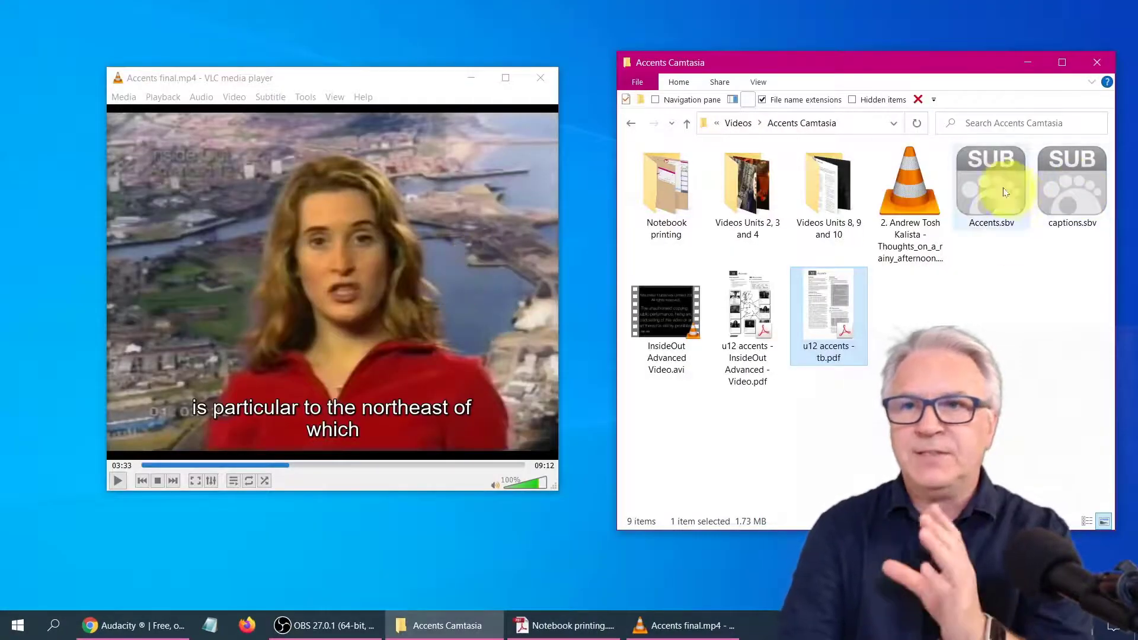
Step: Load Accents.sbv as the subtitle track for Accents final.mp4, play a few seconds, and pause
drag(1005, 192, 315, 333)
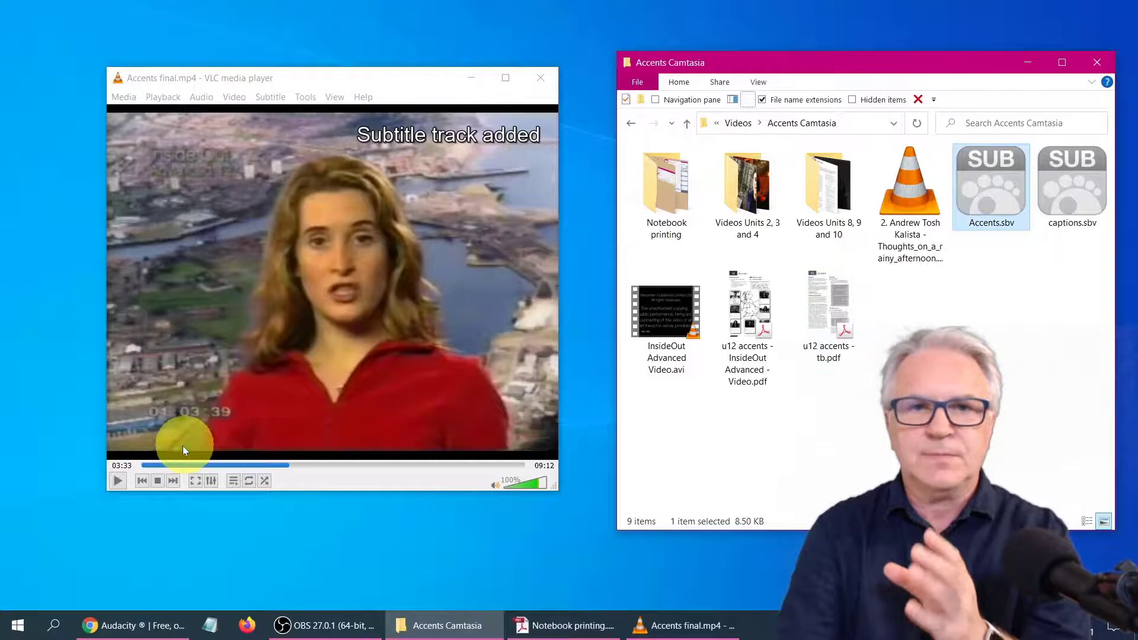
click(117, 480)
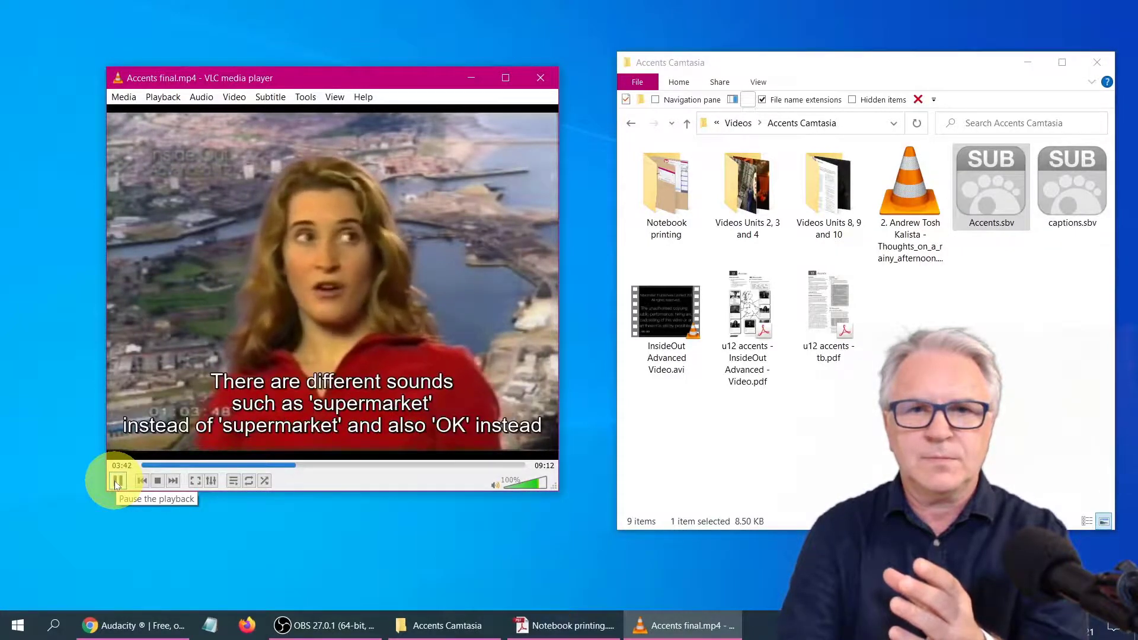
click(117, 482)
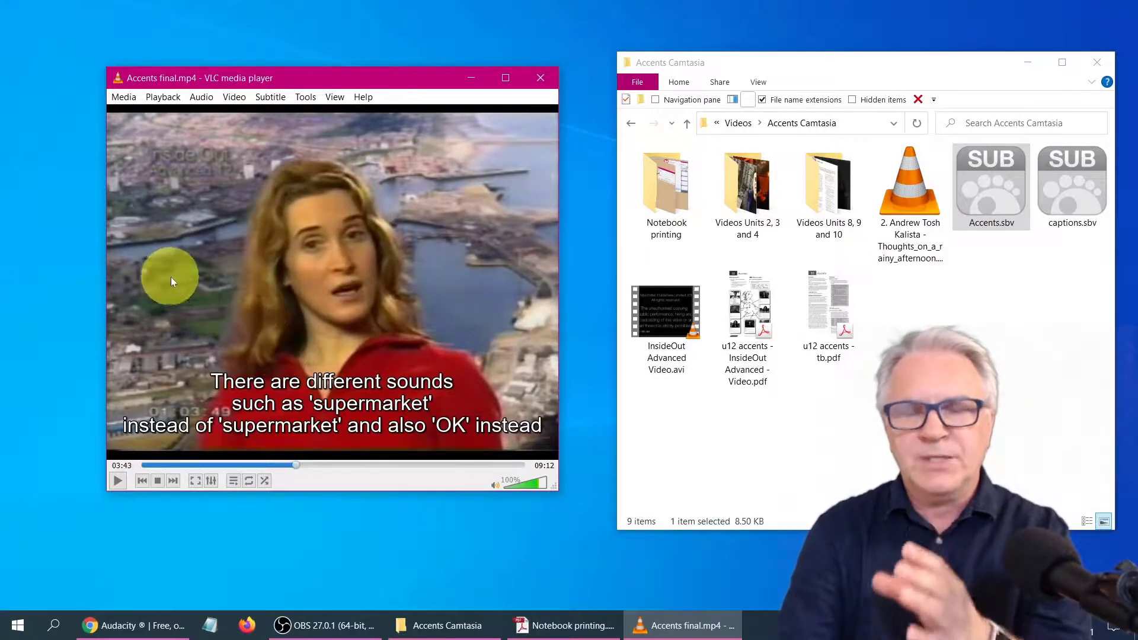